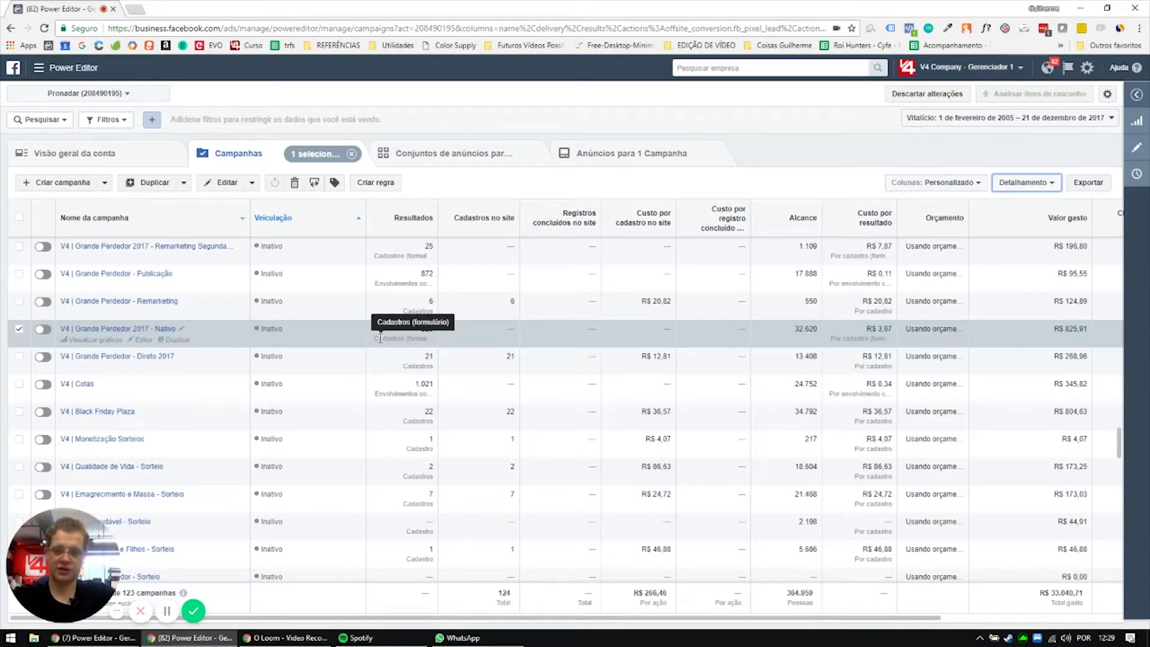
# - Review the results, cost per result and amount spent of the campaign "V4 | Grande Perdedor 2017 - Nativo"
pyautogui.click(423, 338)
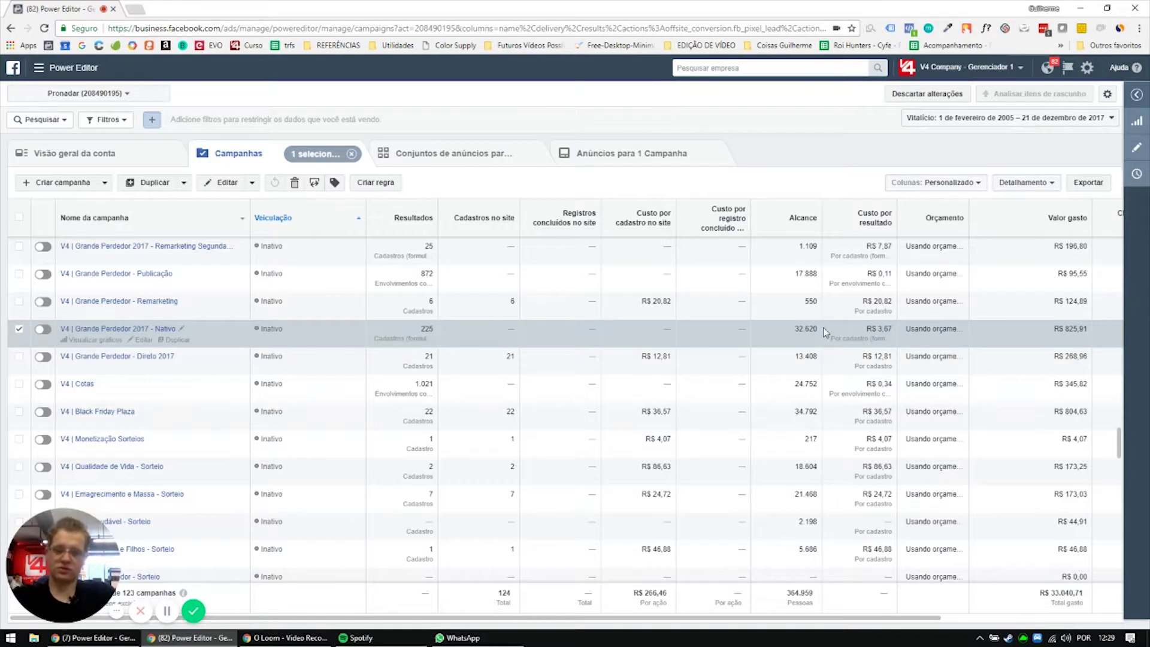
pyautogui.moveTo(879, 329); pyautogui.dragTo(897, 331)
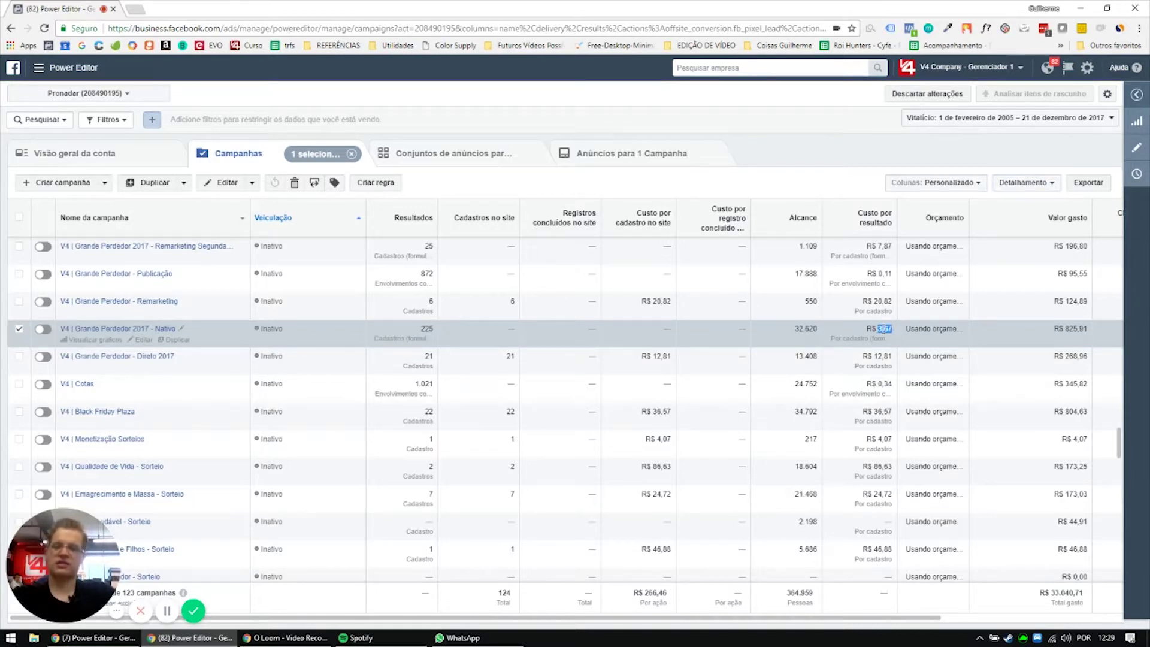
pyautogui.doubleClick(1068, 328)
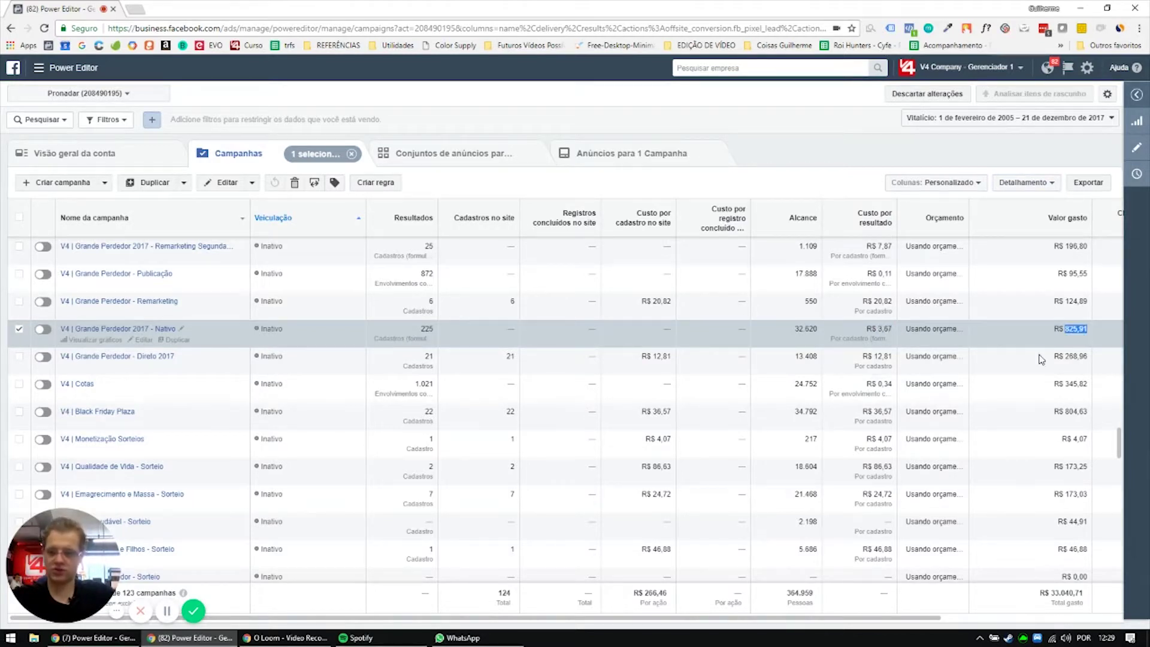
pyautogui.click(776, 360)
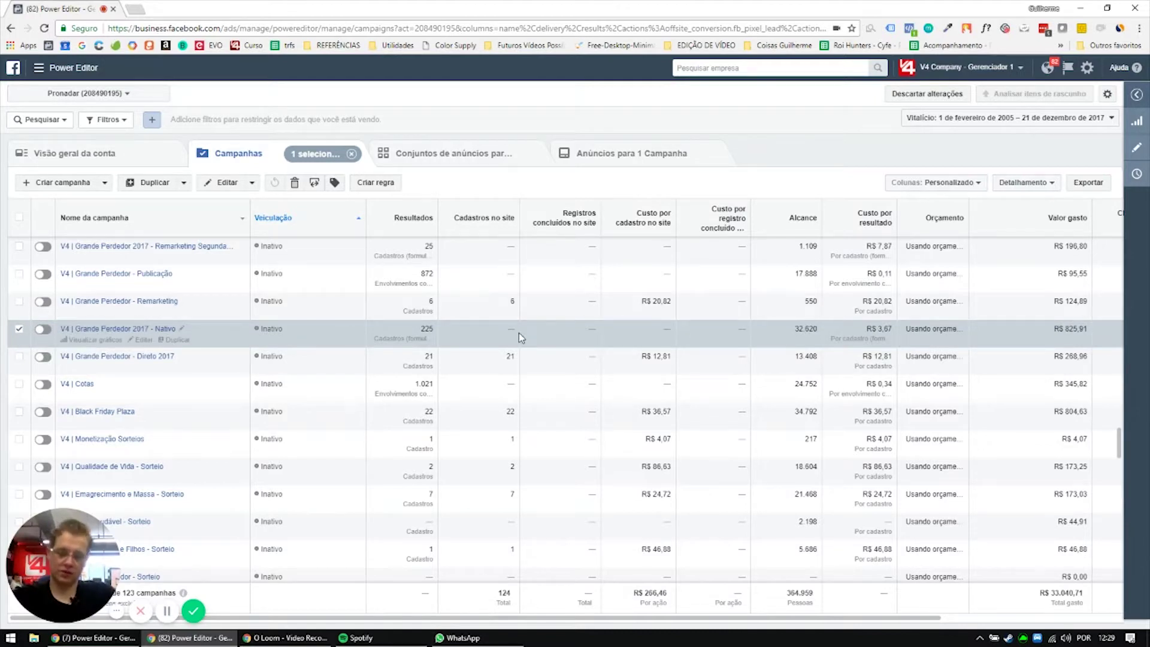
pyautogui.moveTo(413, 333); pyautogui.dragTo(430, 337)
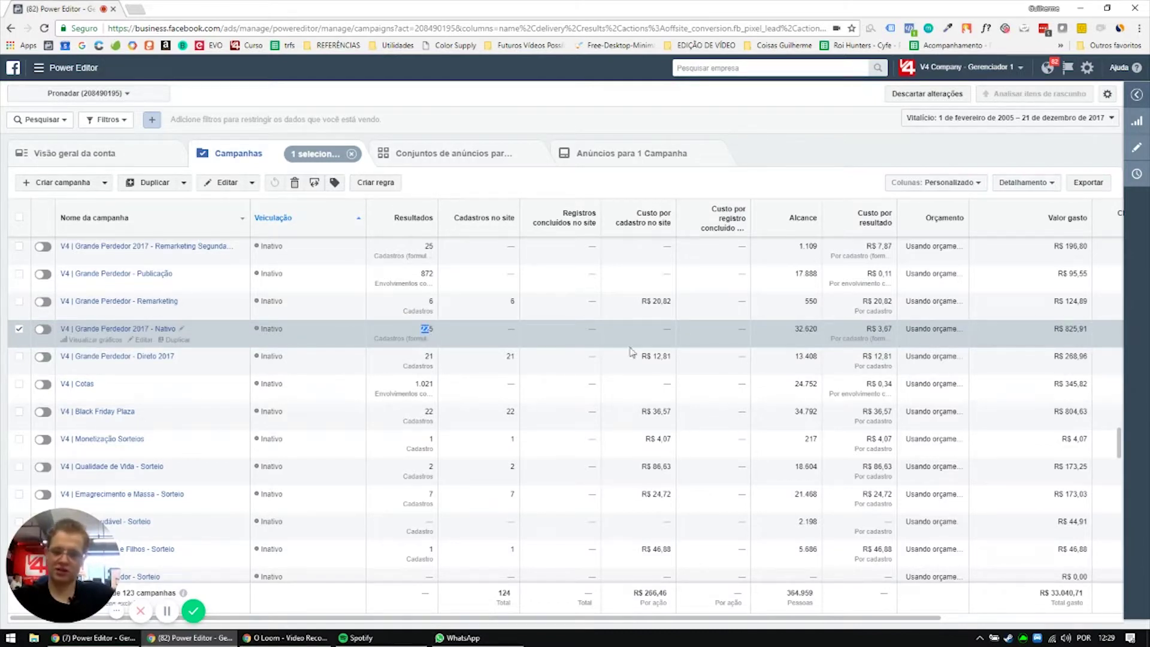
pyautogui.moveTo(867, 329); pyautogui.dragTo(890, 326)
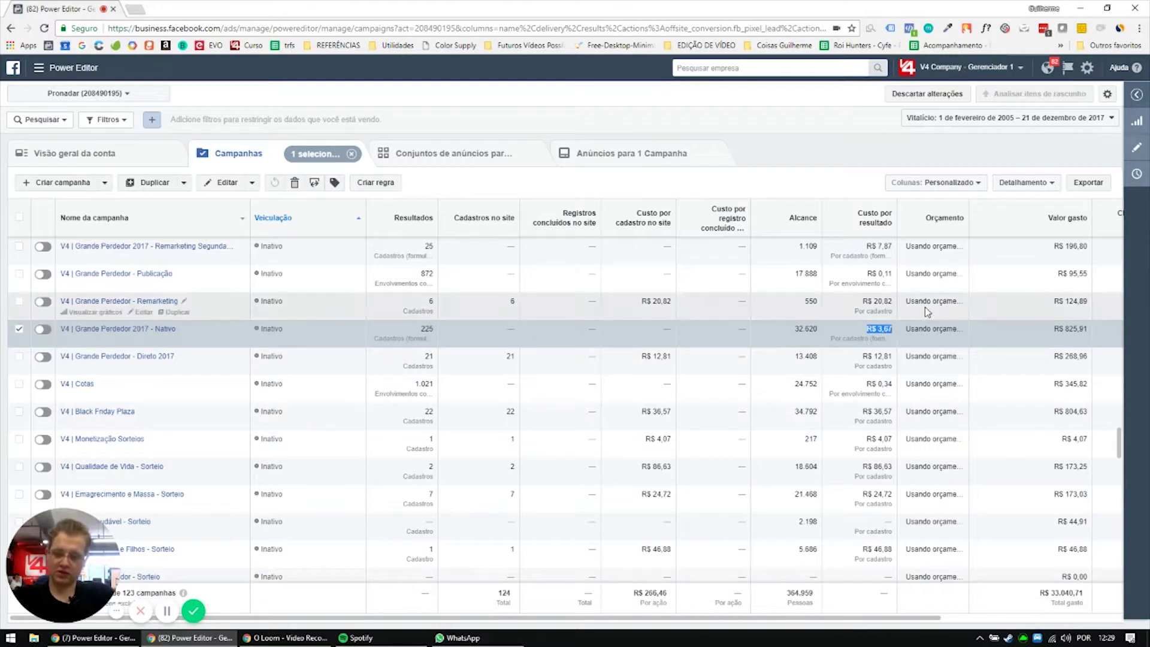
pyautogui.click(895, 330)
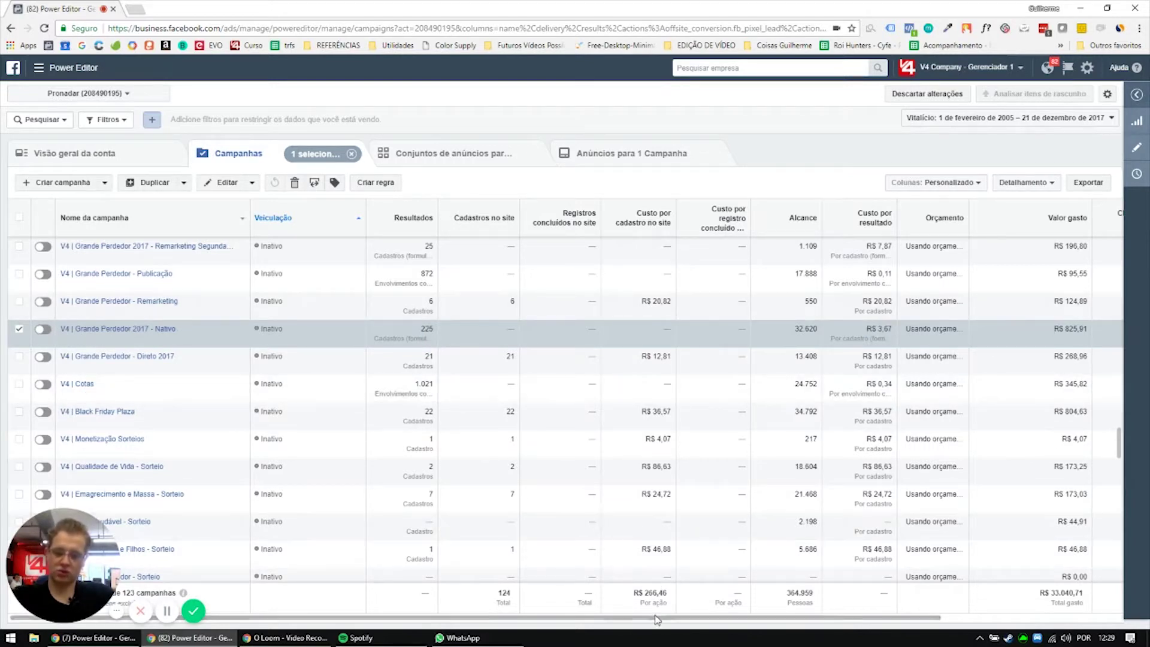
# - Check the unique link click-through rate of the "V4 | Grande Perdedor 2017 - Nativo" campaign
pyautogui.moveTo(694, 617); pyautogui.dragTo(900, 607)
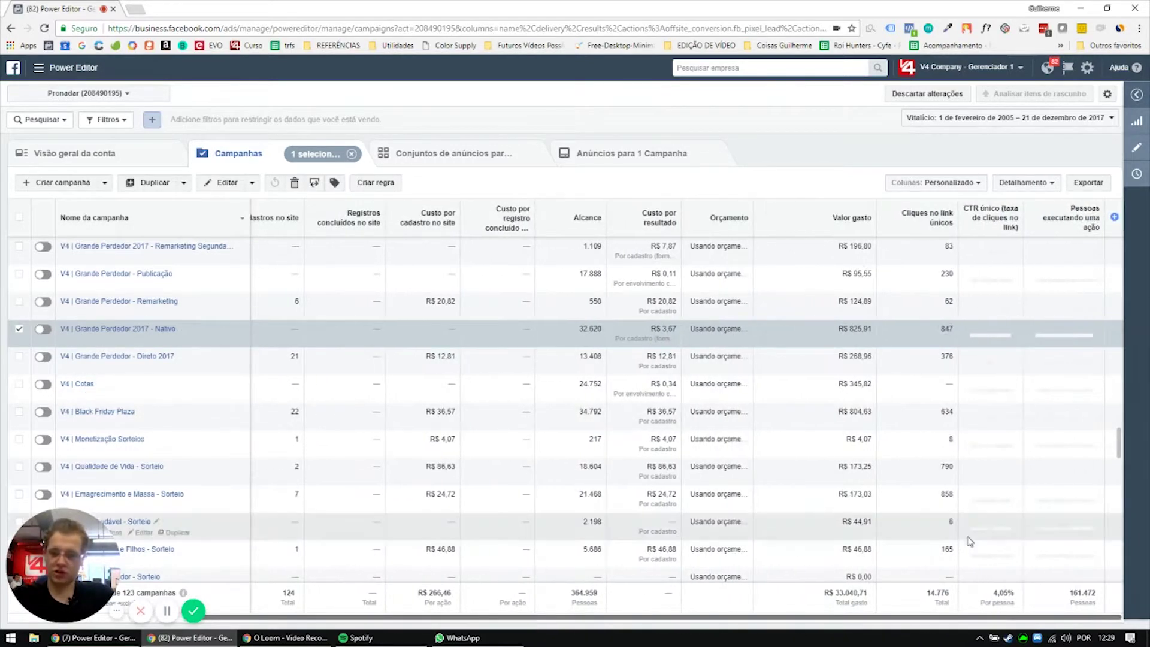
pyautogui.doubleClick(1004, 332)
pyautogui.click(1003, 331)
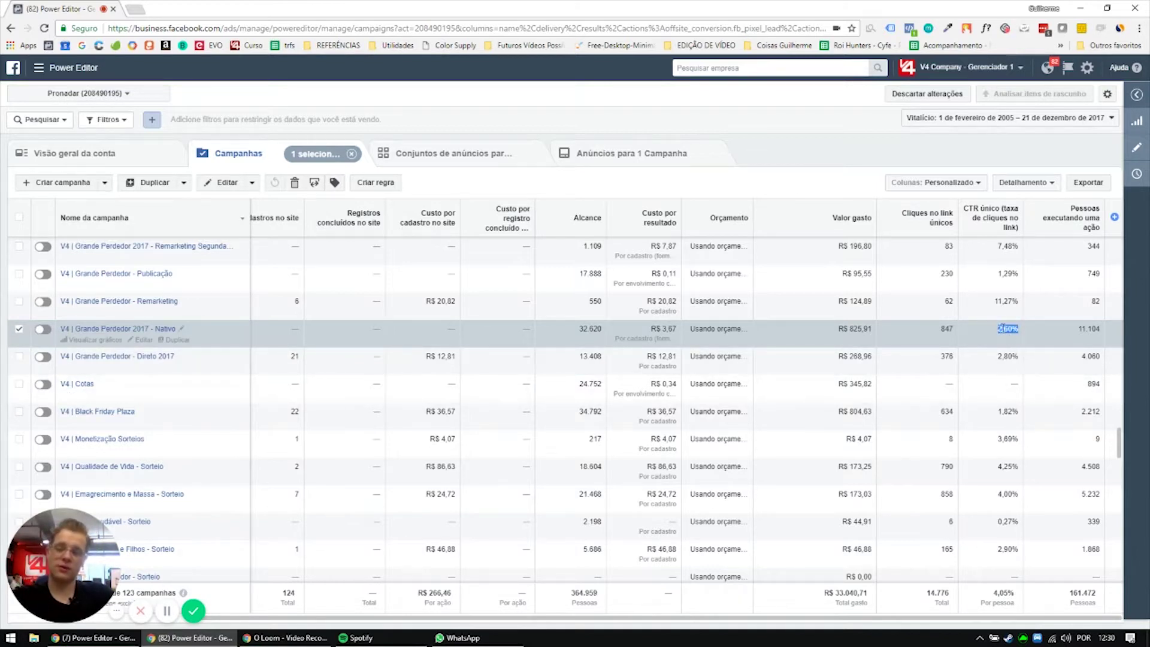
pyautogui.moveTo(994, 331); pyautogui.dragTo(1020, 329)
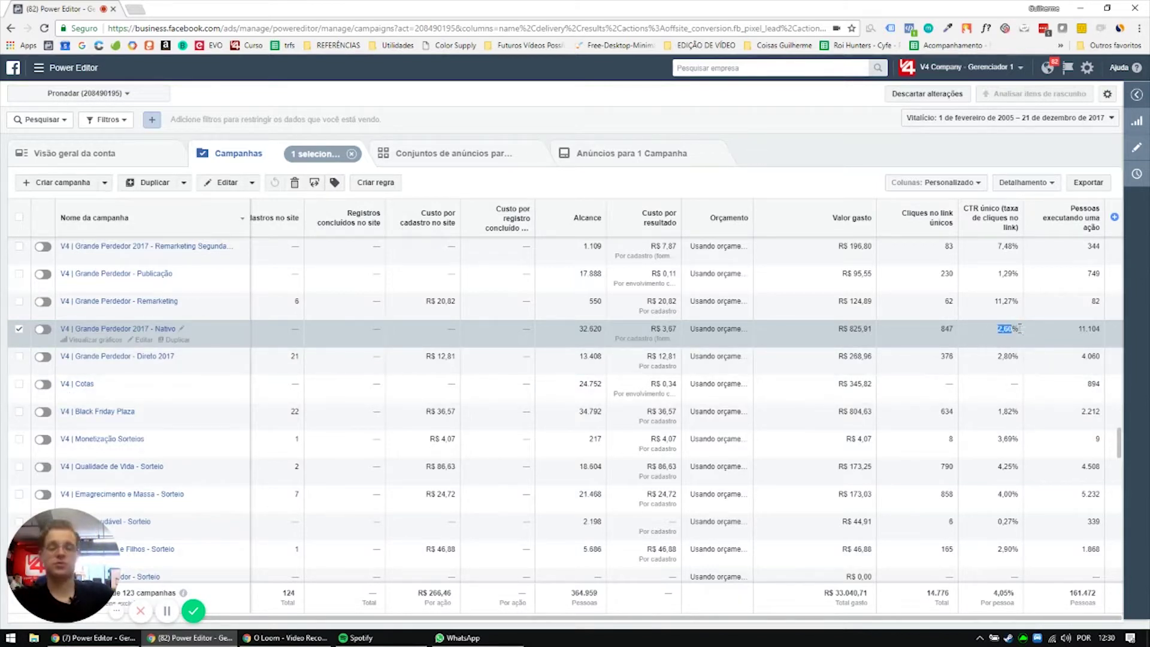
pyautogui.click(1003, 338)
pyautogui.moveTo(999, 338); pyautogui.dragTo(1018, 343)
pyautogui.click(1008, 333)
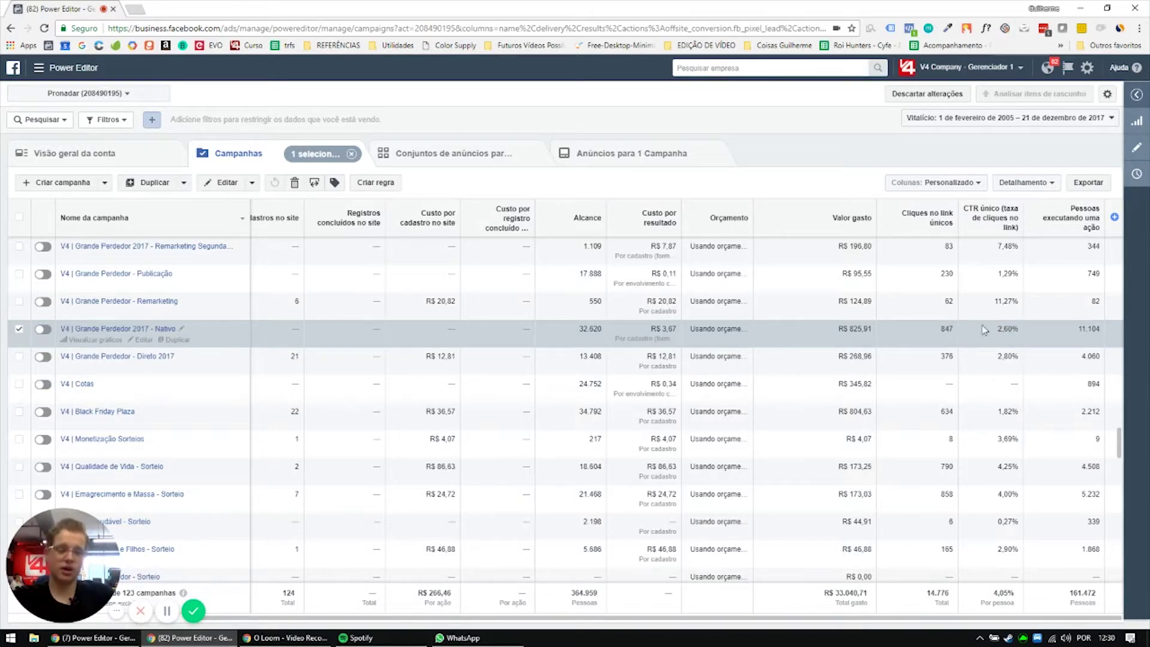
pyautogui.scroll(3, 677, 419)
pyautogui.scroll(-3, 647, 479)
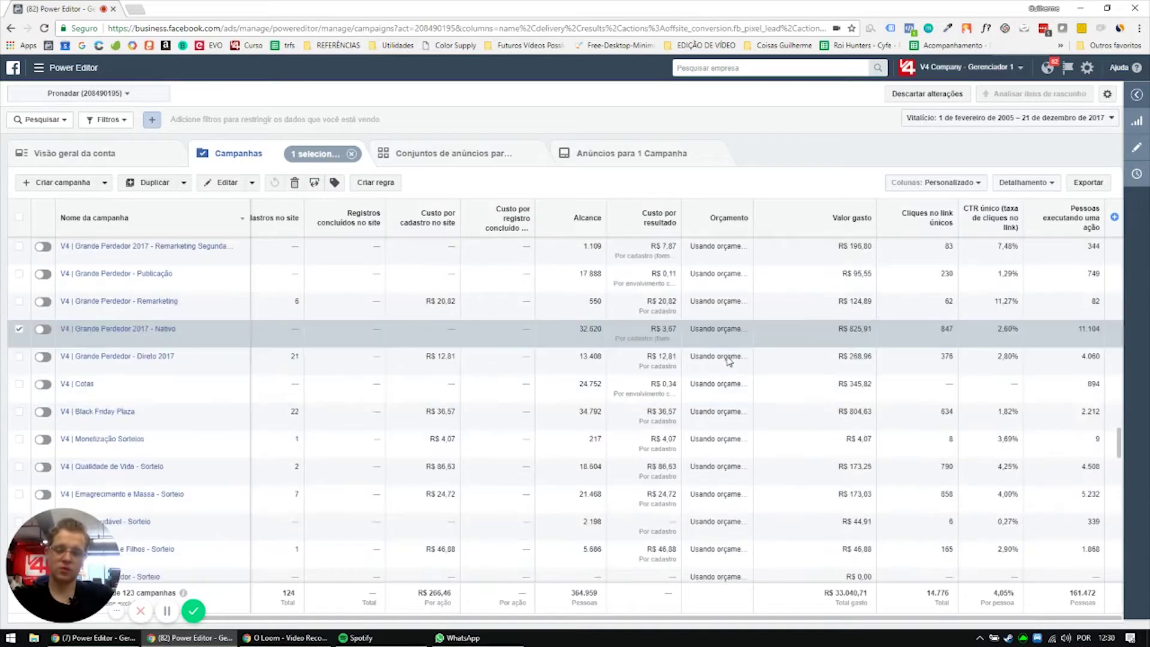
pyautogui.hotkey('ctrl', 'a')
pyautogui.hscroll(-3, 605, 318)
pyautogui.click(544, 402)
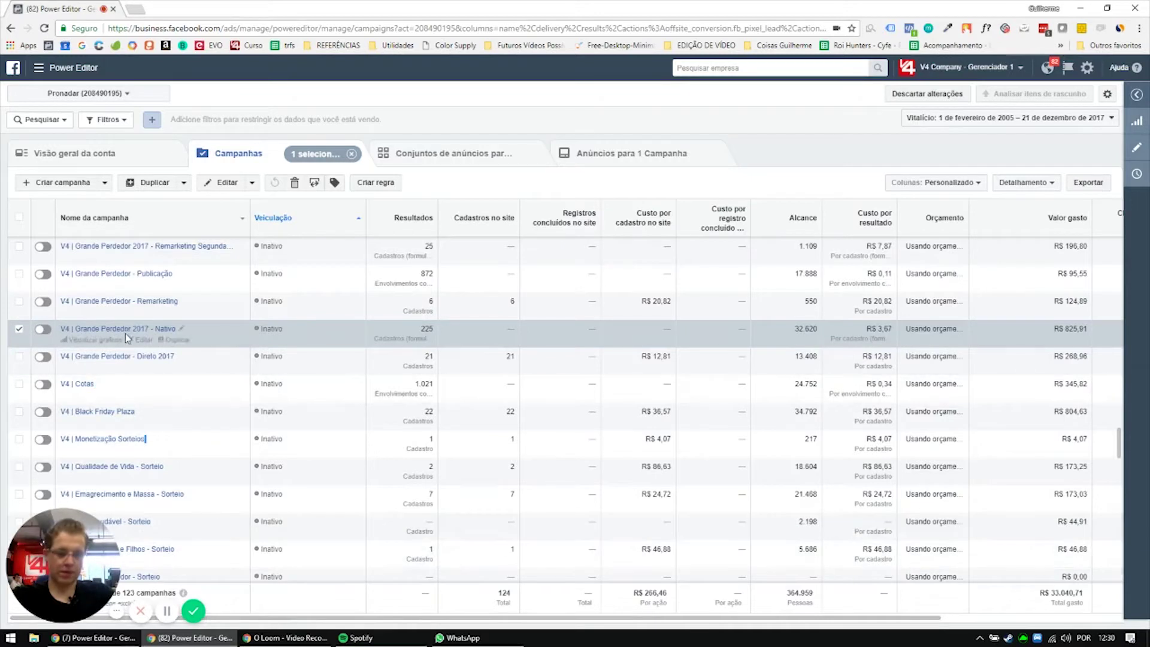
# - Open the Nativo campaign's ad set "Público Diferenciado - Com interesse" for editing and review its budget and schedule
pyautogui.click(78, 329)
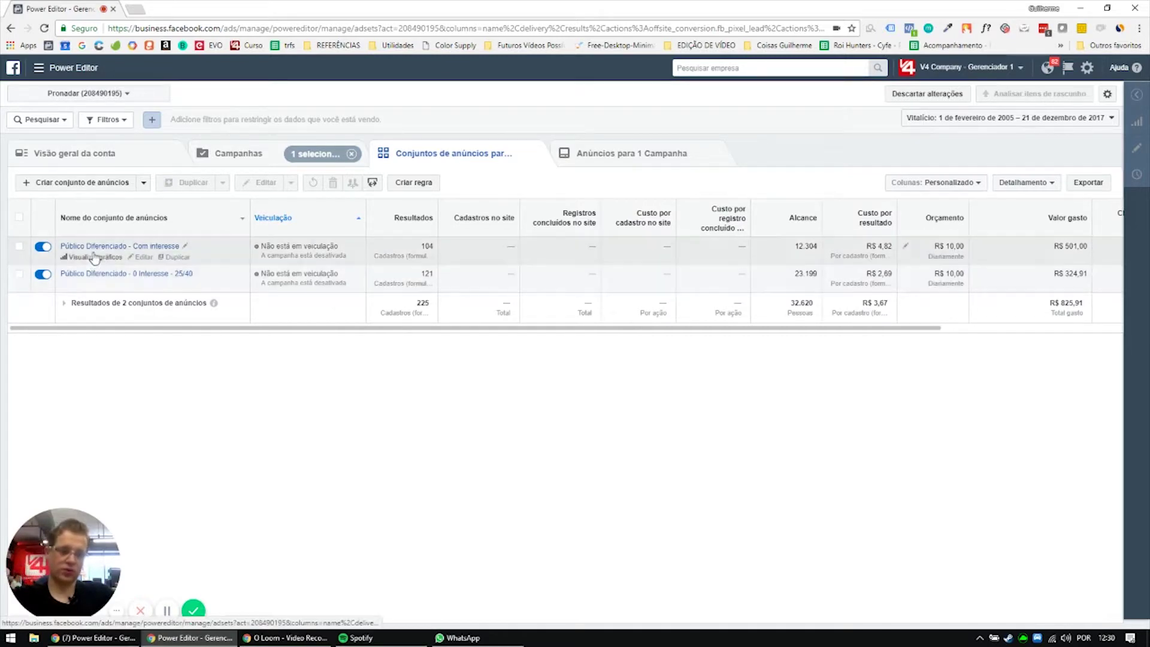
pyautogui.click(141, 257)
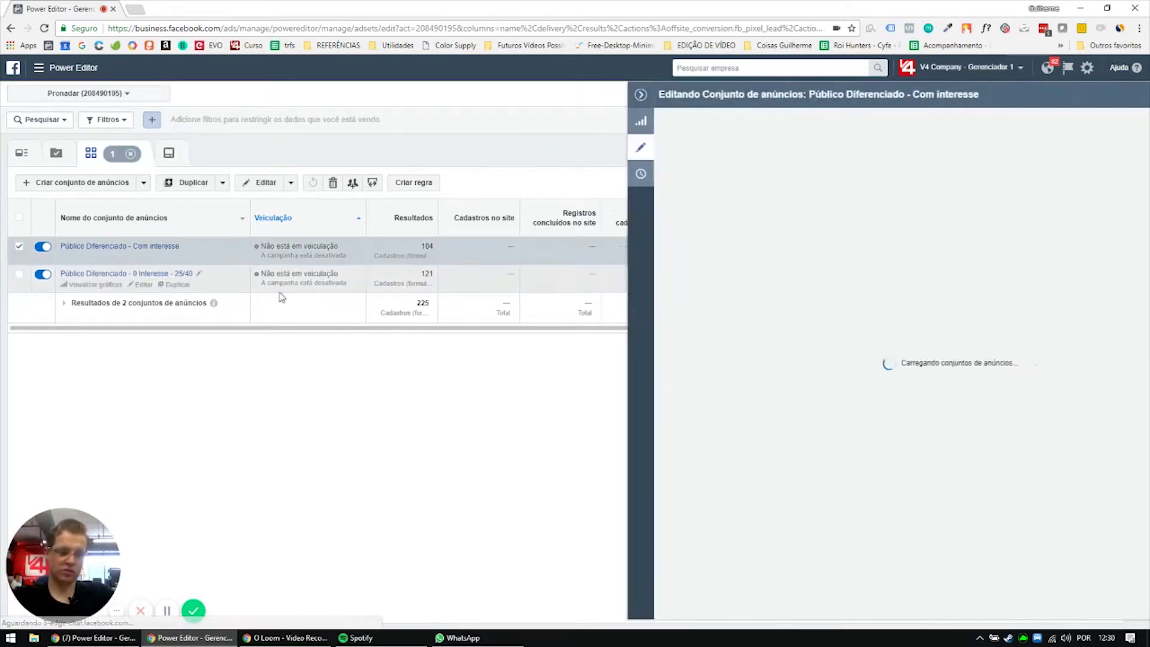
pyautogui.scroll(-1, 803, 197)
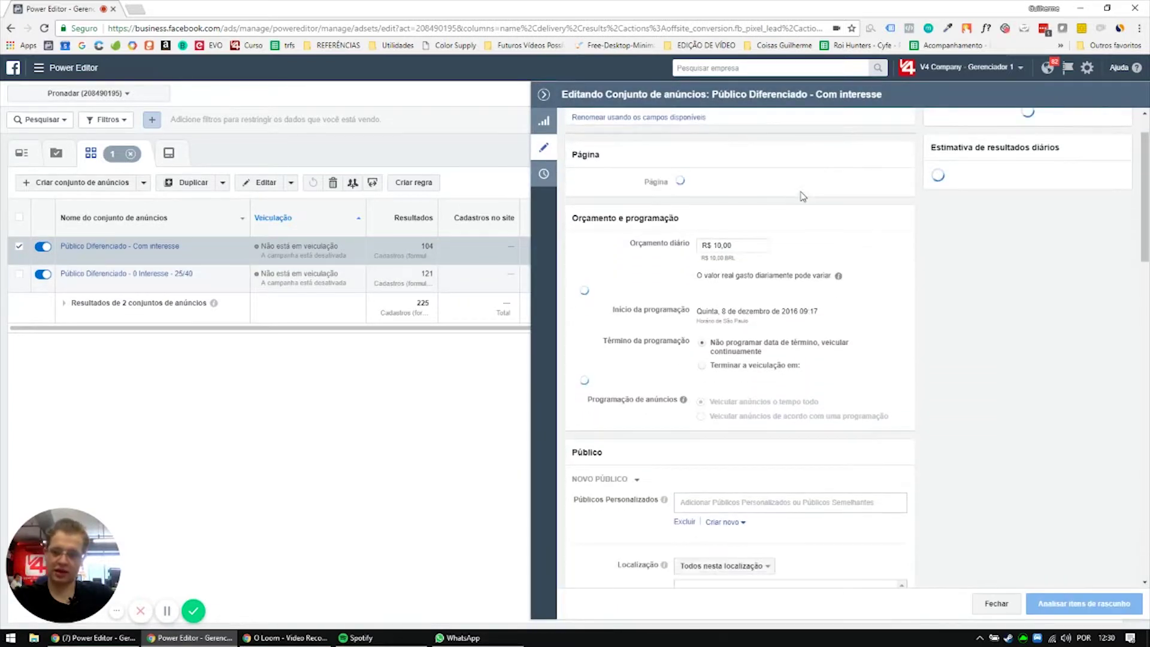
pyautogui.scroll(-1, 796, 199)
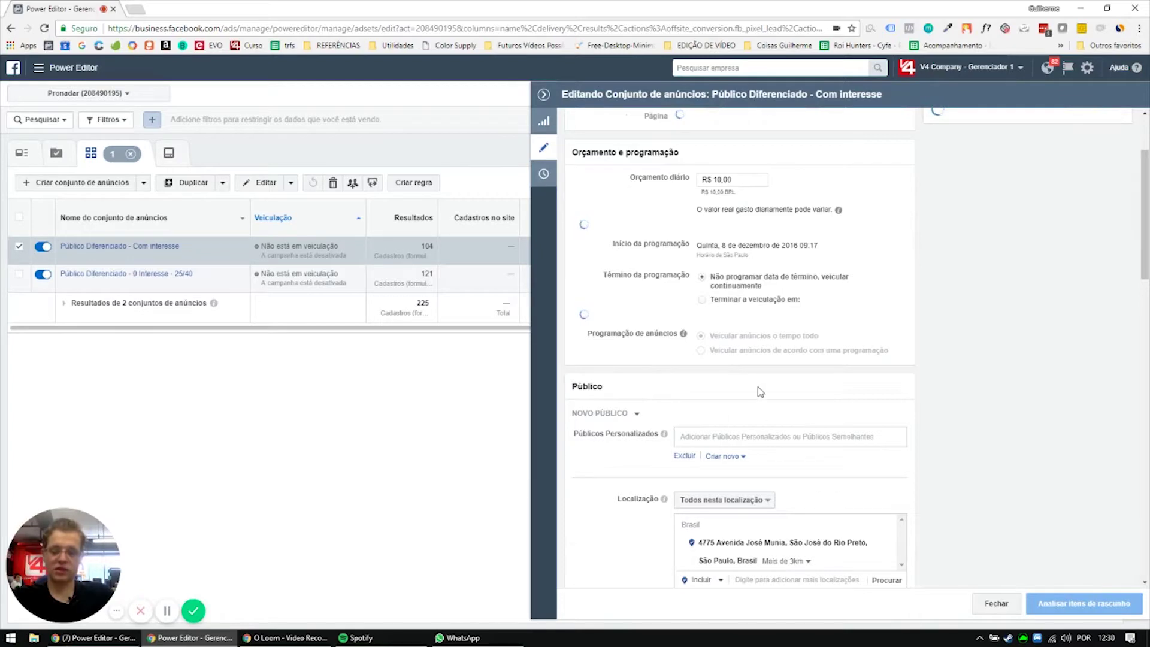
# - Examine the audience of the "Com interesse" ad set: location, age, gender, languages and detailed interest targeting
pyautogui.scroll(-6, 670, 307)
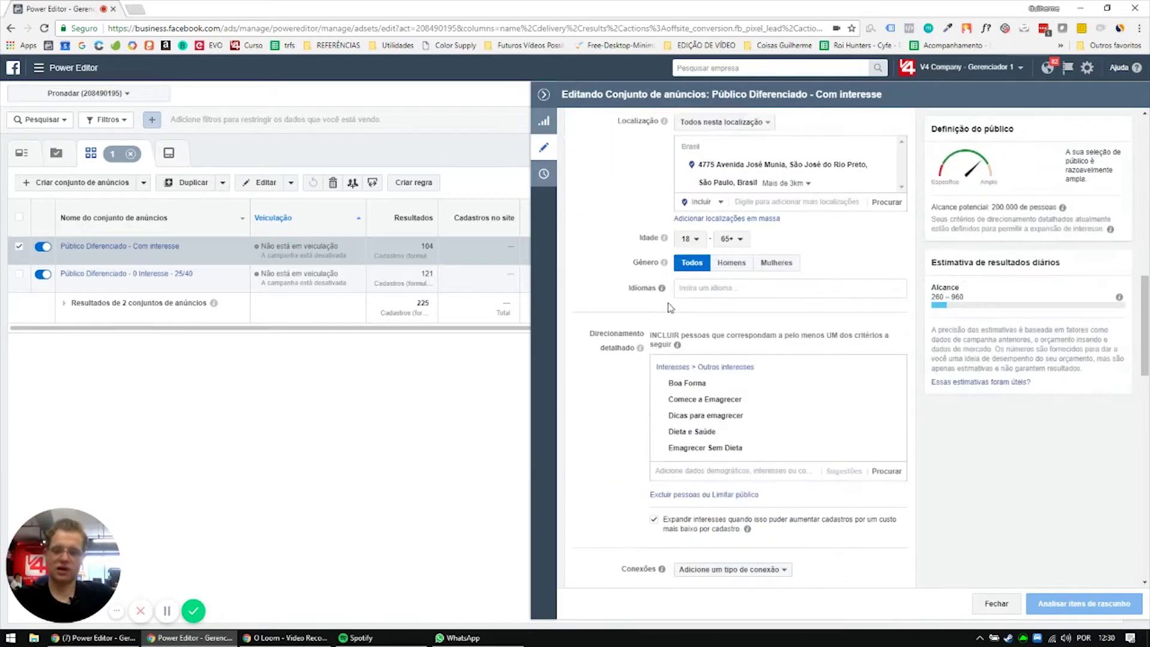
pyautogui.scroll(5, 659, 308)
pyautogui.scroll(-6, 635, 311)
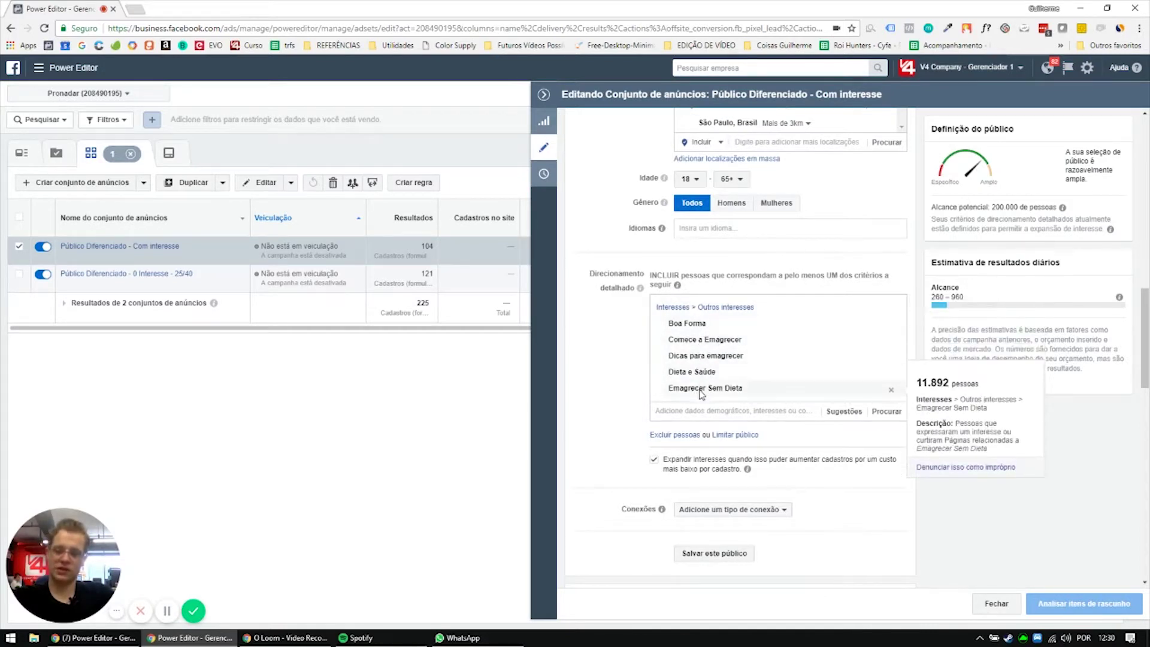
pyautogui.scroll(3, 689, 383)
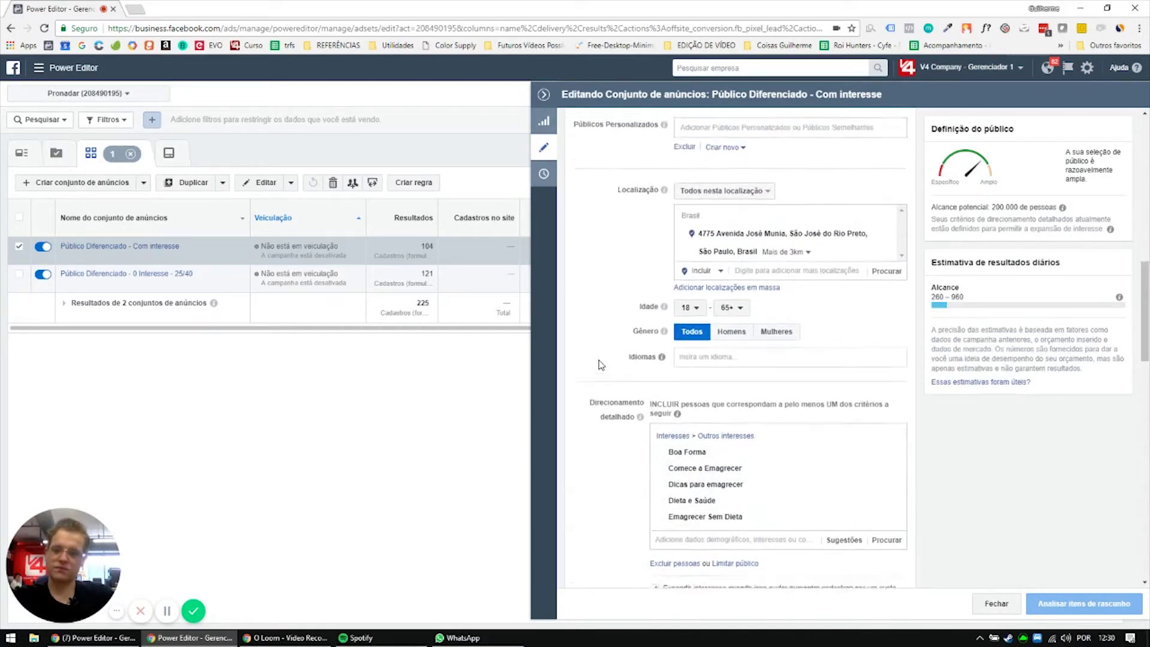
pyautogui.moveTo(640, 360); pyautogui.dragTo(654, 357)
pyautogui.click(611, 384)
pyautogui.click(629, 363)
pyautogui.click(642, 380)
pyautogui.doubleClick(646, 383)
pyautogui.click(663, 381)
# - Review the ad set's placements and its optimization and delivery settings, and close the editor
pyautogui.scroll(-15, 665, 313)
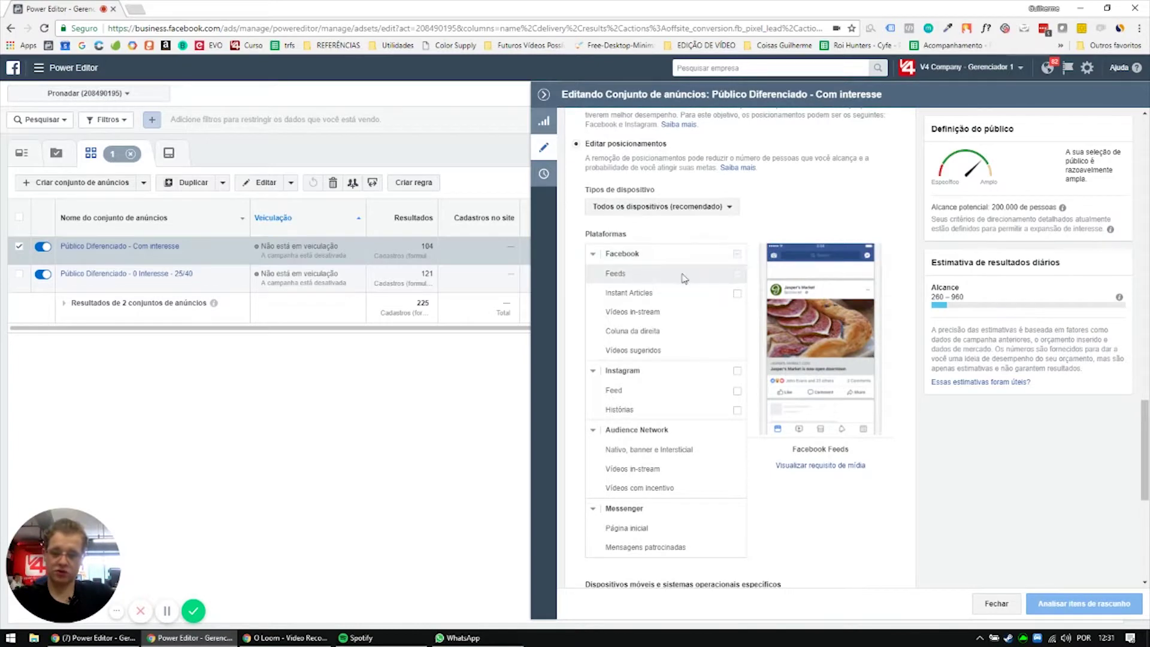
pyautogui.scroll(-6, 684, 277)
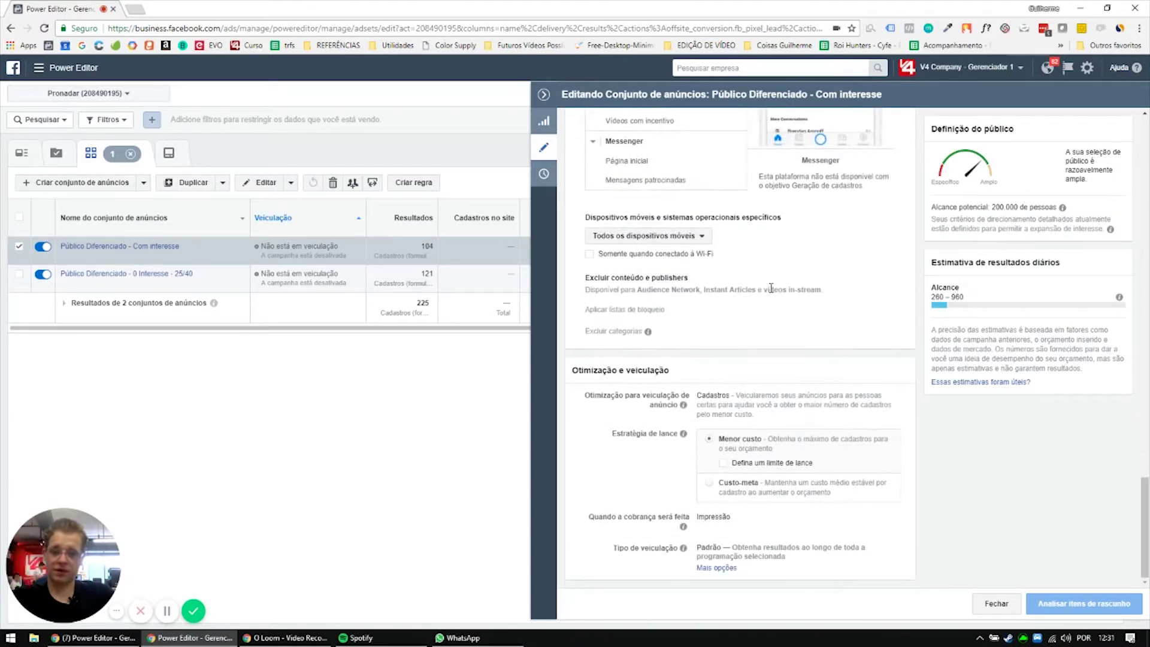
pyautogui.scroll(8, 717, 333)
pyautogui.scroll(-8, 696, 403)
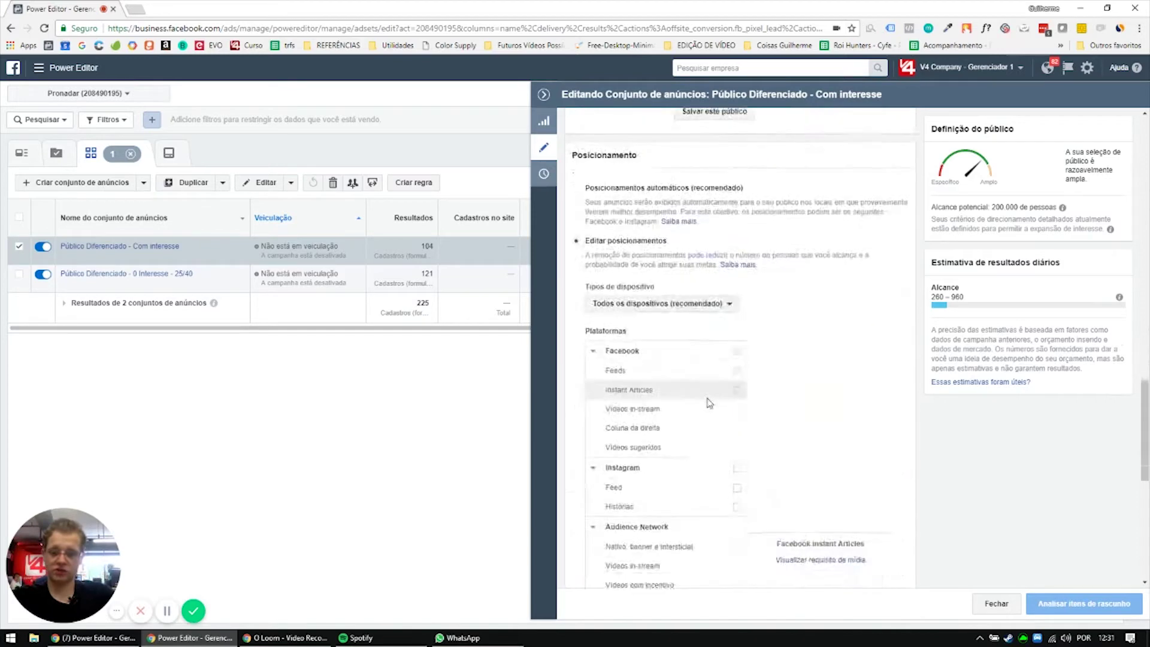
pyautogui.click(545, 96)
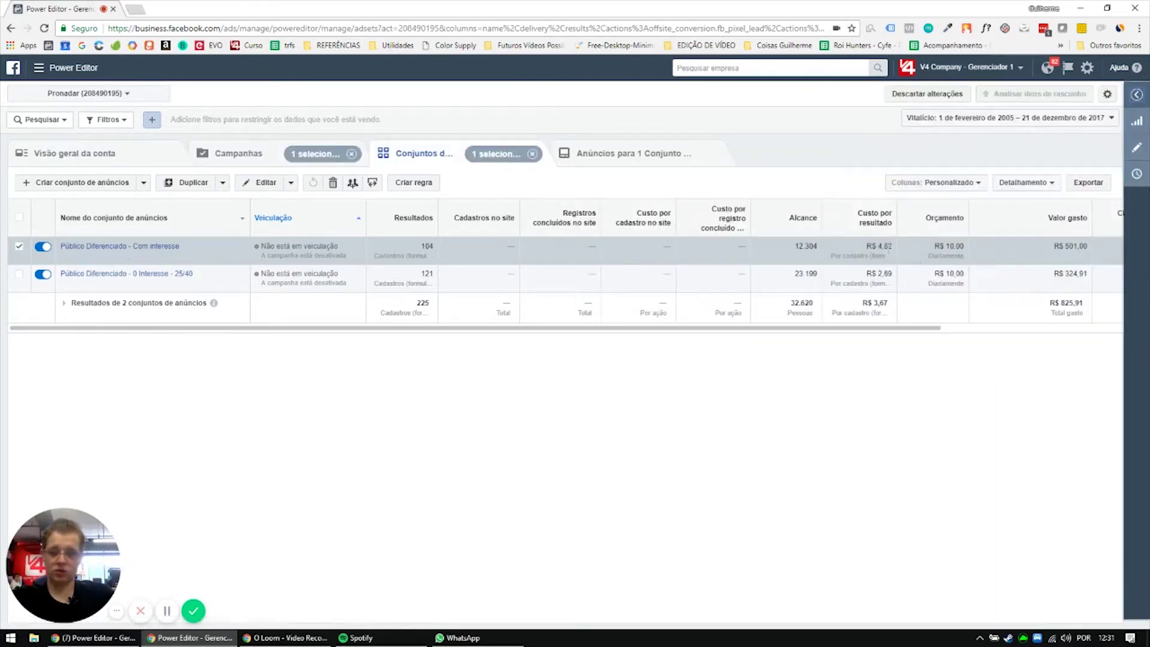
# - Check the cost per result, unique click-through rate and results of the "Público Diferenciado - Com interesse" ad set
pyautogui.click(890, 248)
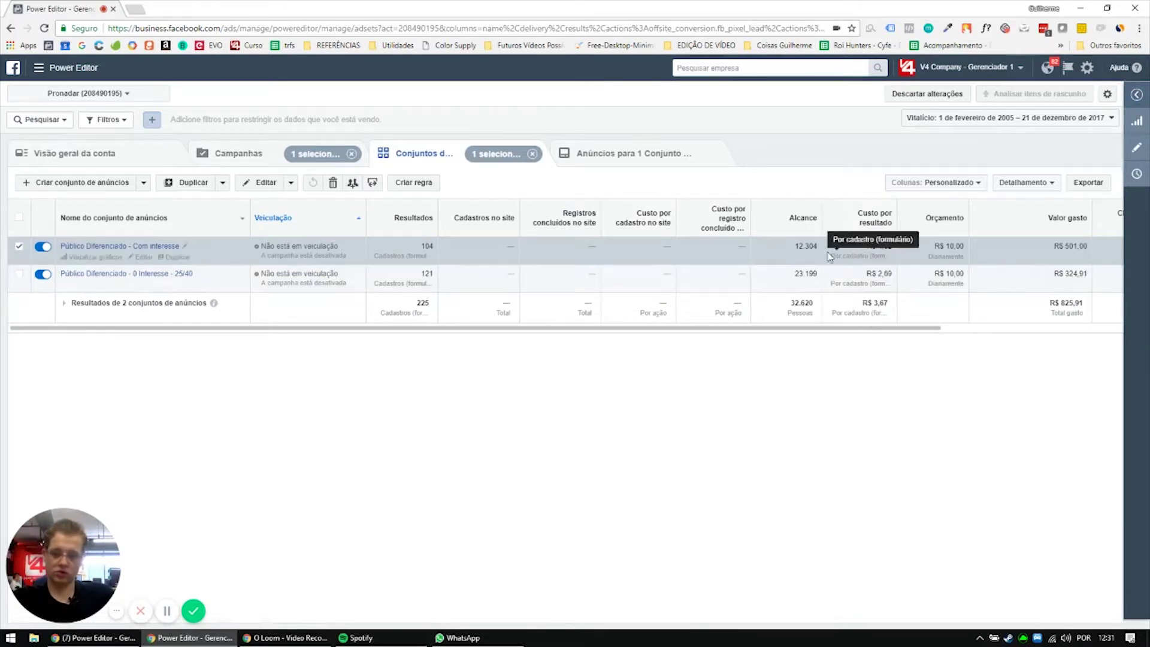
pyautogui.moveTo(790, 330); pyautogui.dragTo(1023, 337)
pyautogui.moveTo(996, 248); pyautogui.dragTo(1019, 249)
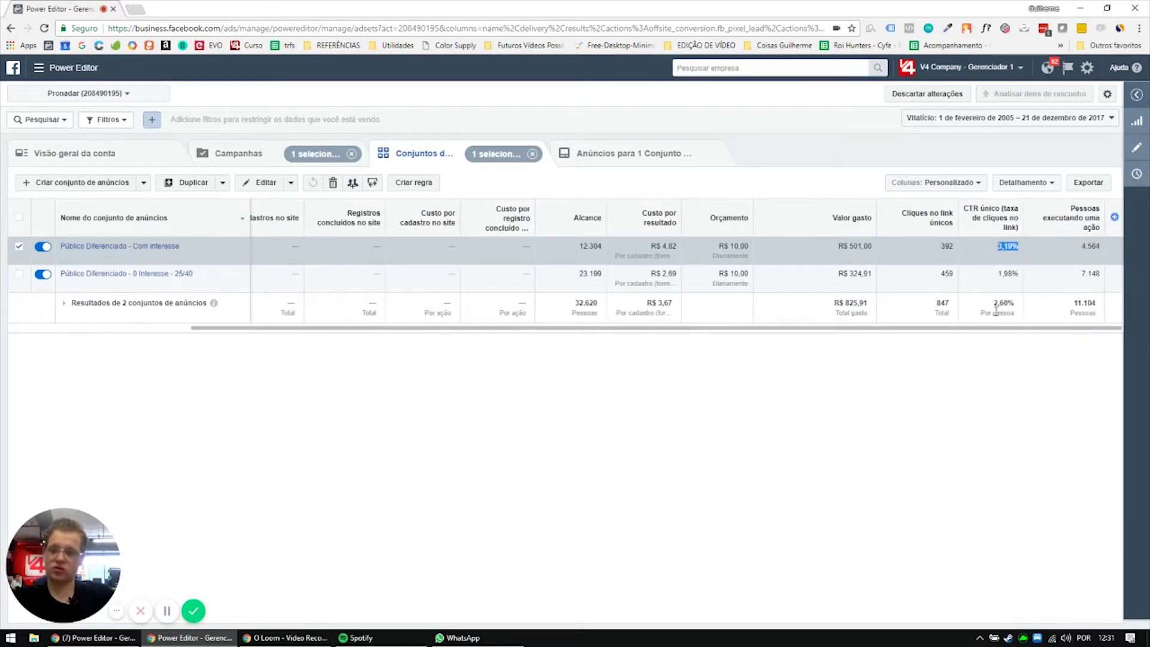
pyautogui.click(1025, 327)
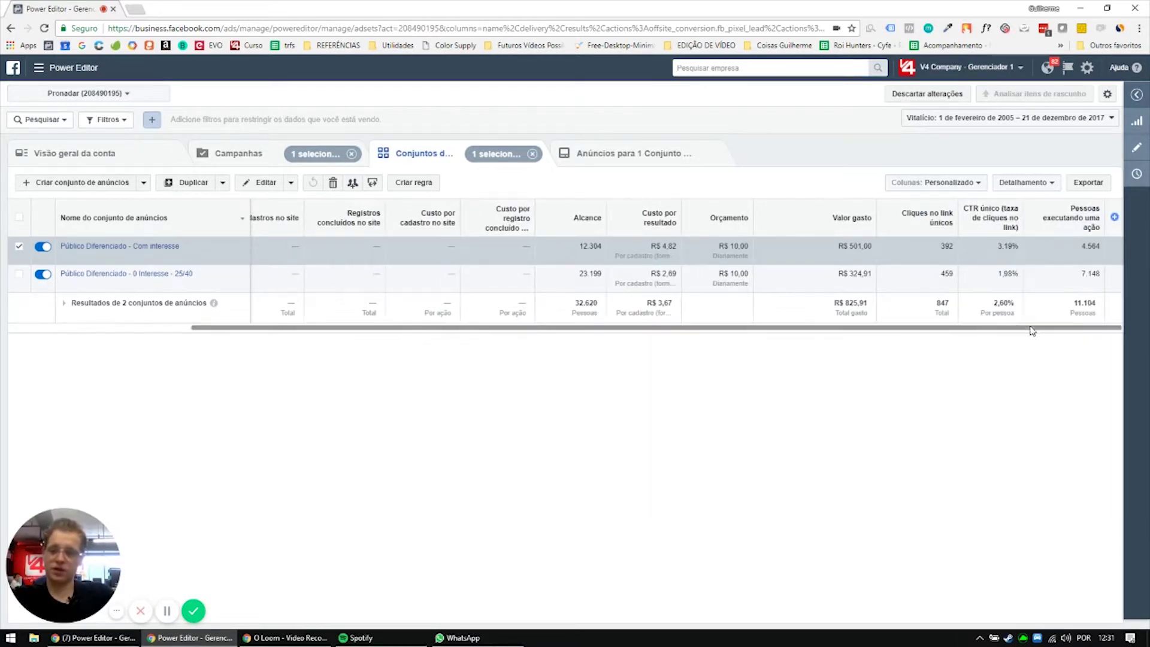
pyautogui.moveTo(838, 318); pyautogui.dragTo(805, 318)
pyautogui.moveTo(721, 329); pyautogui.dragTo(476, 329)
pyautogui.click(426, 253)
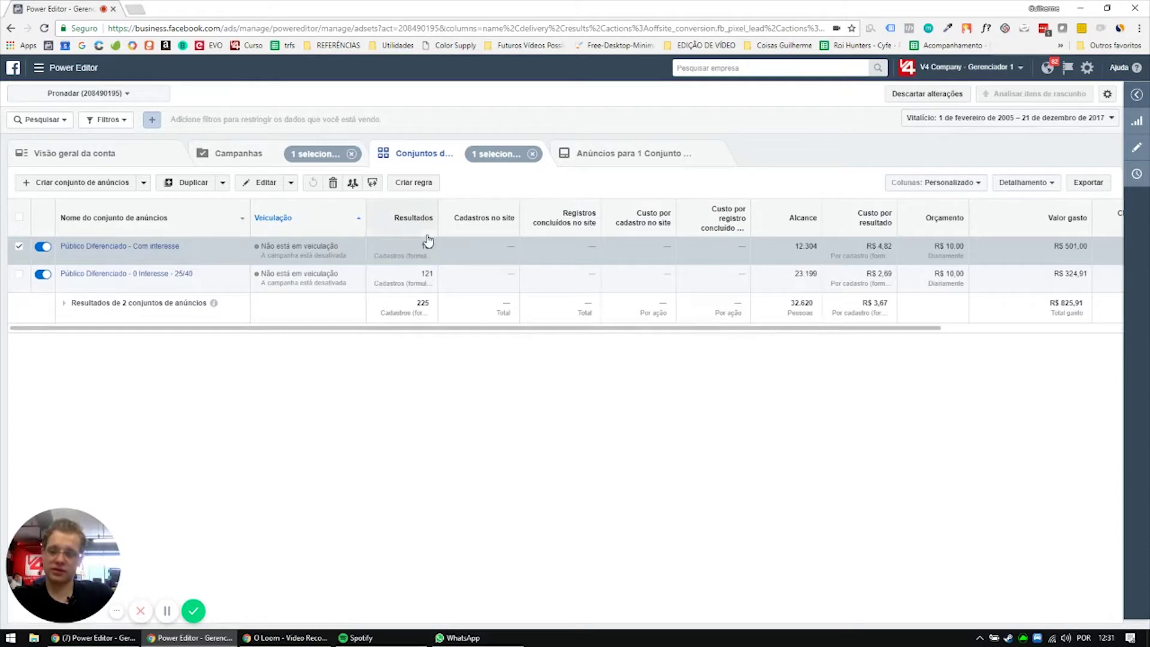
# - Open the ad set "Público Diferenciado - 0 Interesse - 25/40" for editing, examine its age, gender and detailed targeting, and close it
pyautogui.moveTo(508, 228)
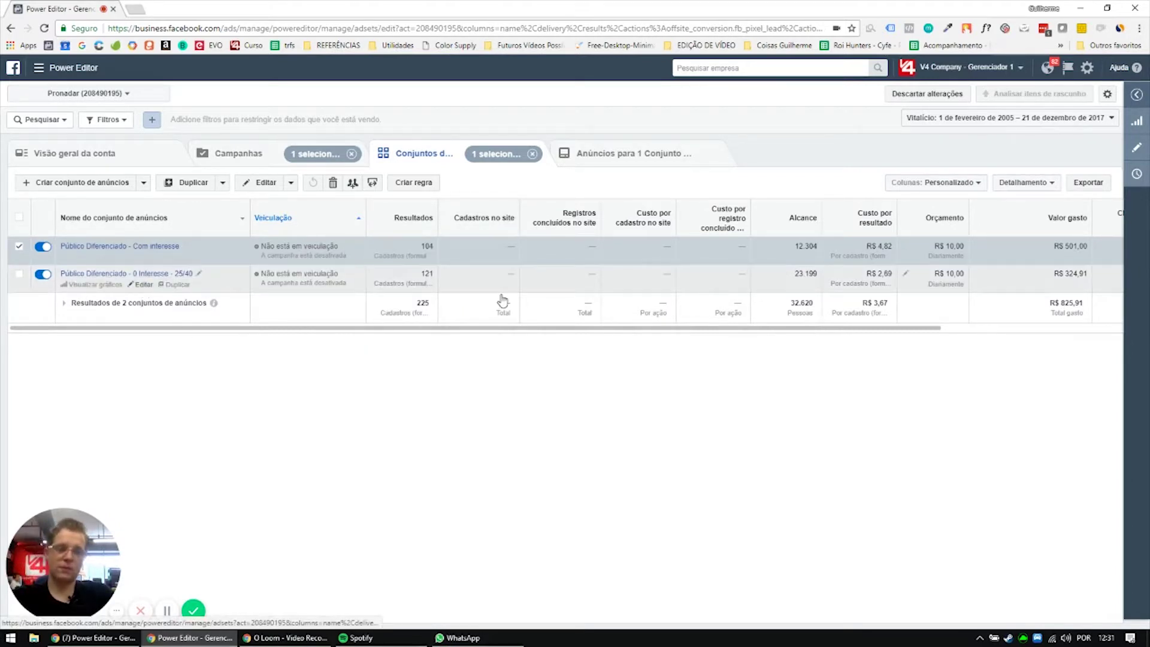
pyautogui.click(242, 279)
pyautogui.scroll(-6, 684, 438)
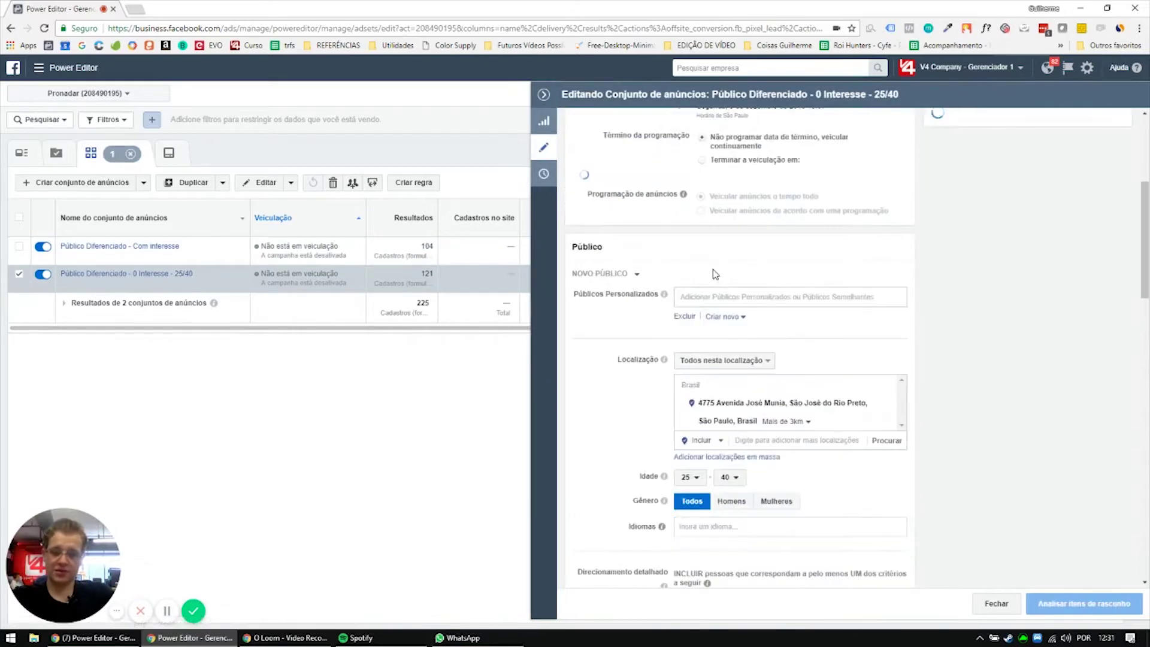
pyautogui.scroll(-6, 683, 438)
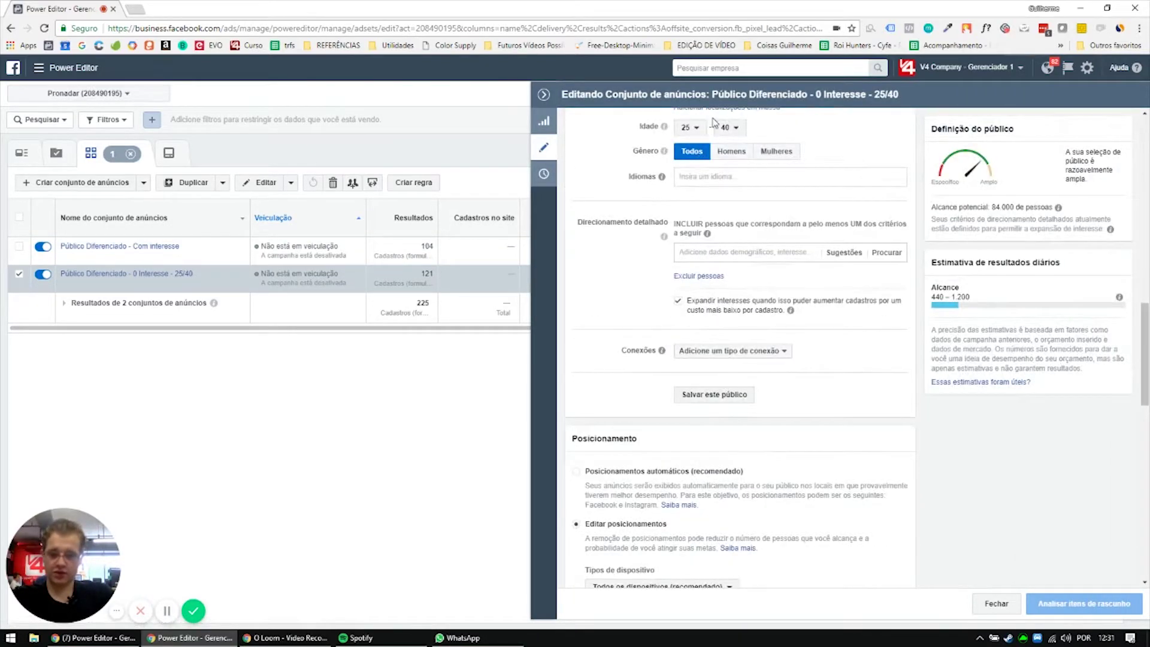
pyautogui.doubleClick(647, 152)
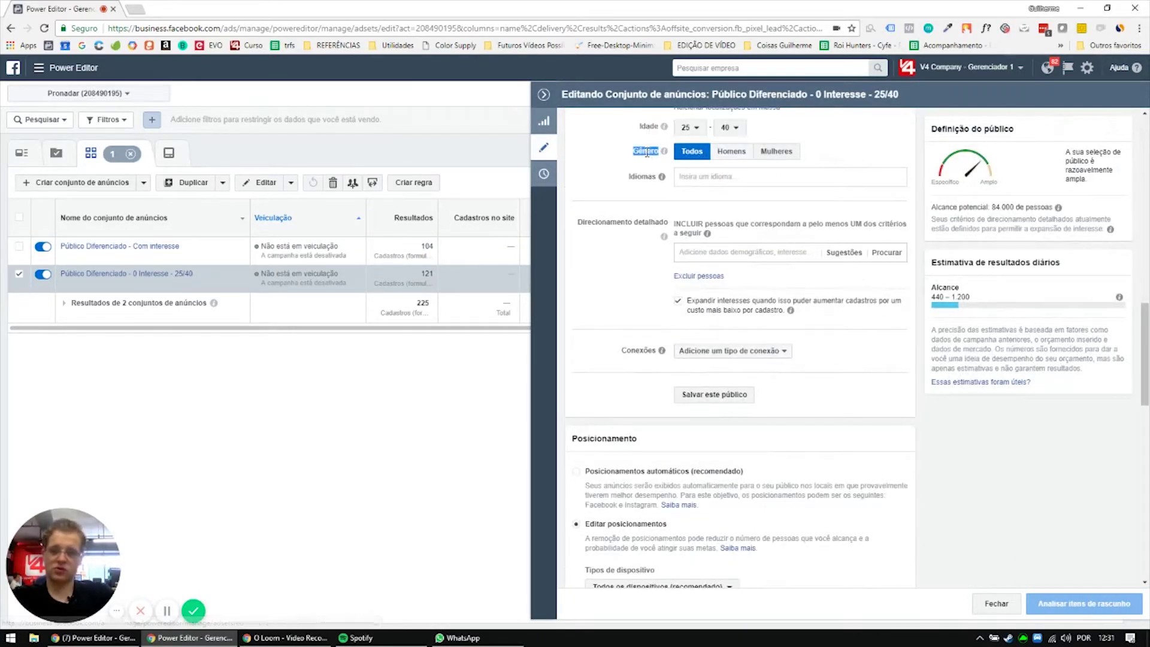
pyautogui.moveTo(768, 223)
pyautogui.mouseDown()
pyautogui.moveTo(578, 222)
pyautogui.moveTo(769, 223)
pyautogui.mouseUp()
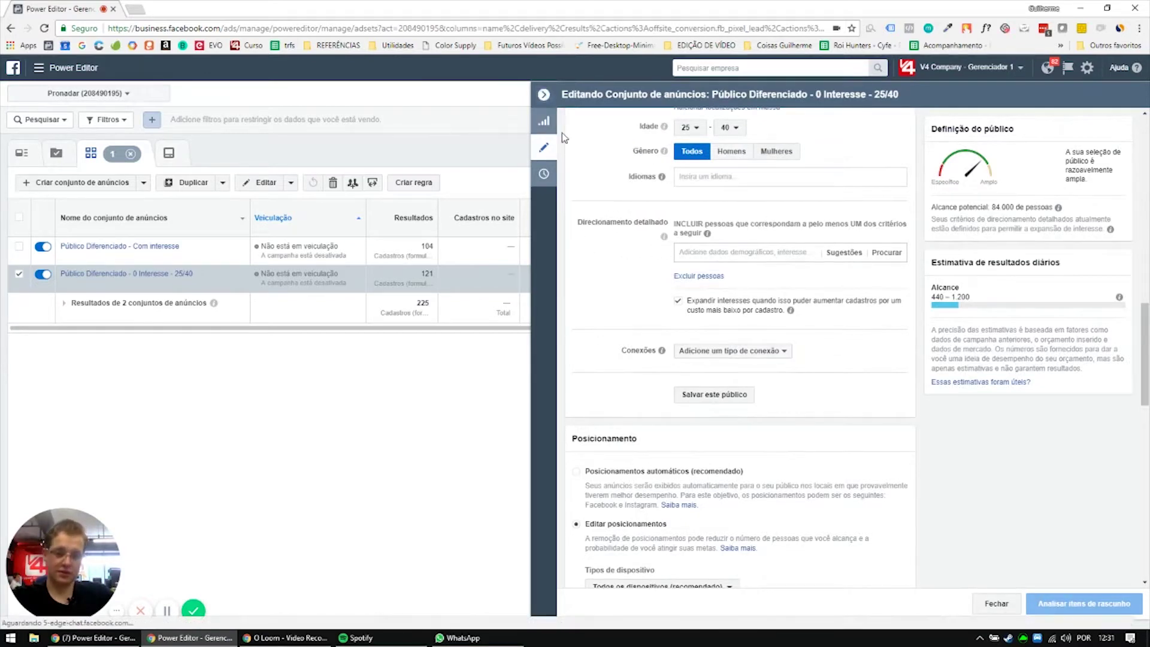
pyautogui.click(543, 94)
# - Check the cost per result of the "Público Diferenciado - 0 Interesse - 25/40" ad set
pyautogui.hscroll(3, 814, 331)
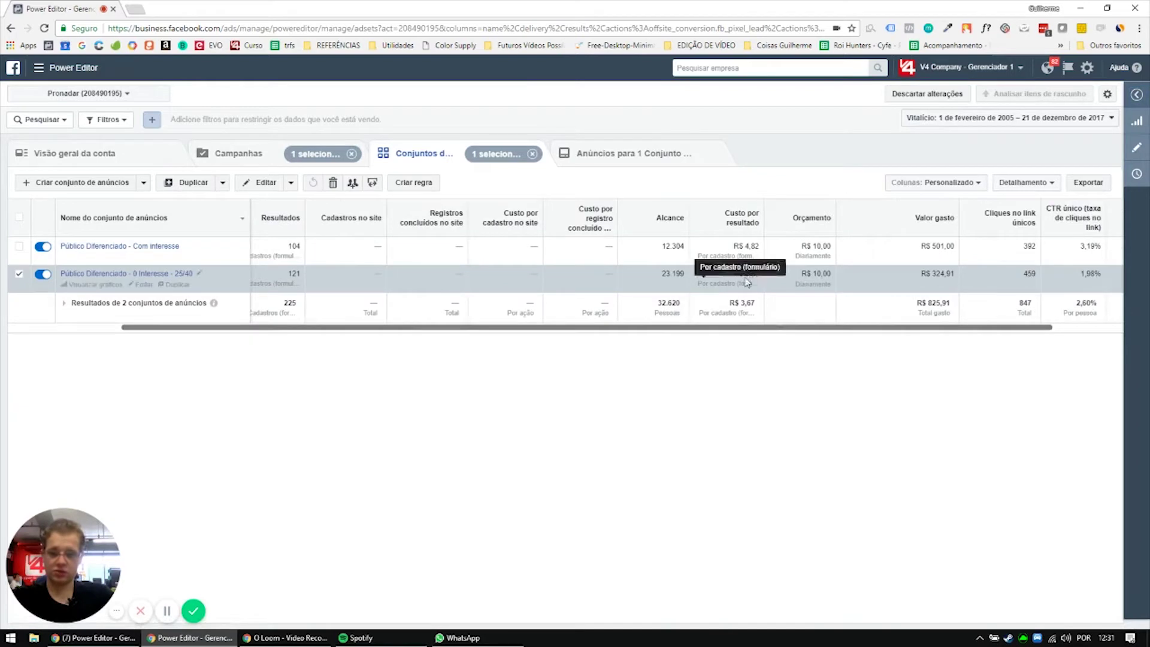
pyautogui.moveTo(731, 275); pyautogui.dragTo(757, 275)
pyautogui.click(800, 371)
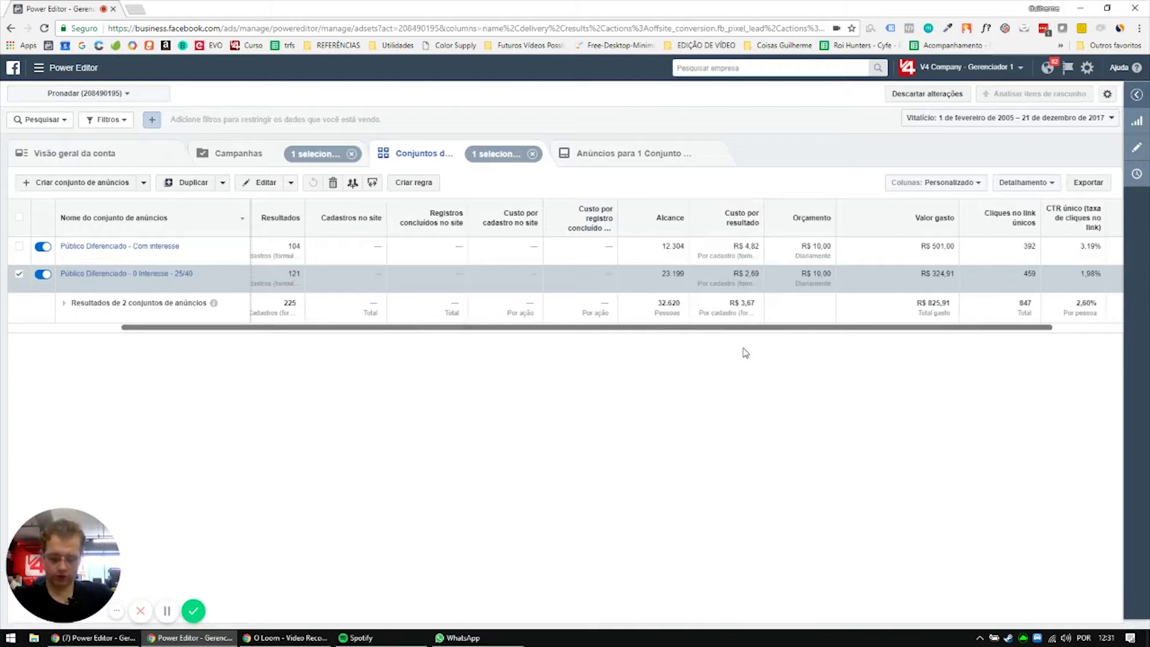
# - Check the cost per result, number of results and amount spent of the "Público Diferenciado - 0 Interesse - 25/40" ad set
pyautogui.moveTo(732, 274); pyautogui.dragTo(749, 273)
pyautogui.click(764, 282)
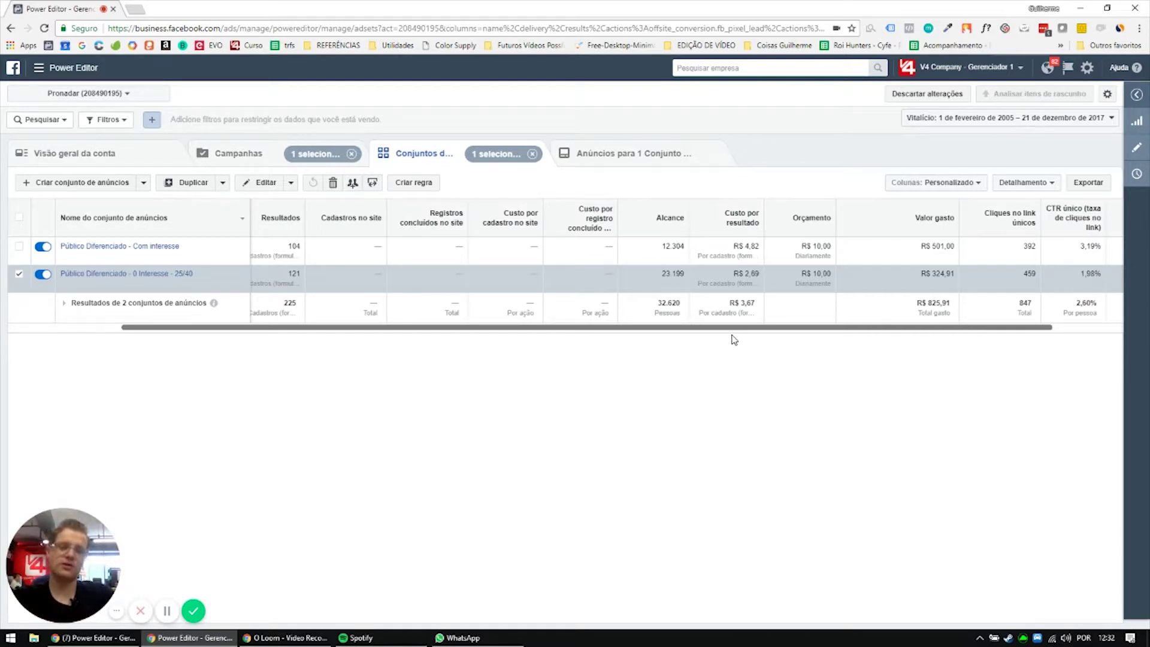
pyautogui.moveTo(288, 274); pyautogui.dragTo(294, 274)
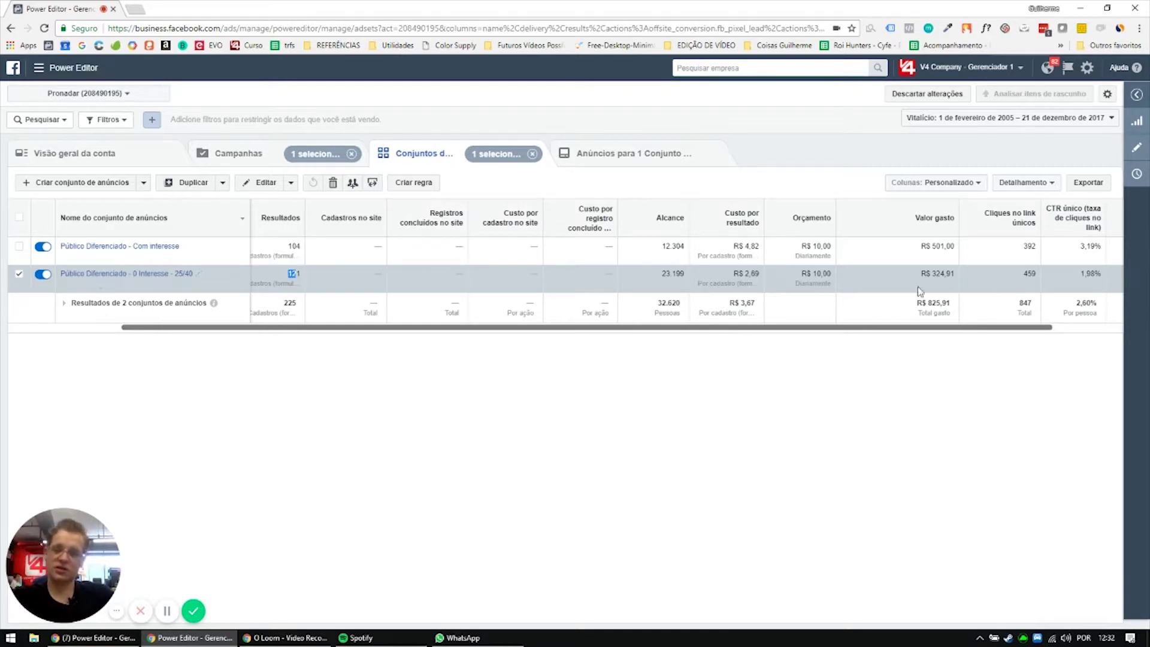
pyautogui.moveTo(931, 273); pyautogui.dragTo(955, 274)
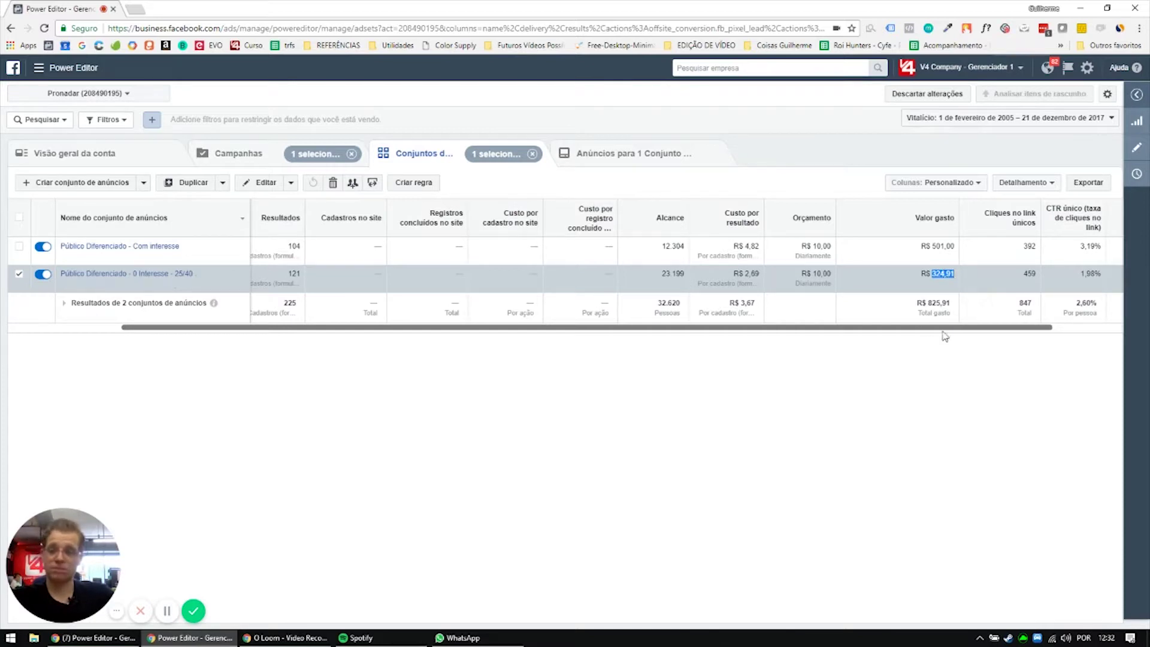
# - Compare the unique click-through rate of the "Público Diferenciado - 0 Interesse - 25/40" ad set with that of the other ad set
pyautogui.moveTo(1080, 213)
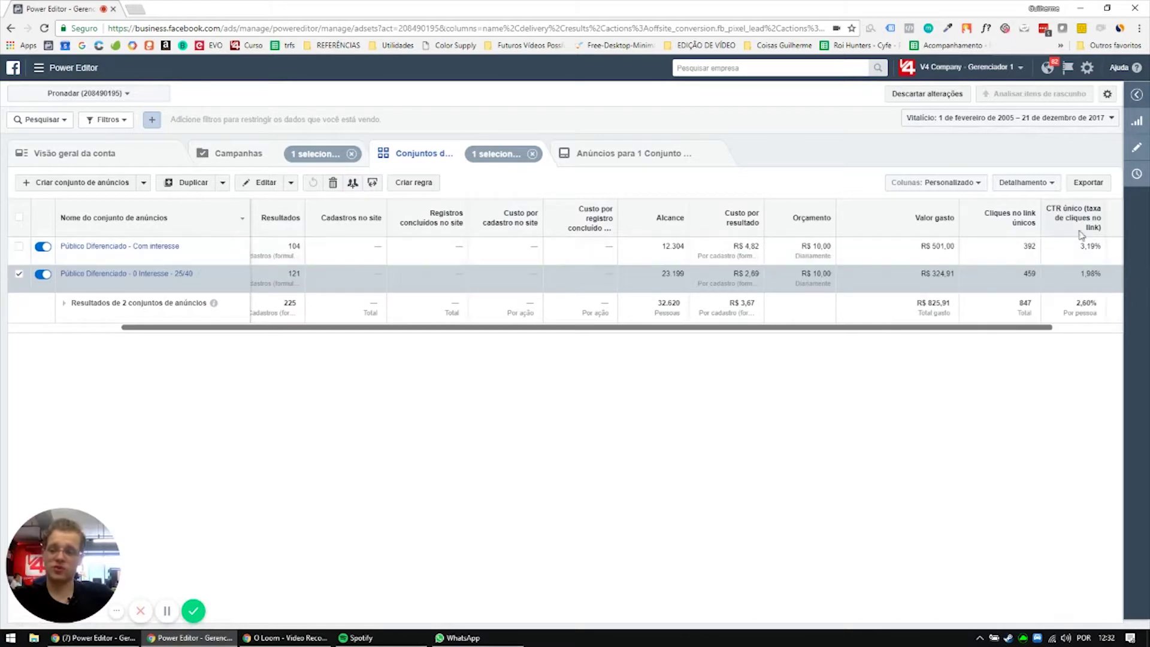
pyautogui.moveTo(1079, 276); pyautogui.dragTo(1104, 276)
pyautogui.click(1096, 272)
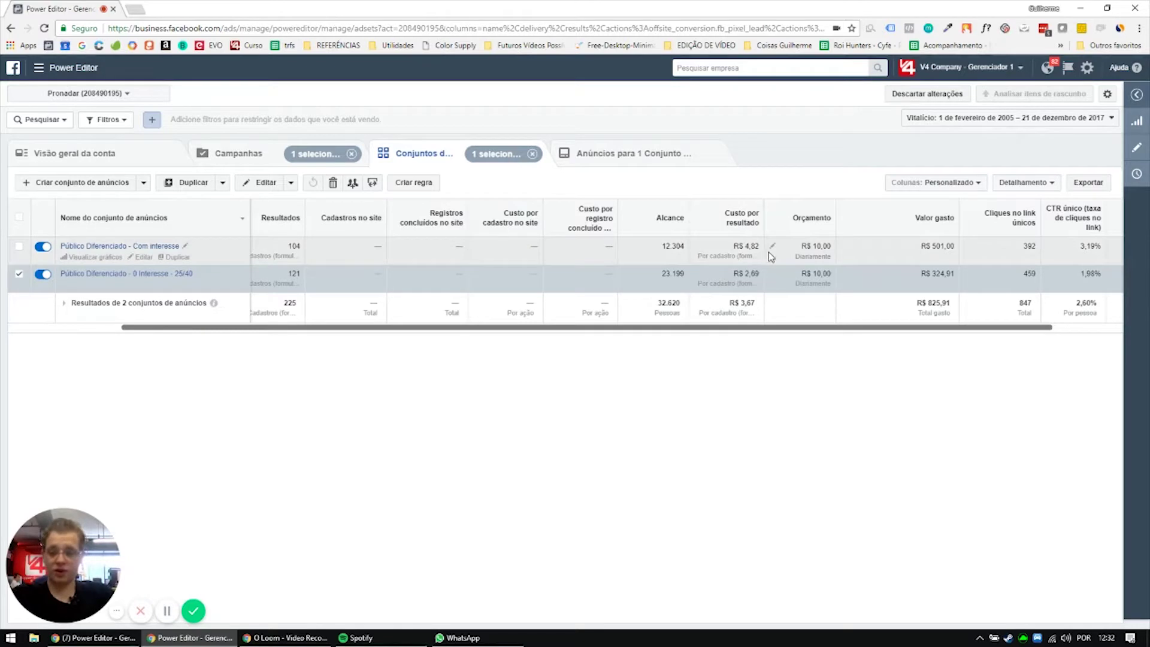
pyautogui.moveTo(416, 328); pyautogui.dragTo(282, 332)
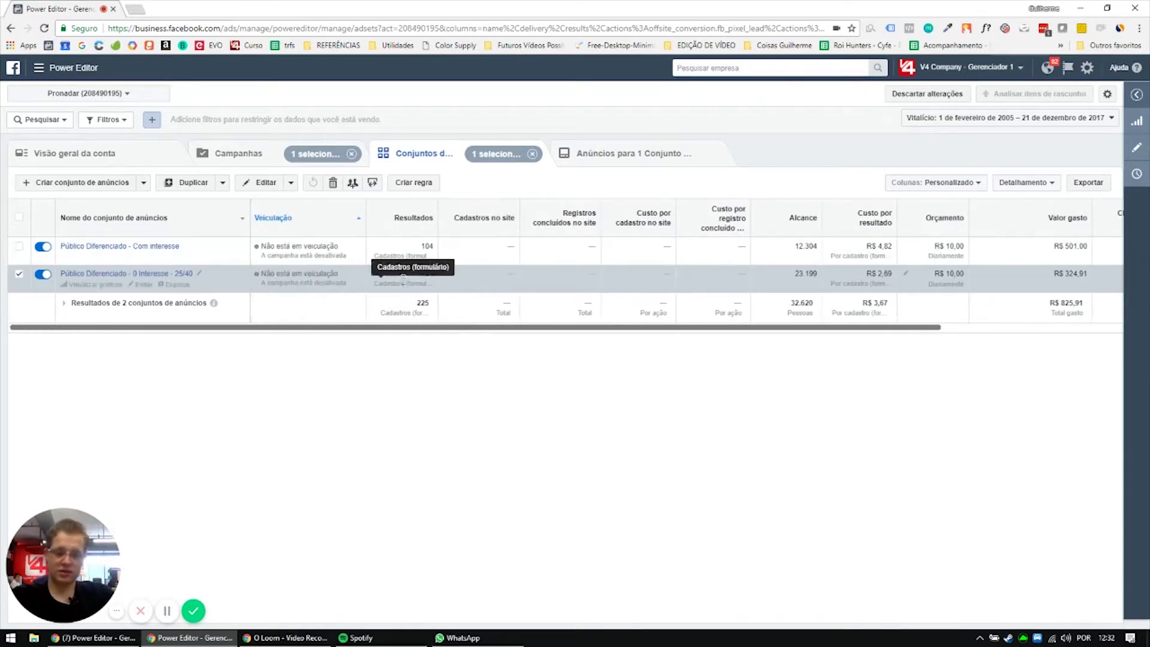
pyautogui.moveTo(805, 312); pyautogui.dragTo(969, 330)
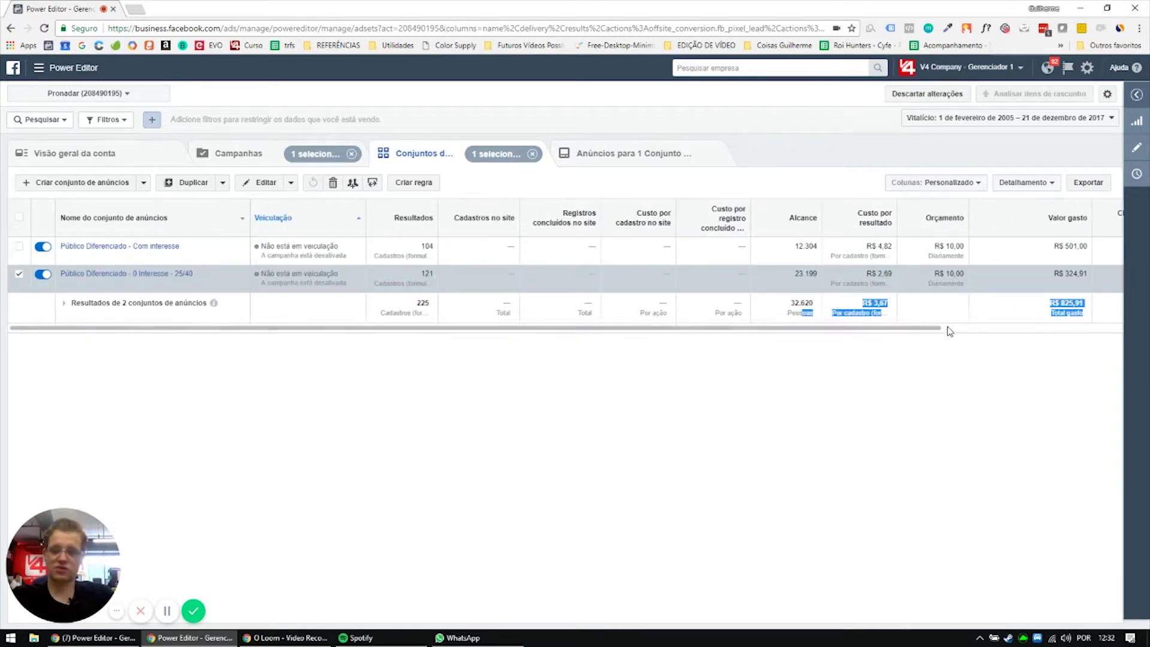
pyautogui.click(969, 330)
pyautogui.moveTo(1019, 274); pyautogui.dragTo(993, 277)
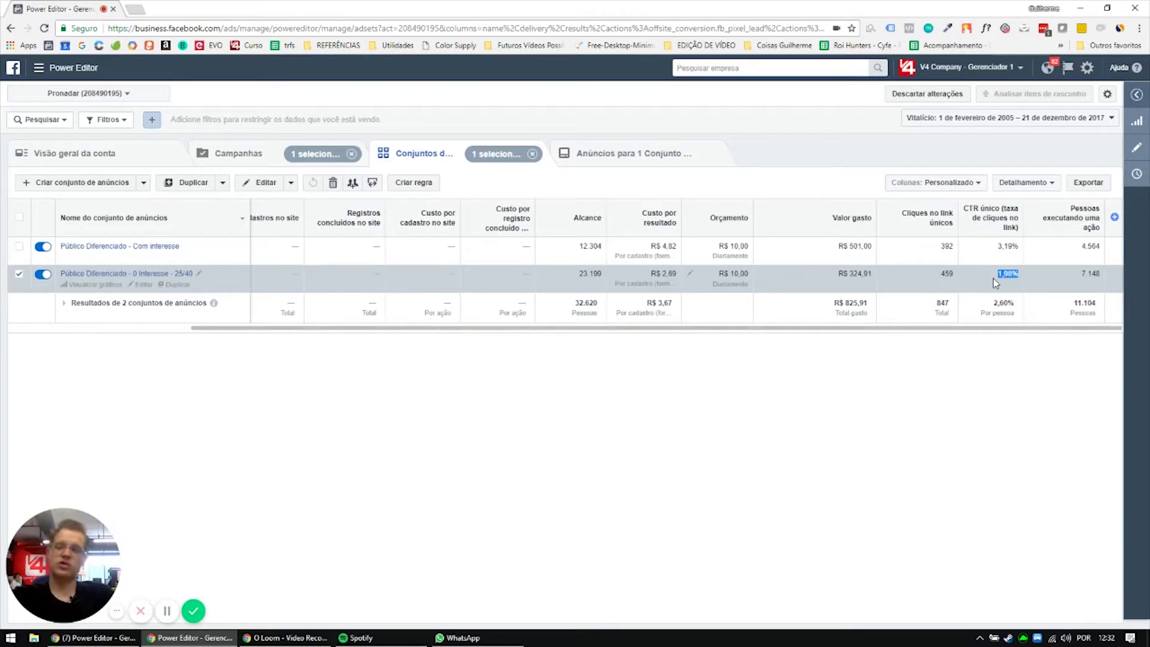
# - Open the column customization, search for "frequ" and add the Frequência column to the selection
pyautogui.click(928, 183)
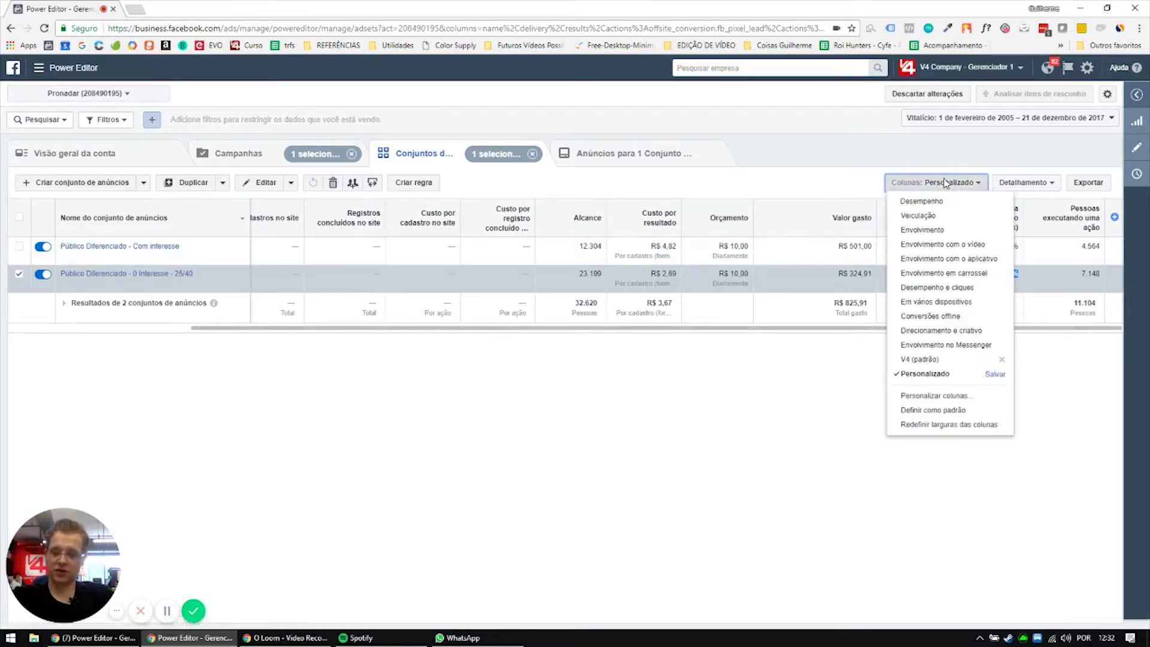
pyautogui.click(927, 184)
pyautogui.click(926, 183)
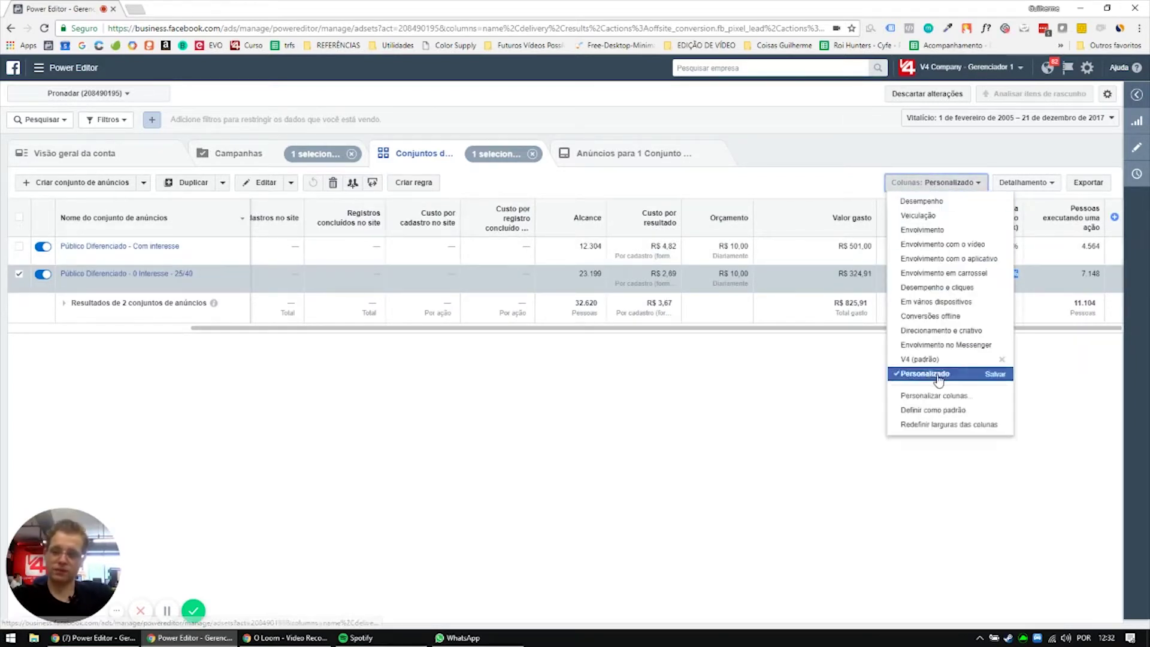
pyautogui.click(847, 301)
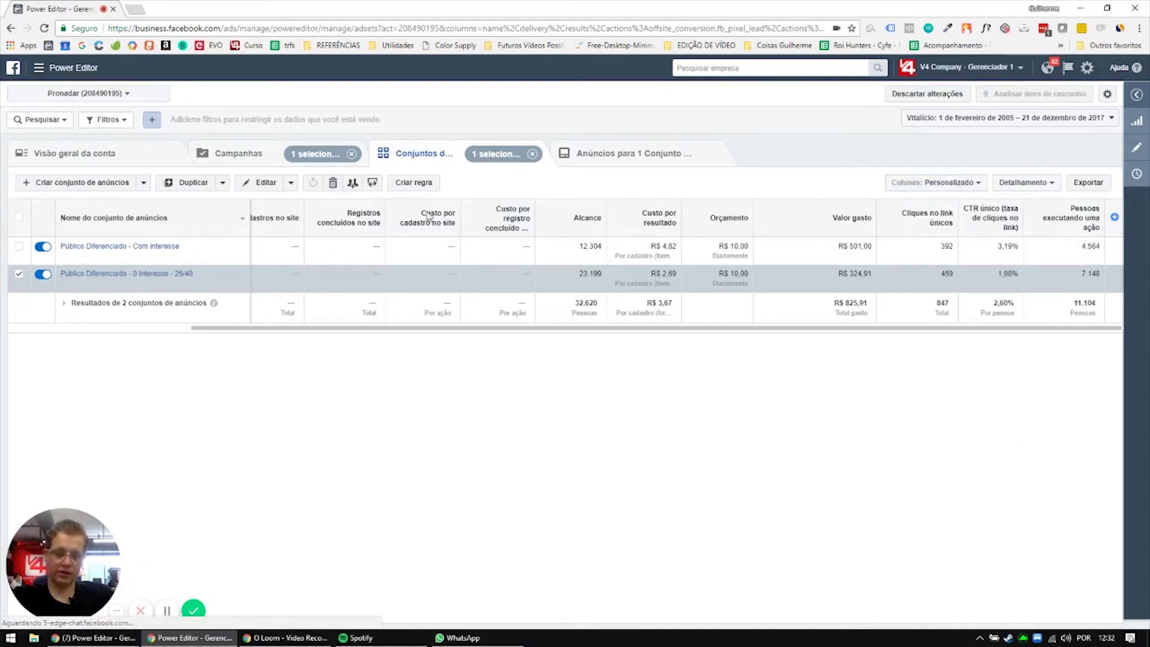
pyautogui.scroll(-5, 533, 230)
pyautogui.scroll(-15, 535, 235)
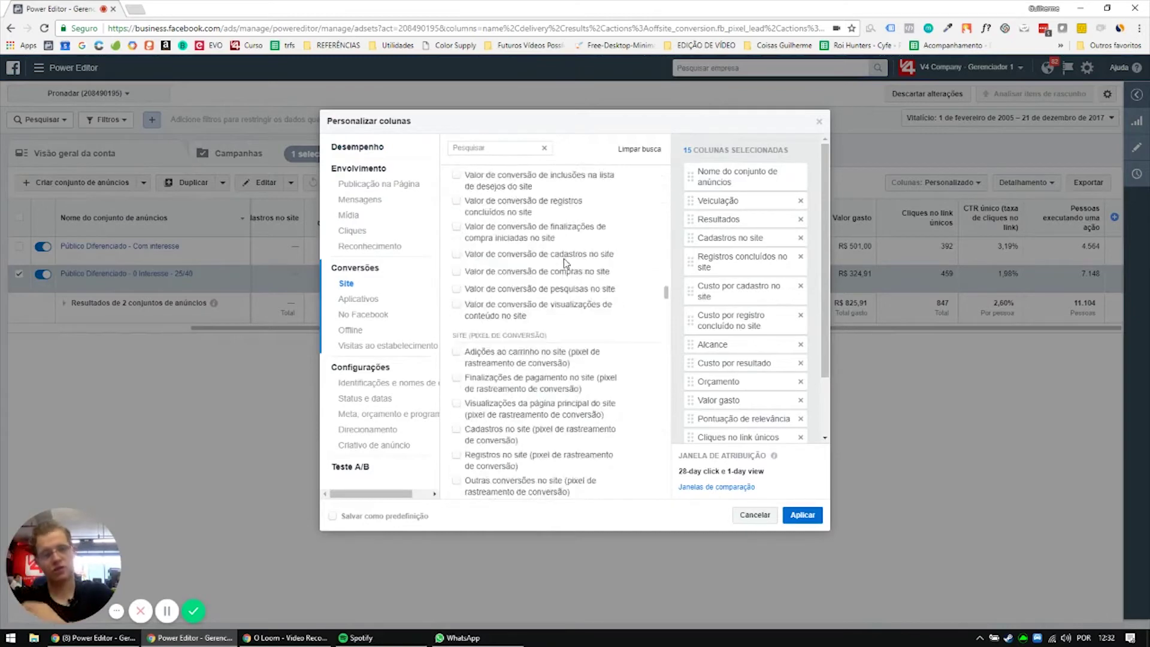
pyautogui.scroll(15, 576, 271)
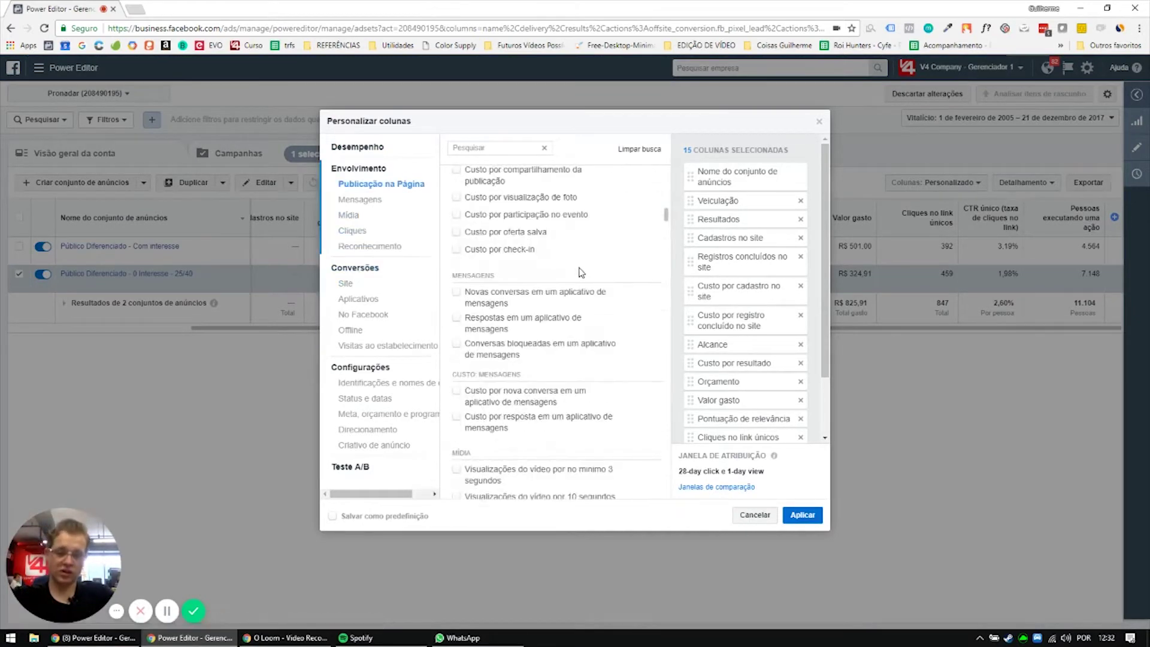
pyautogui.click(507, 148)
pyautogui.write('fre')
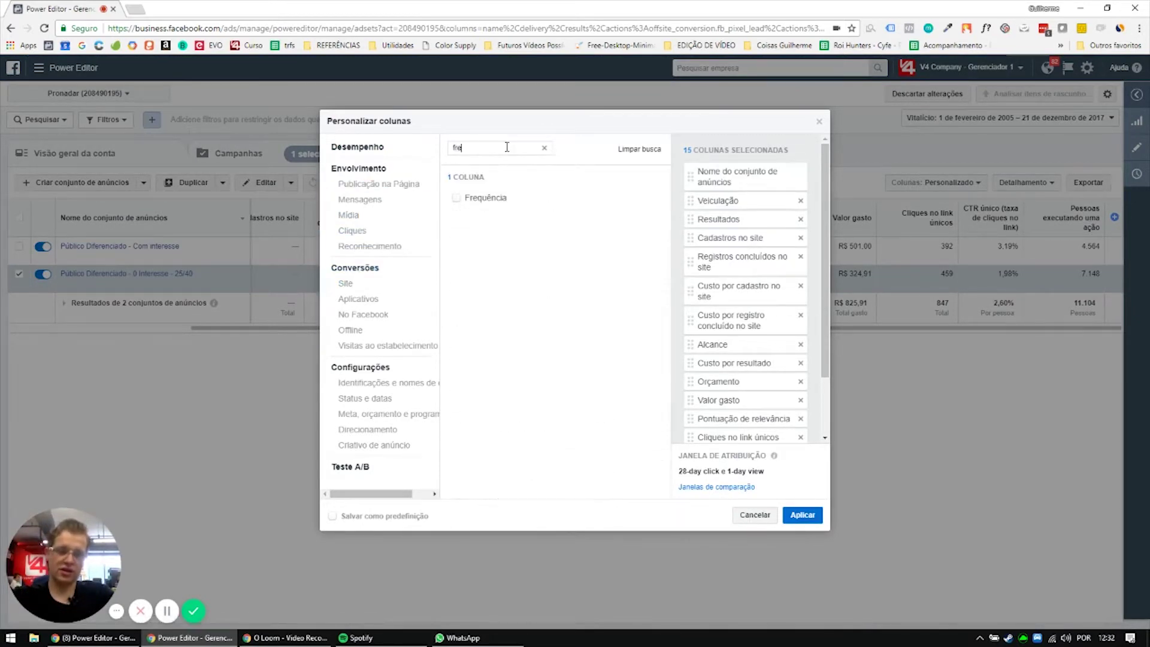
pyautogui.write('qu')
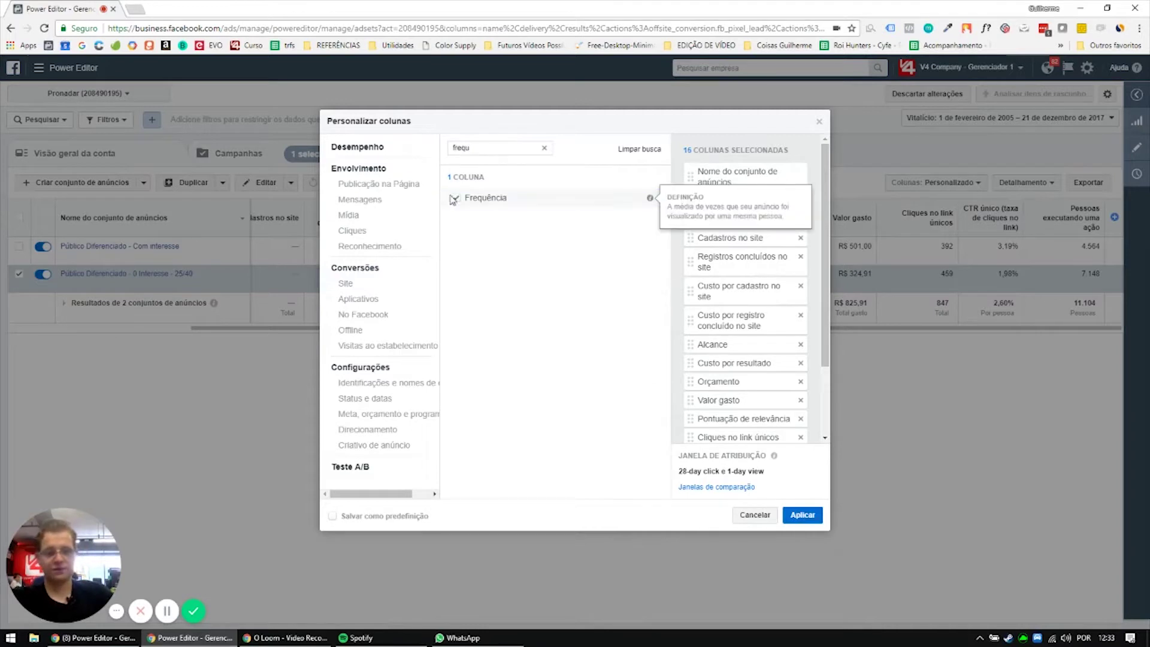
pyautogui.click(456, 197)
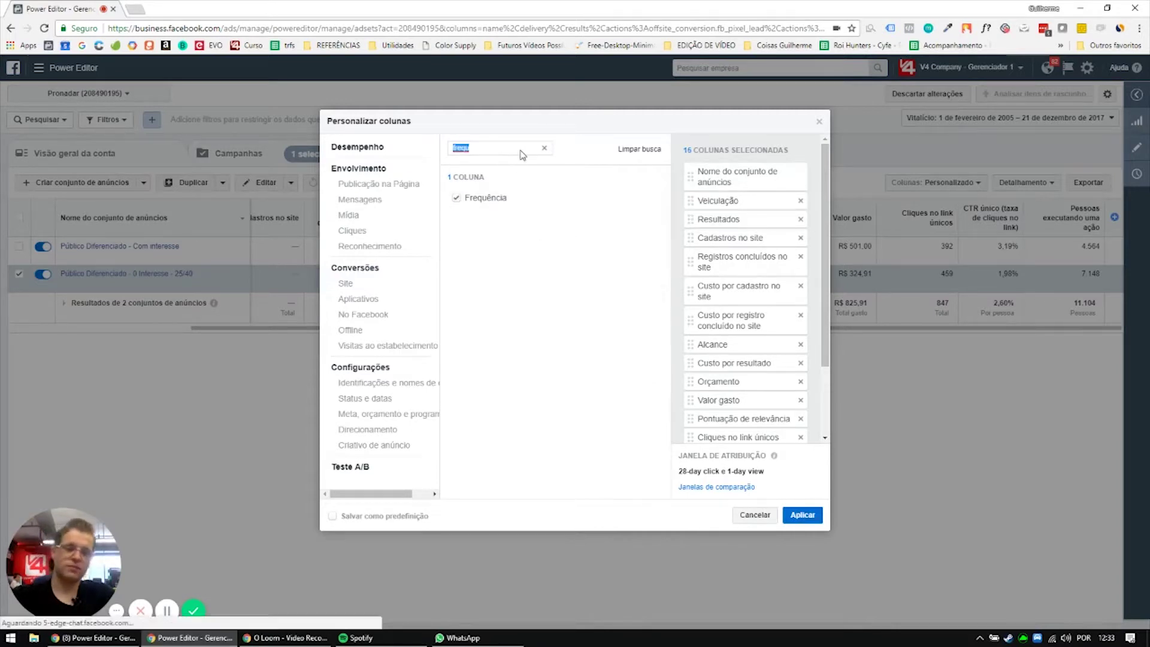
# - Search the columns for "cpc", add "CPC (custo por clique no link)" and apply the column customization
pyautogui.press('BackSpace')
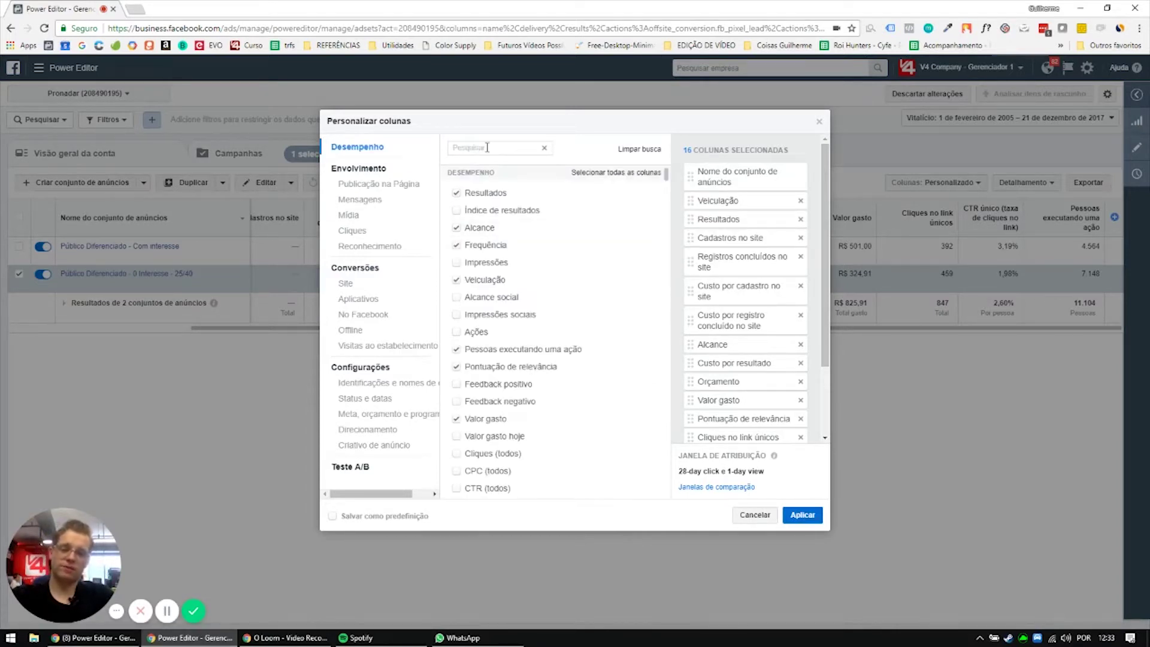
pyautogui.write('cpc')
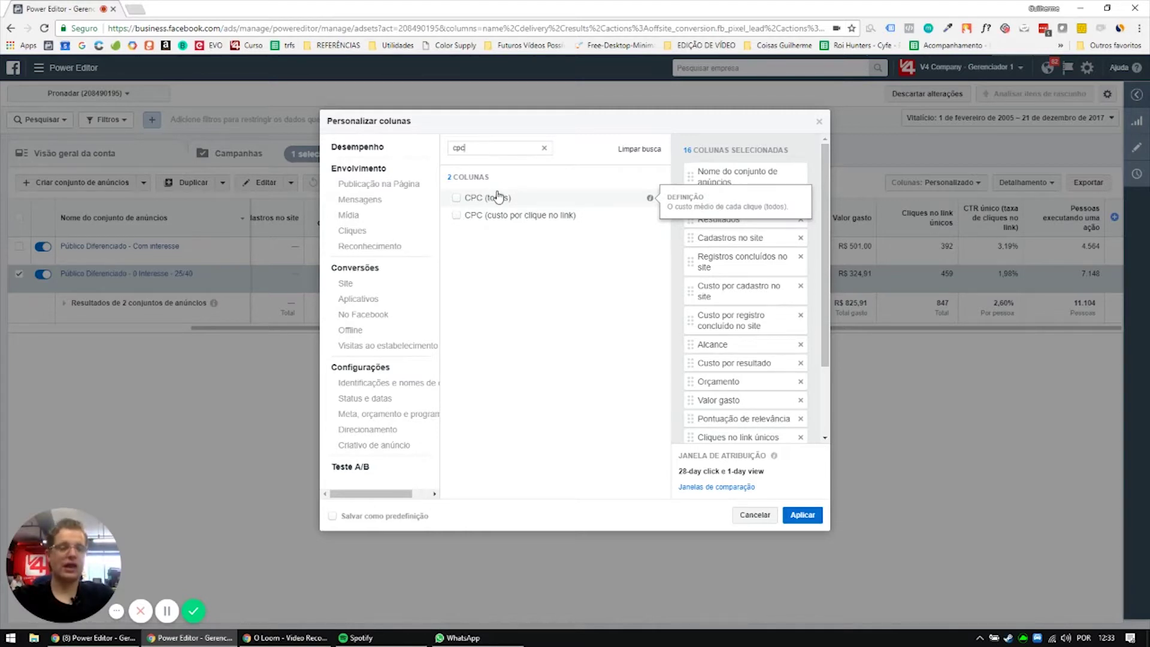
pyautogui.click(493, 217)
pyautogui.click(803, 516)
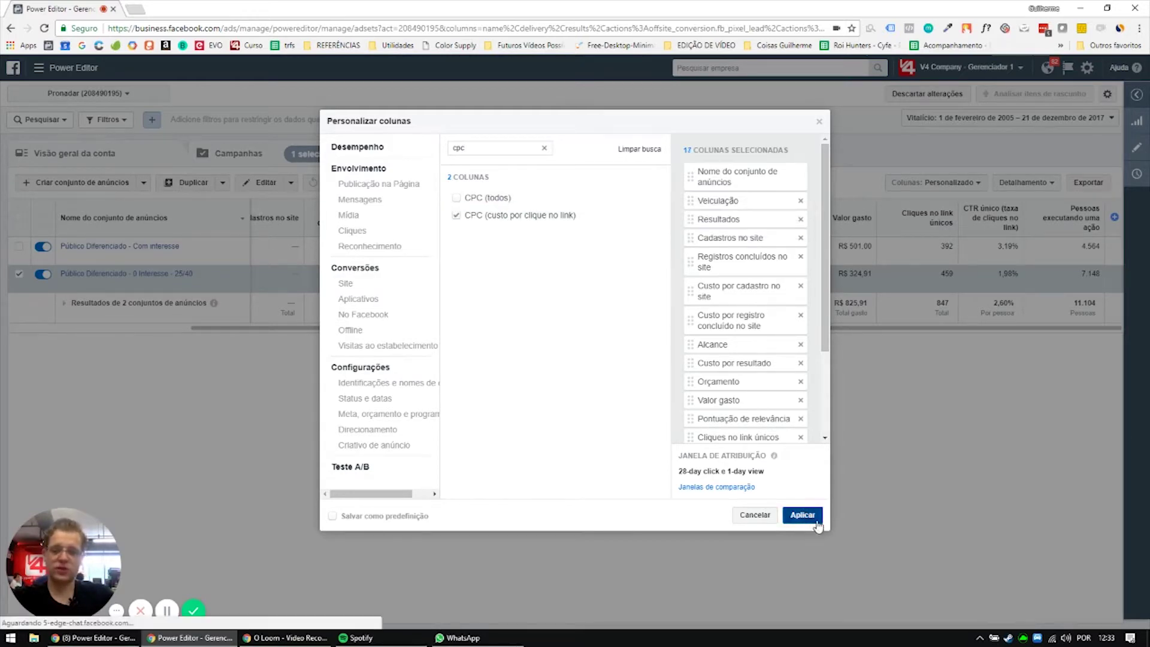
# - Compare the frequency of the "Com interesse" and "0 Interesse - 25/40" ad sets
pyautogui.moveTo(964, 330); pyautogui.dragTo(1040, 371)
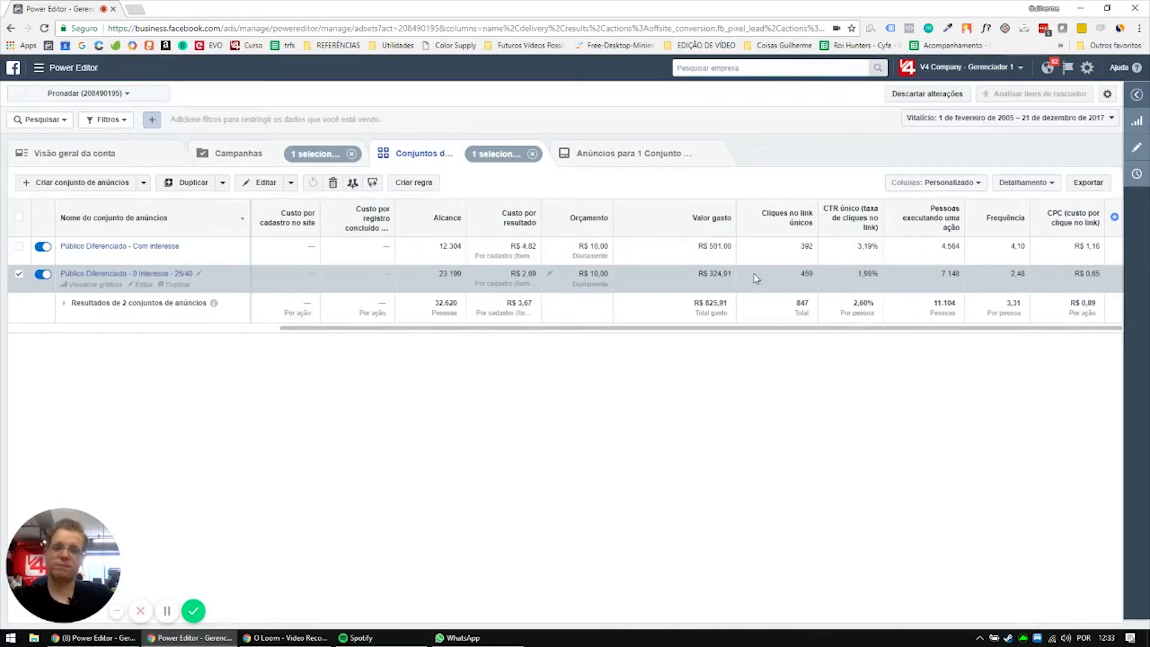
pyautogui.click(925, 251)
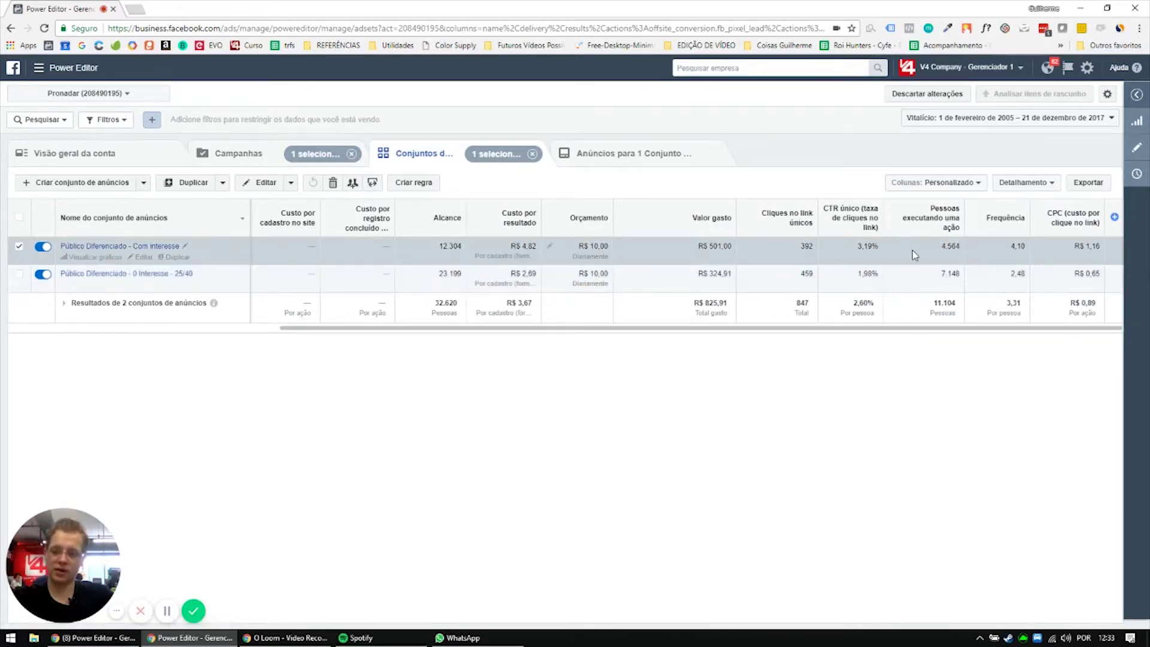
pyautogui.moveTo(1010, 247)
pyautogui.mouseDown()
pyautogui.moveTo(1032, 247)
pyautogui.moveTo(1022, 247)
pyautogui.mouseUp()
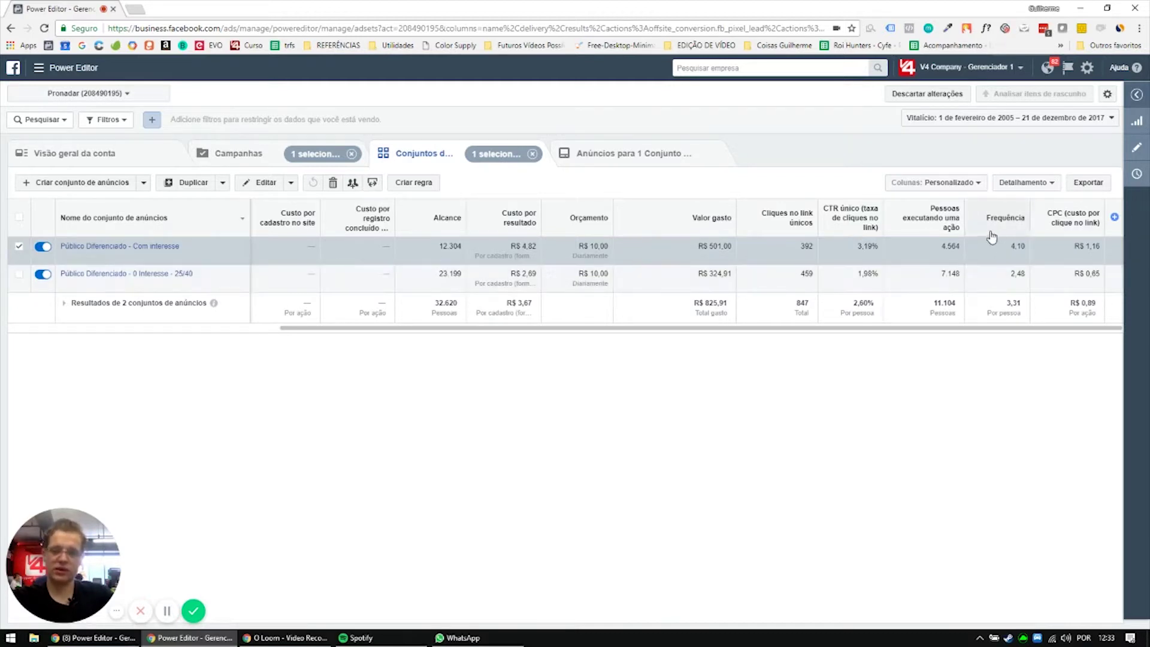
pyautogui.moveTo(1006, 231)
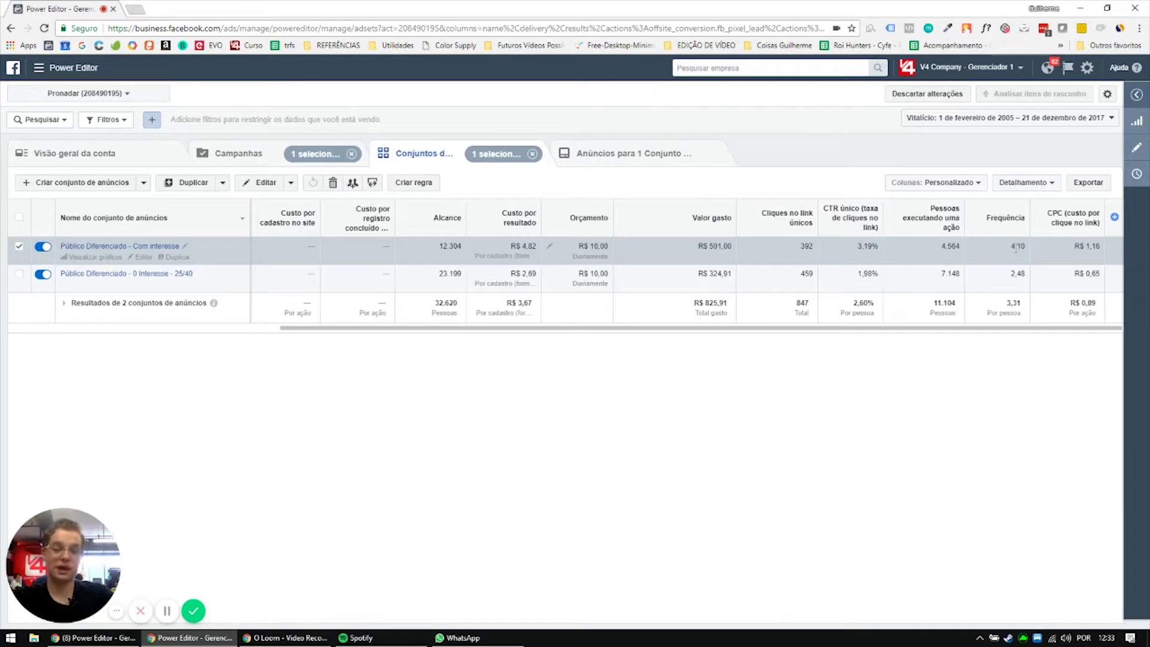
pyautogui.doubleClick(1018, 275)
pyautogui.click(1025, 277)
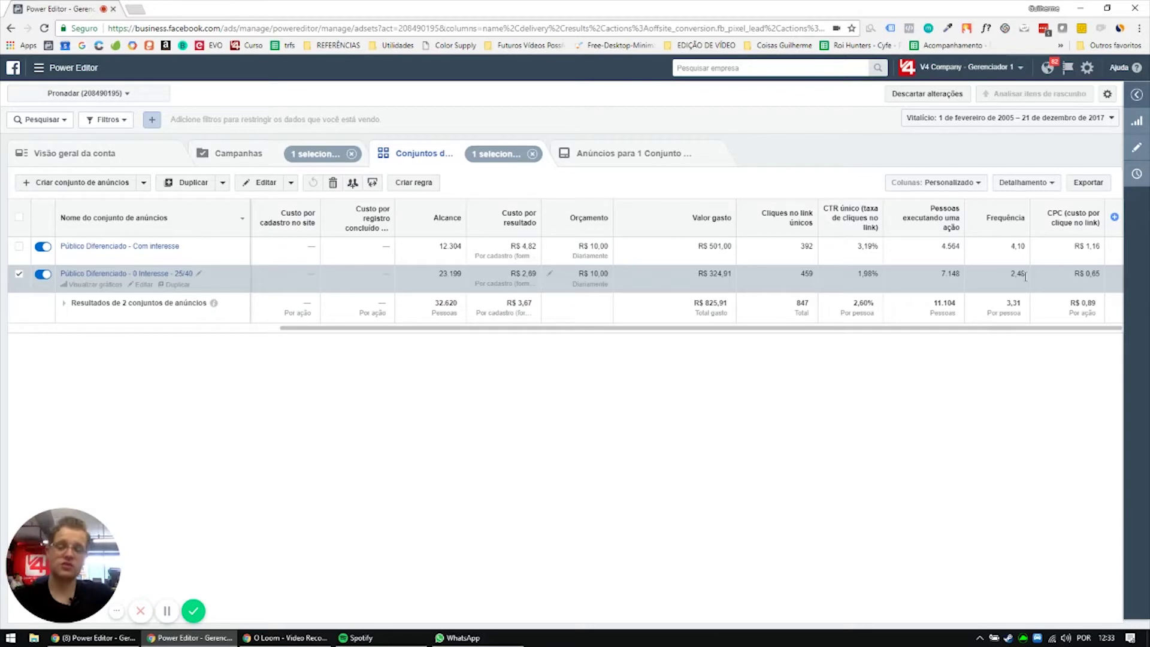
pyautogui.click(1024, 246)
pyautogui.doubleClick(1018, 245)
pyautogui.moveTo(1025, 249)
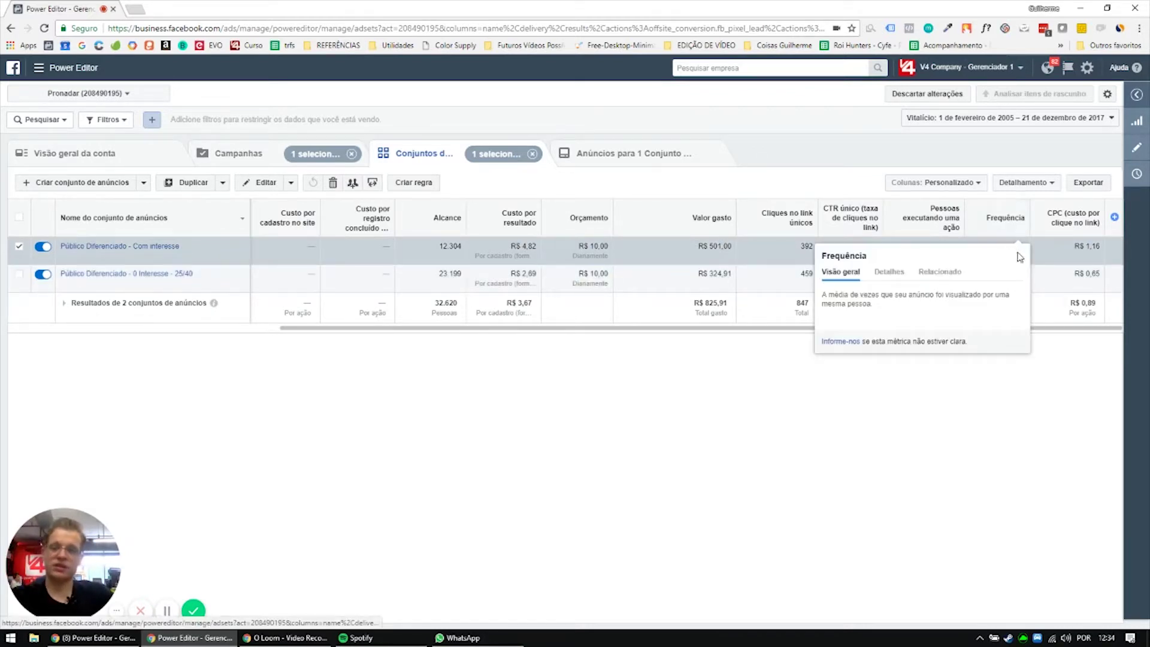
pyautogui.moveTo(1013, 246); pyautogui.dragTo(1031, 251)
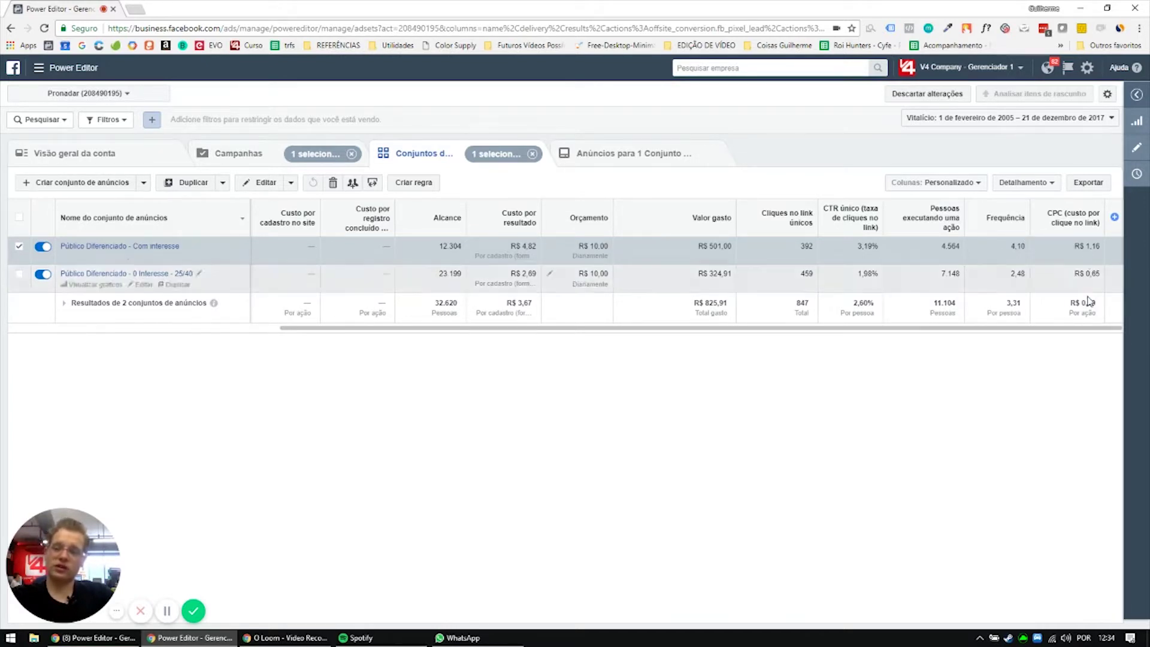
# - Check the cost per link click, amount spent and results of the "0 Interesse - 25/40" ad set
pyautogui.click(1084, 273)
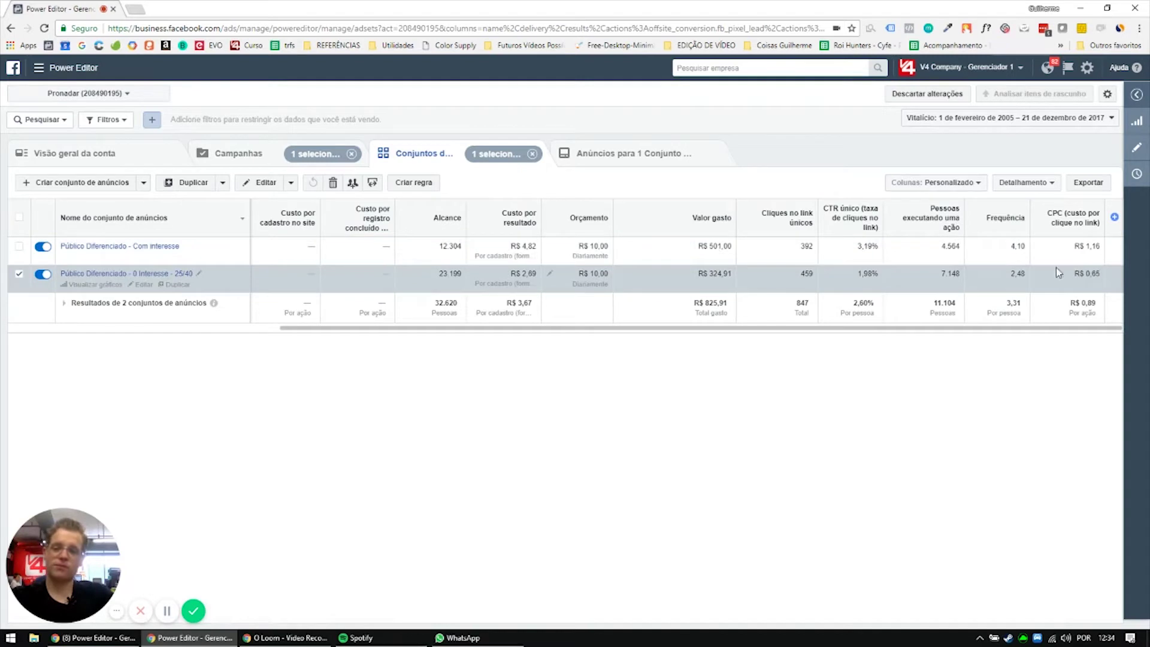
pyautogui.moveTo(713, 275); pyautogui.dragTo(733, 277)
pyautogui.moveTo(553, 324); pyautogui.dragTo(336, 328)
pyautogui.moveTo(339, 277); pyautogui.dragTo(369, 279)
pyautogui.click(349, 278)
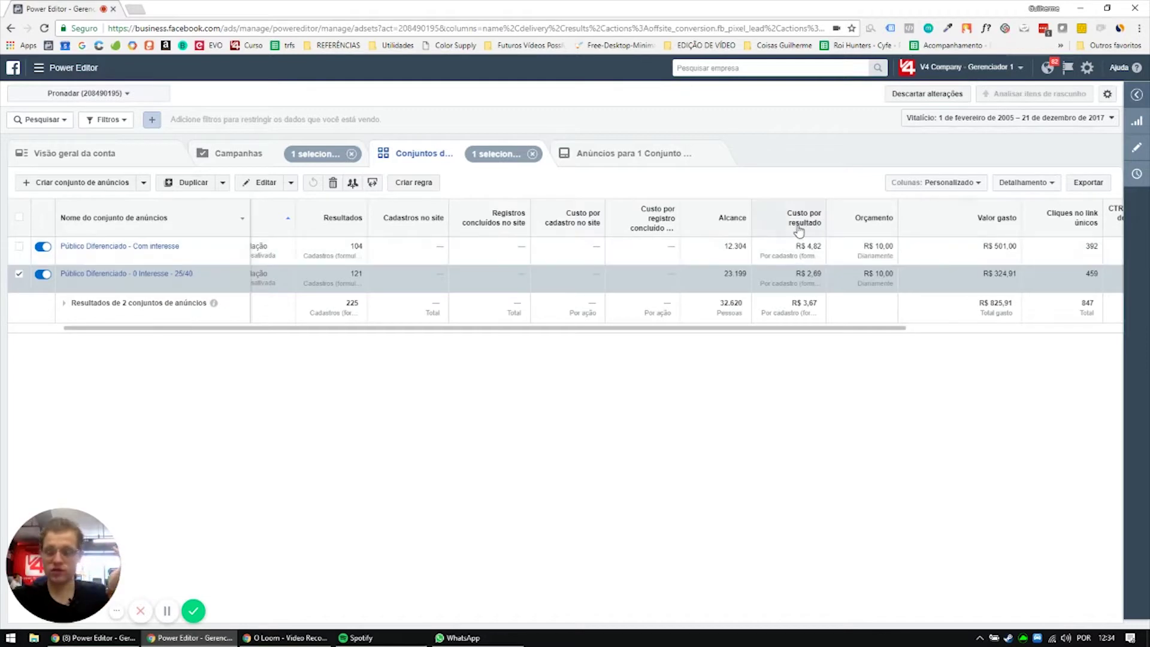
# - Break down the ad set results over time by day
pyautogui.click(1020, 185)
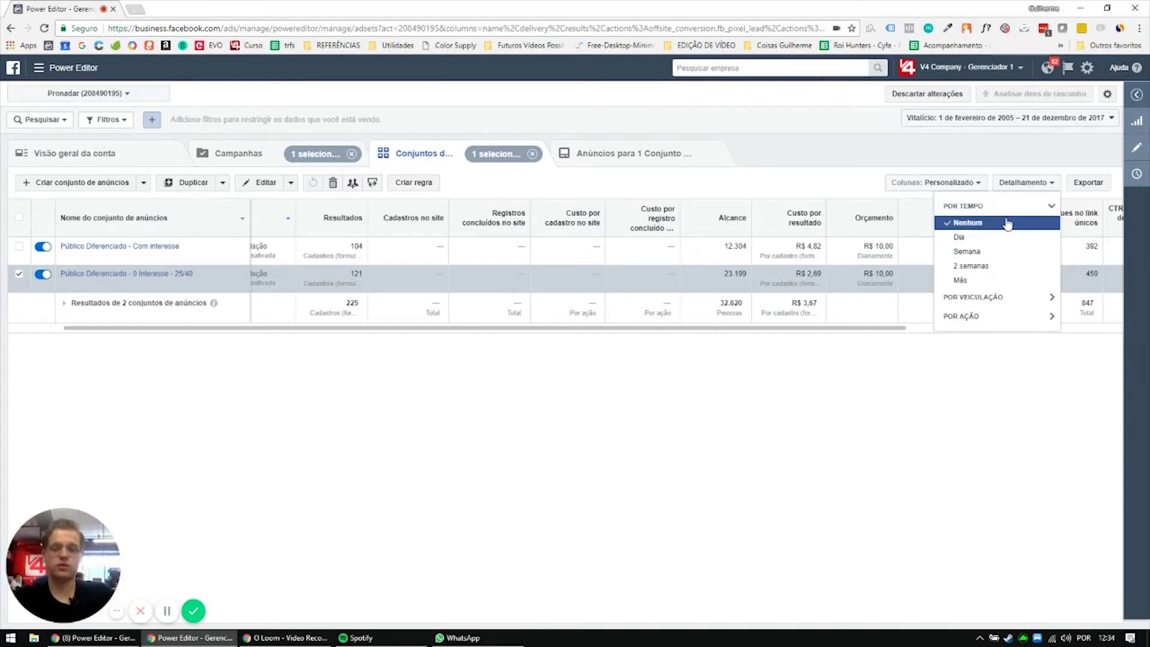
pyautogui.click(991, 242)
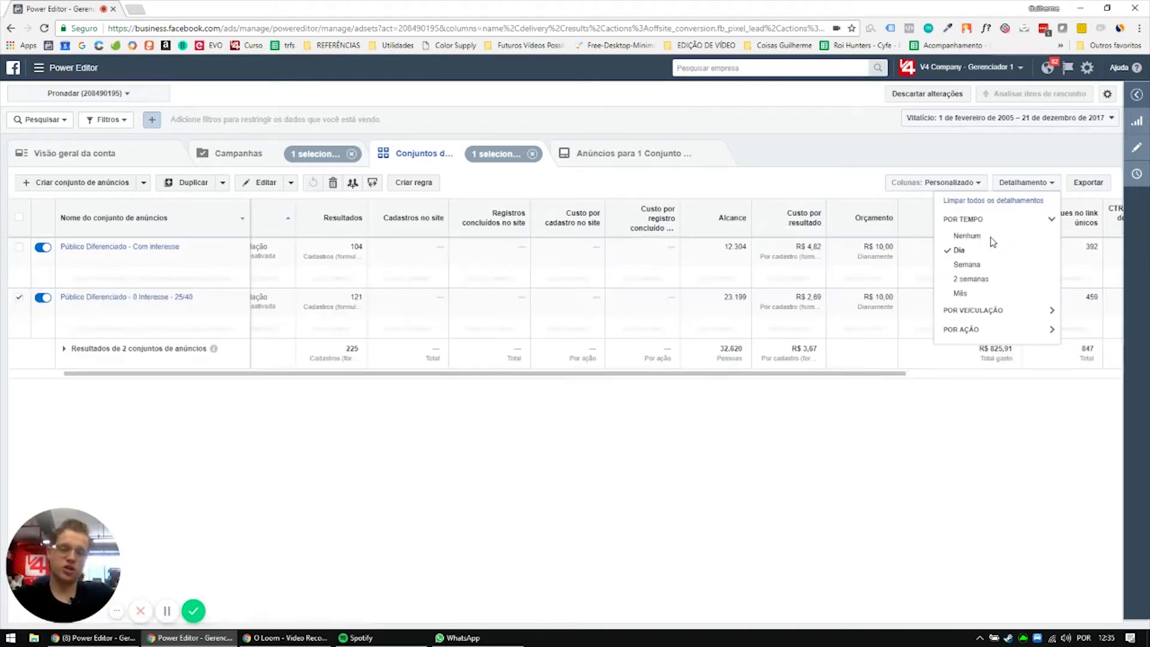
# - Examine the daily results, cost per result and amount spent for early April 2017, focusing on 2017-04-09
pyautogui.scroll(-10, 419, 295)
pyautogui.scroll(-20, 108, 335)
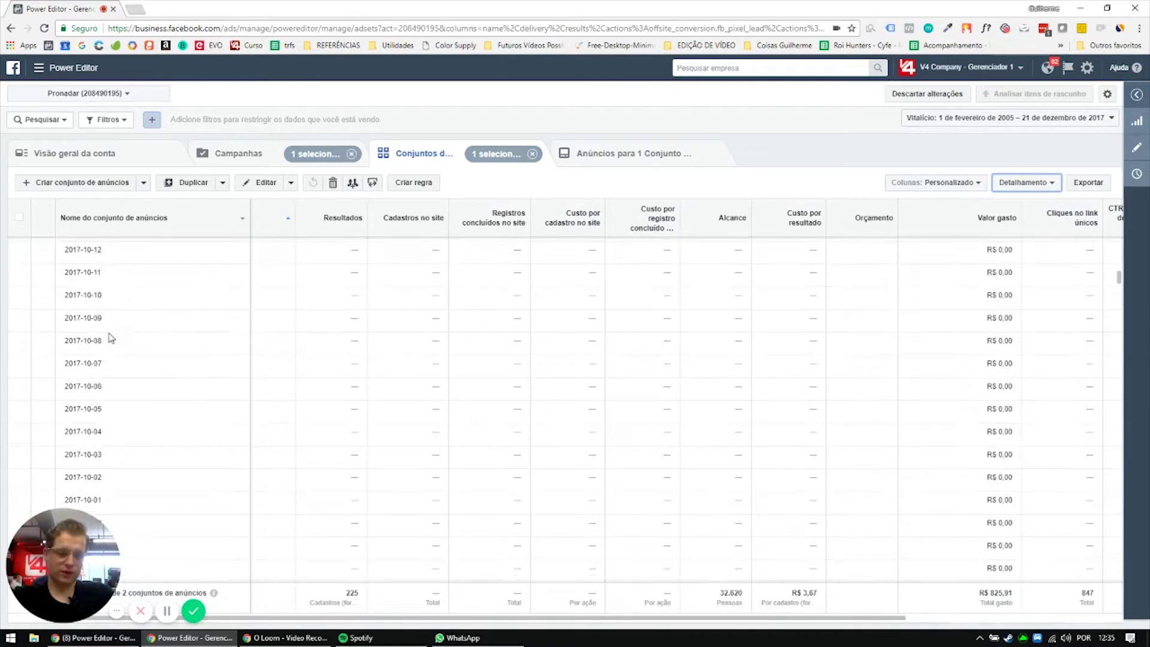
pyautogui.scroll(-12, 161, 362)
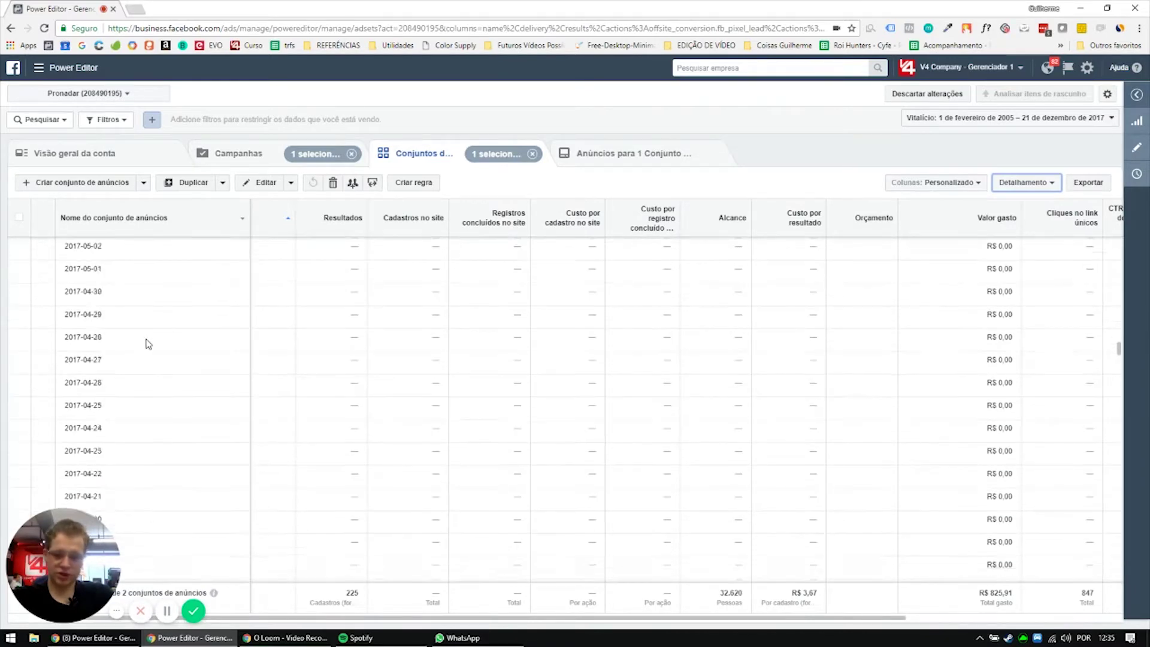
pyautogui.scroll(-4, 245, 362)
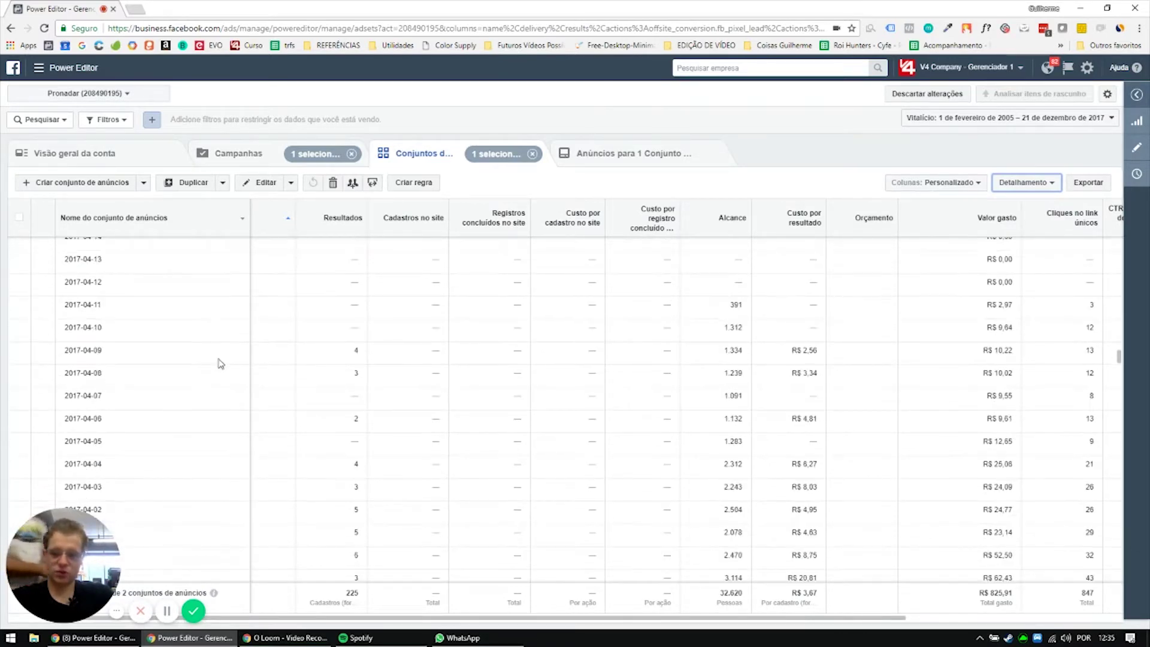
pyautogui.moveTo(64, 350); pyautogui.dragTo(107, 352)
pyautogui.moveTo(87, 373); pyautogui.dragTo(112, 405)
pyautogui.click(358, 350)
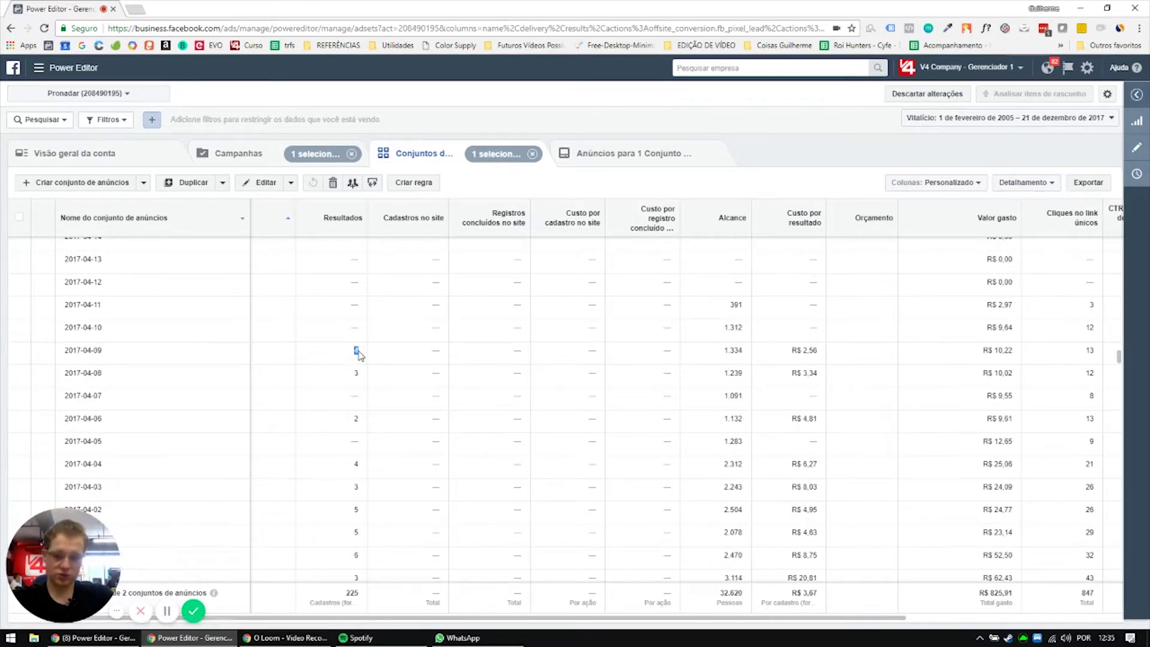
pyautogui.moveTo(792, 350); pyautogui.dragTo(816, 359)
pyautogui.moveTo(982, 351); pyautogui.dragTo(1014, 352)
pyautogui.scroll(-2, 1030, 389)
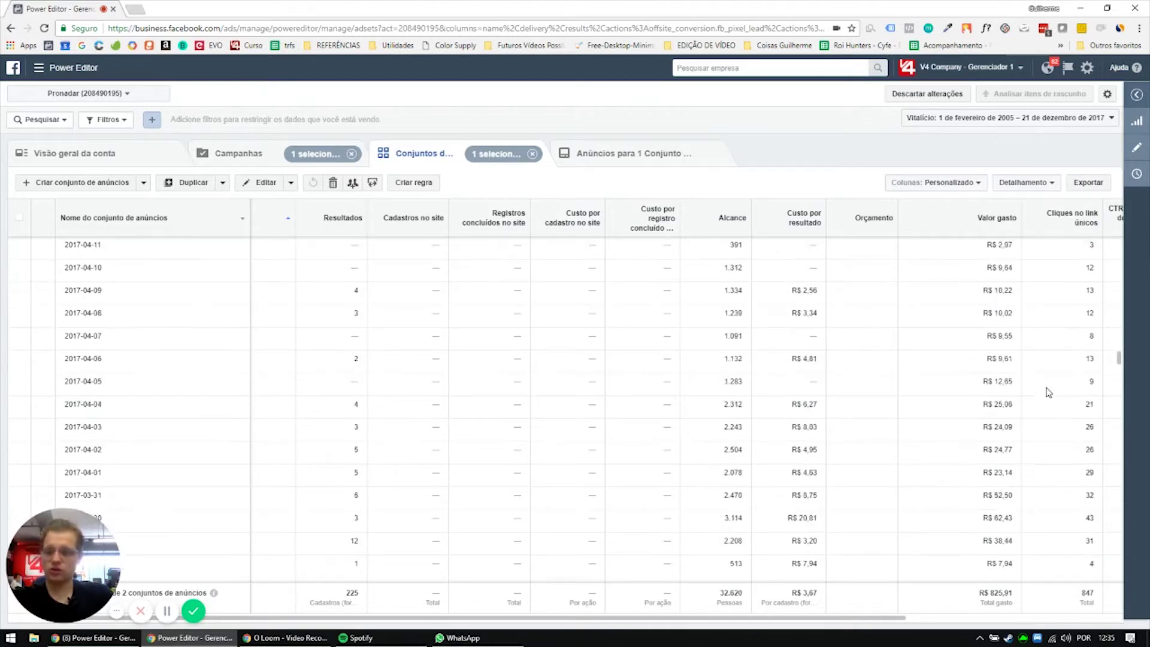
# - Check the daily unique link click-through rates of the ad sets across April 2017 and December 2016
pyautogui.scroll(2, 1065, 366)
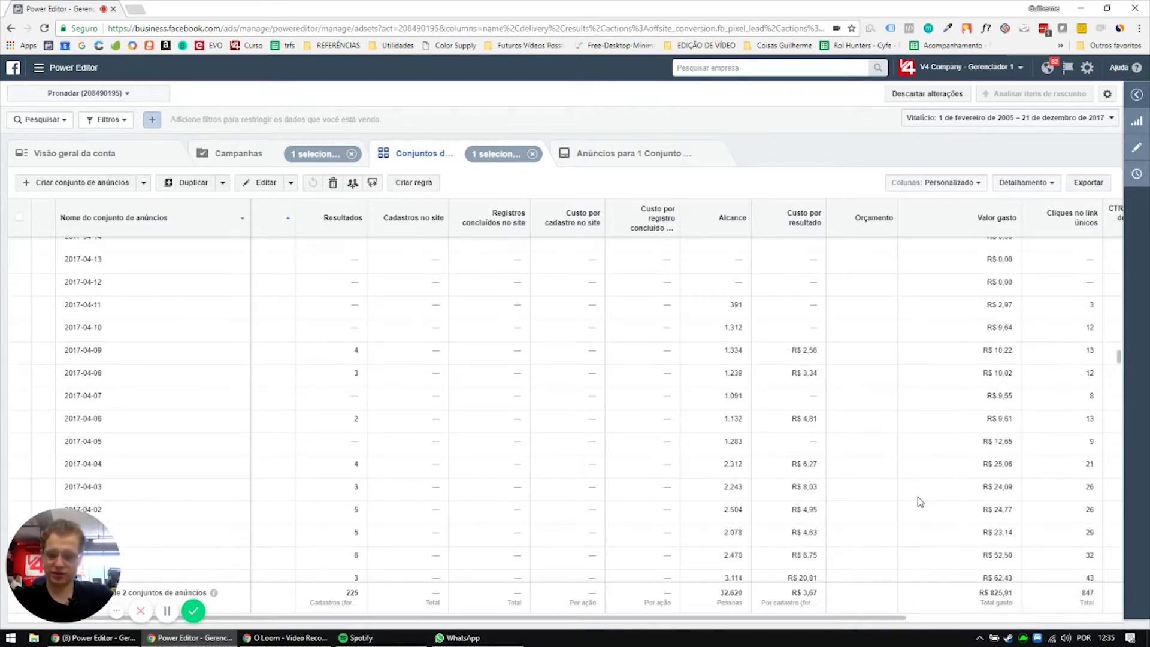
pyautogui.moveTo(834, 621); pyautogui.dragTo(880, 621)
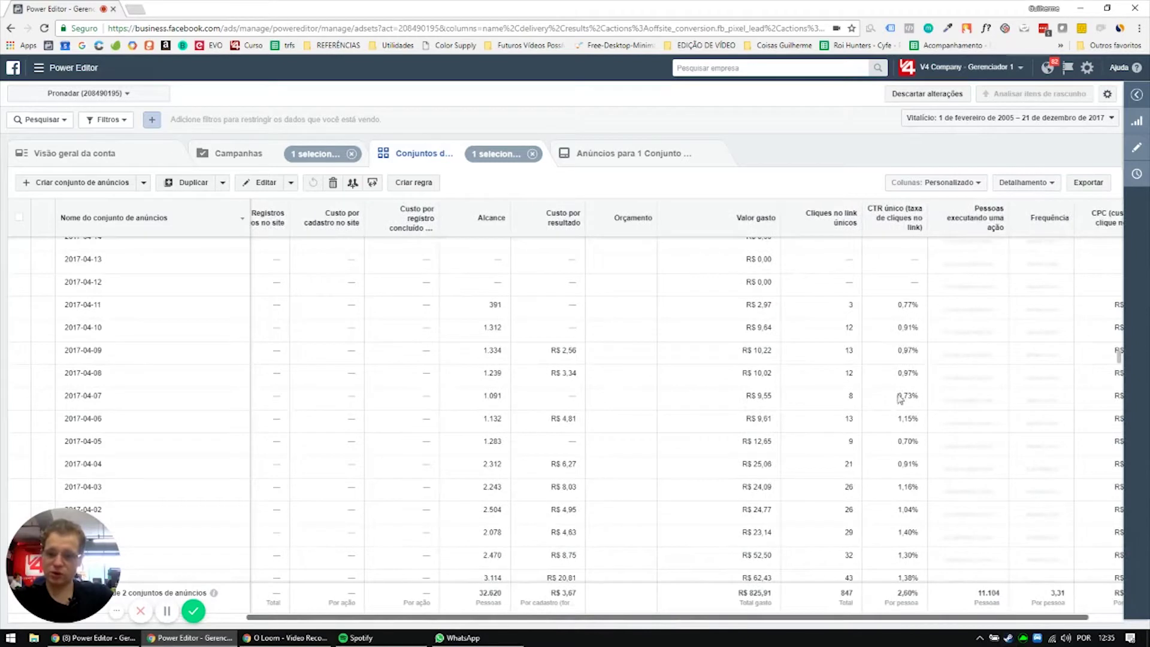
pyautogui.scroll(-20, 913, 371)
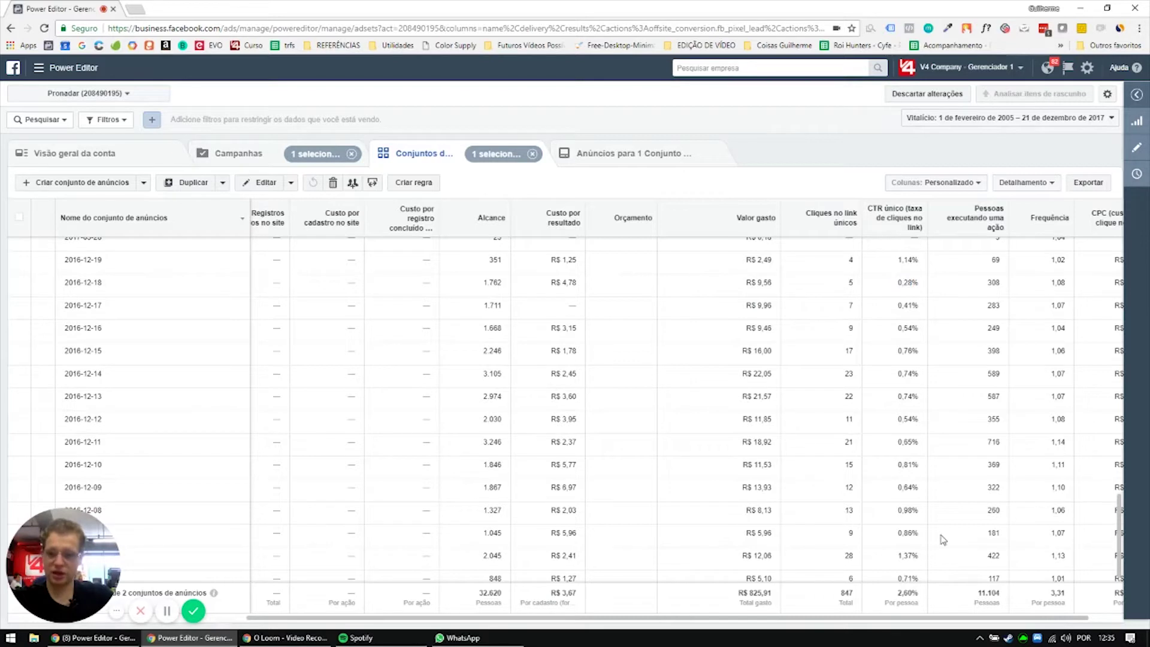
# - Compare the daily frequency and cost per link click of both ad sets across April 2017, March 2017 and December 2016
pyautogui.moveTo(992, 618); pyautogui.dragTo(1025, 619)
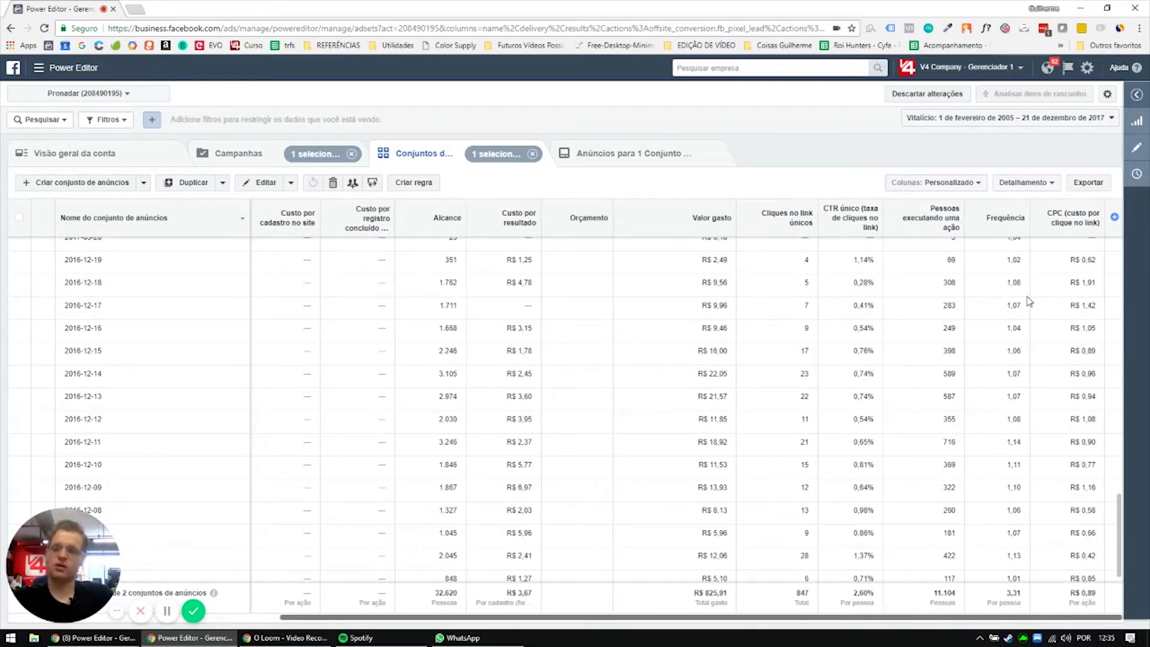
pyautogui.scroll(4, 1025, 389)
pyautogui.scroll(-4, 1018, 358)
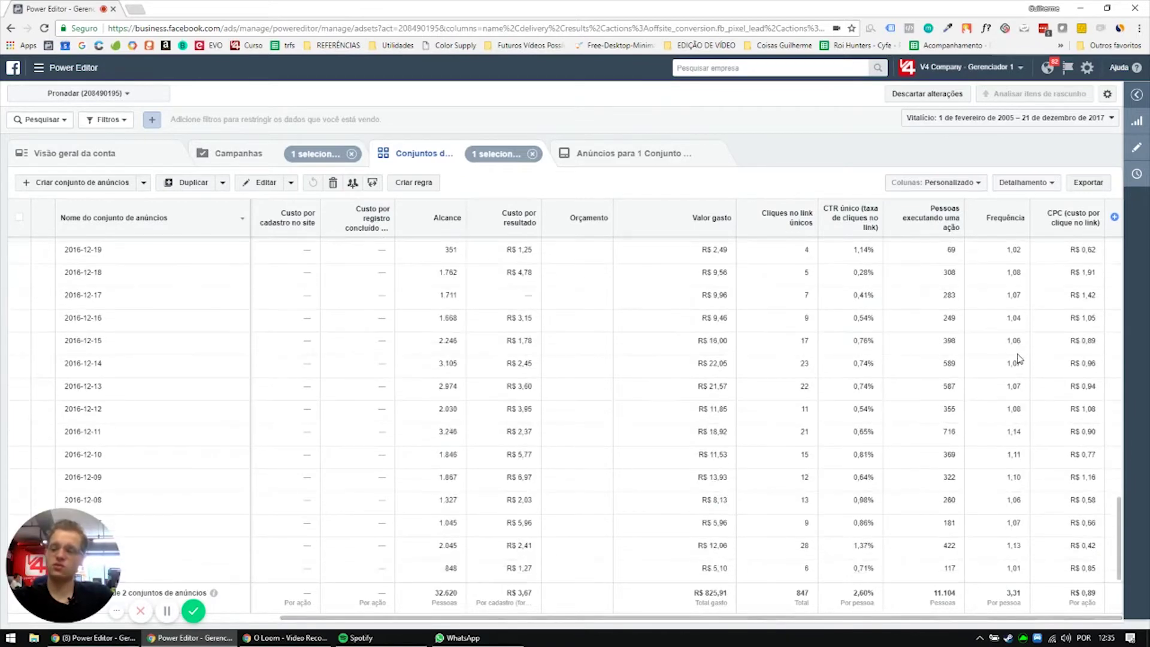
pyautogui.scroll(5, 1019, 449)
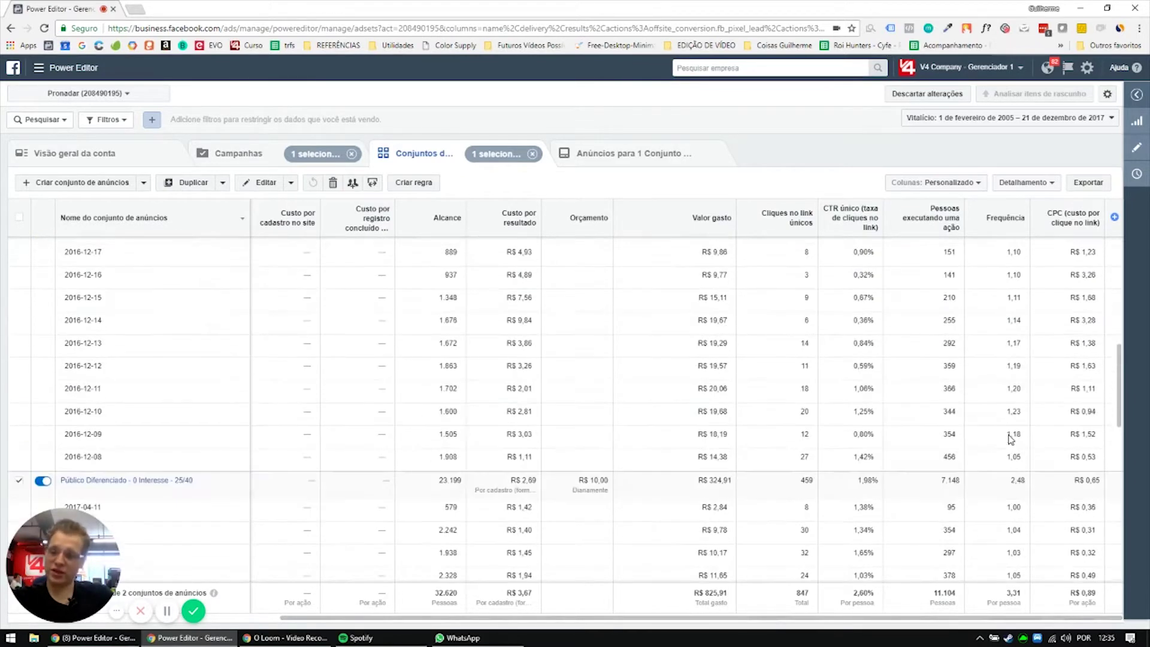
pyautogui.scroll(-2, 1024, 443)
pyautogui.scroll(5, 1005, 400)
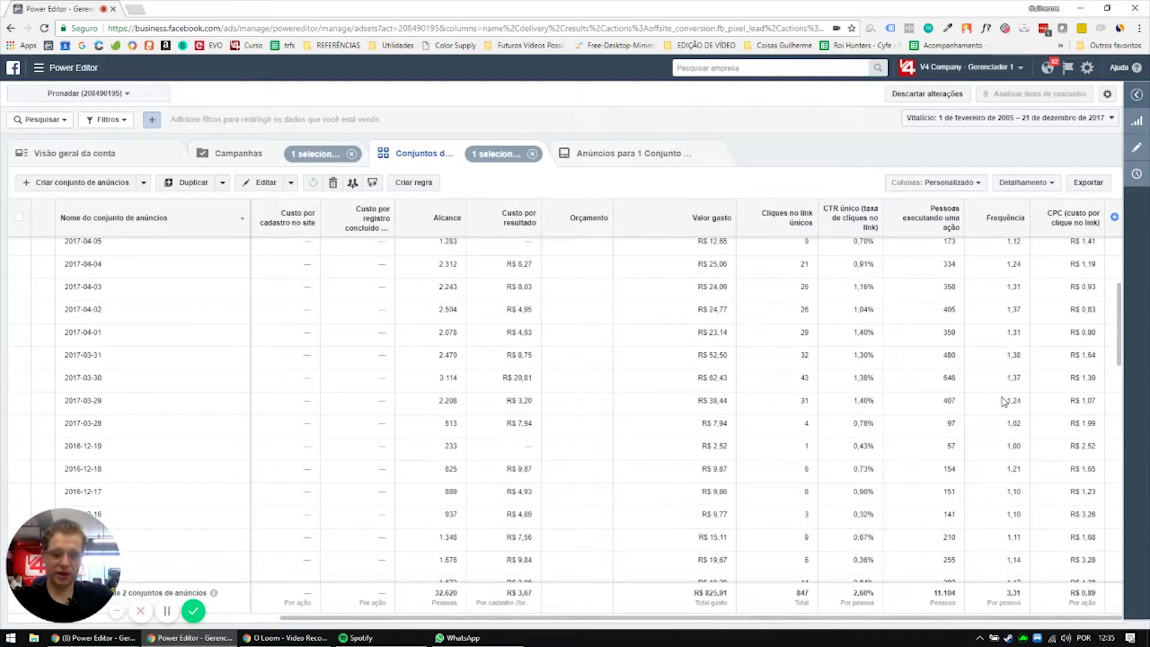
pyautogui.scroll(-5, 1006, 395)
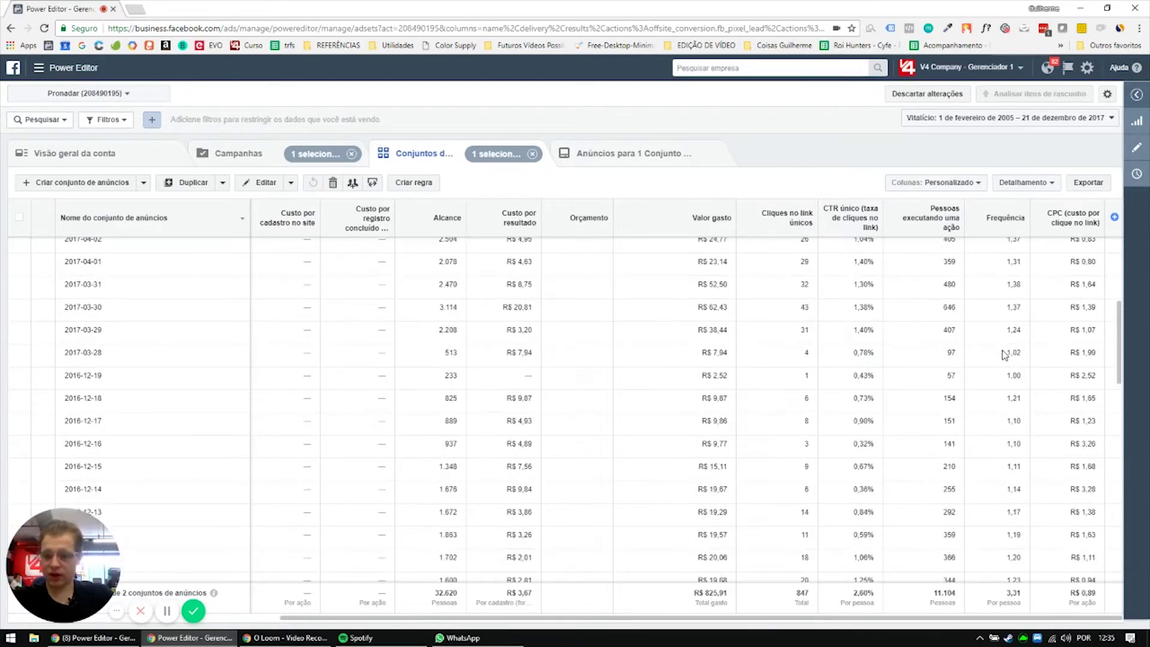
pyautogui.scroll(5, 1012, 386)
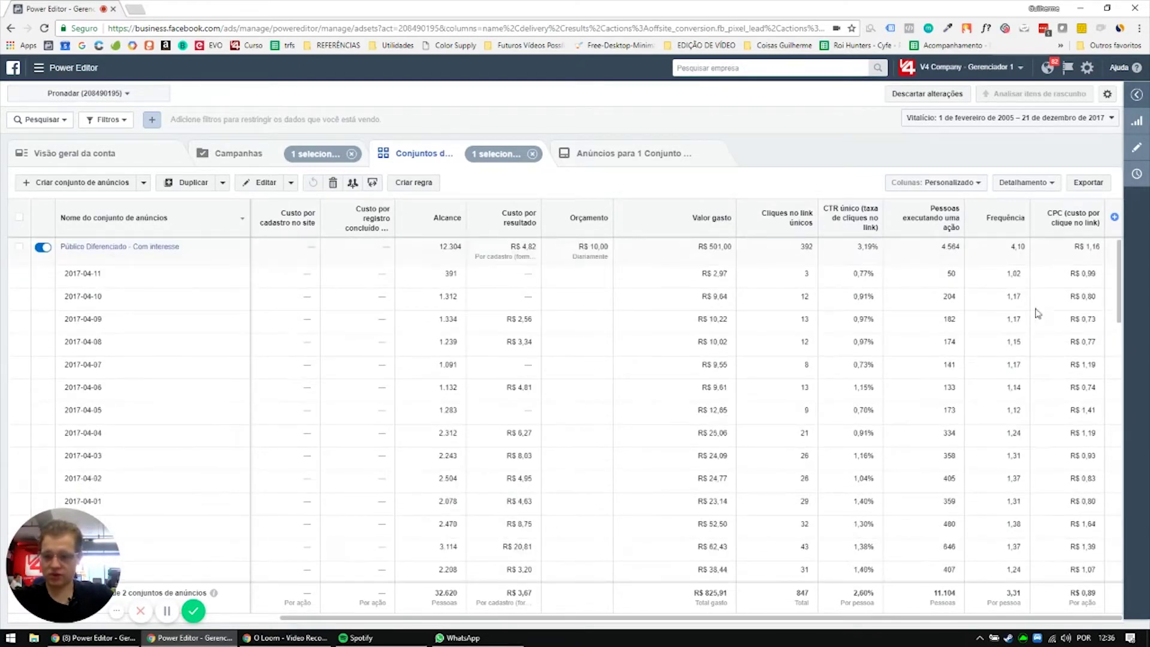
pyautogui.scroll(-3, 1031, 318)
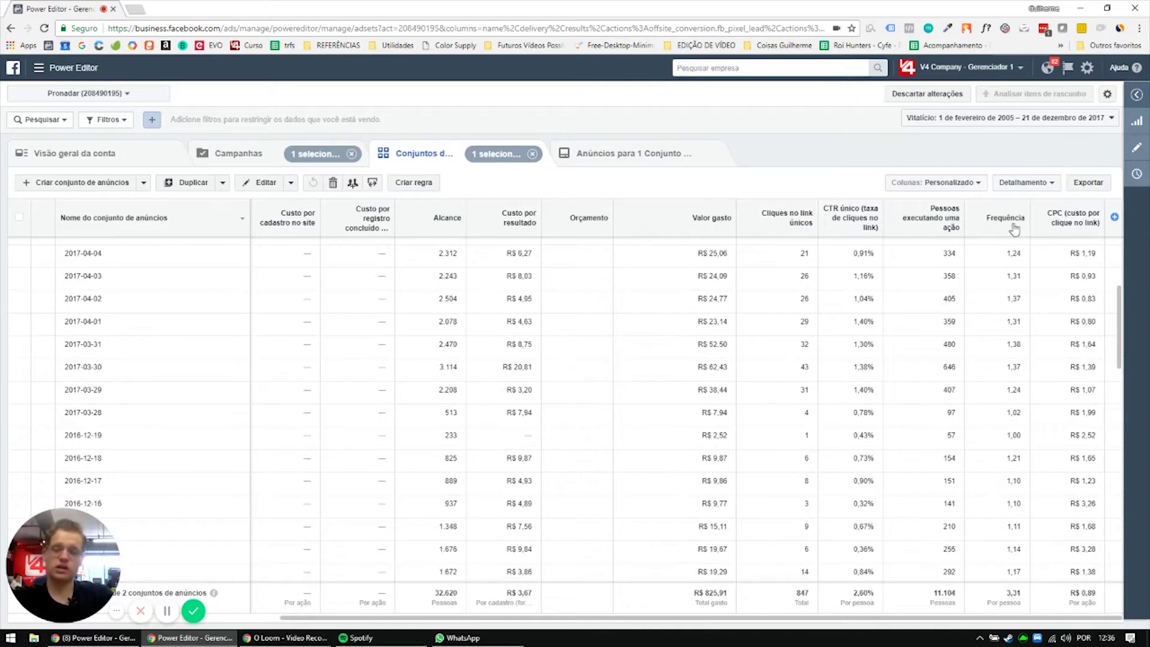
pyautogui.hscroll(-5, 712, 593)
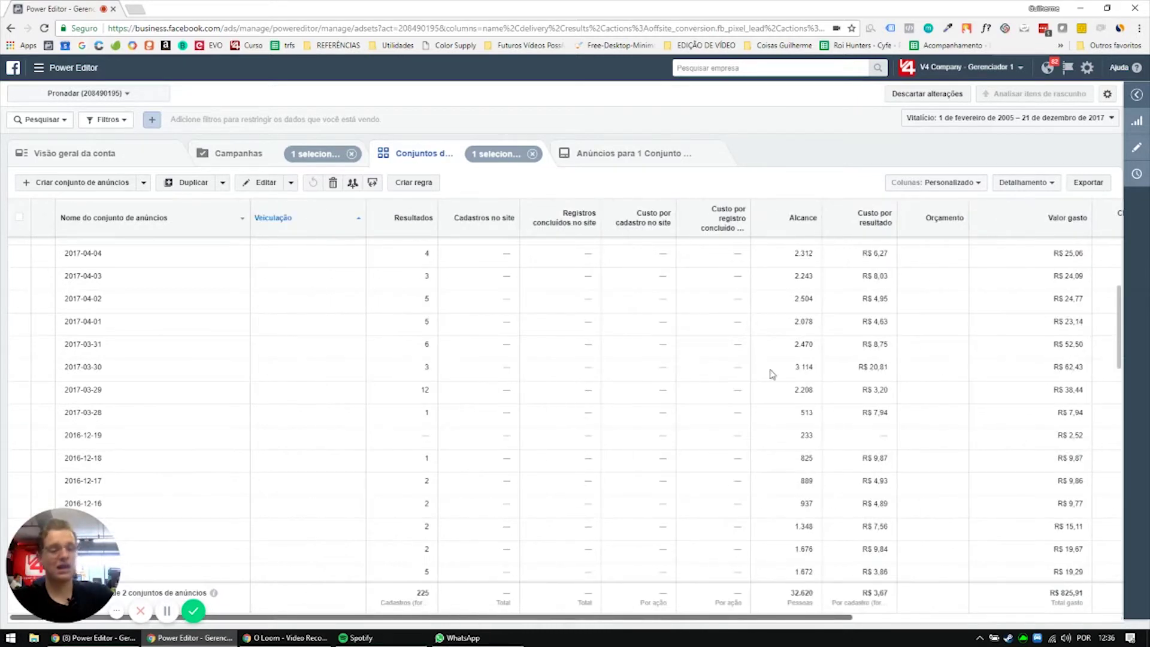
# - Add a delivery breakdown by age to the daily ad set results
pyautogui.click(1048, 180)
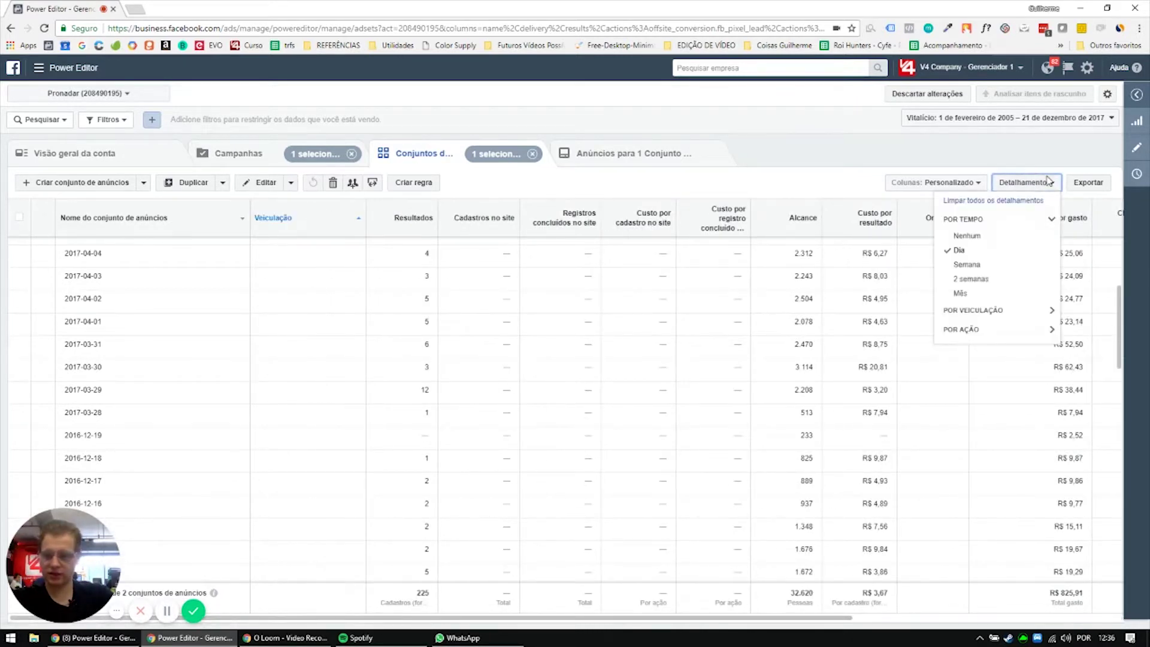
pyautogui.click(1014, 221)
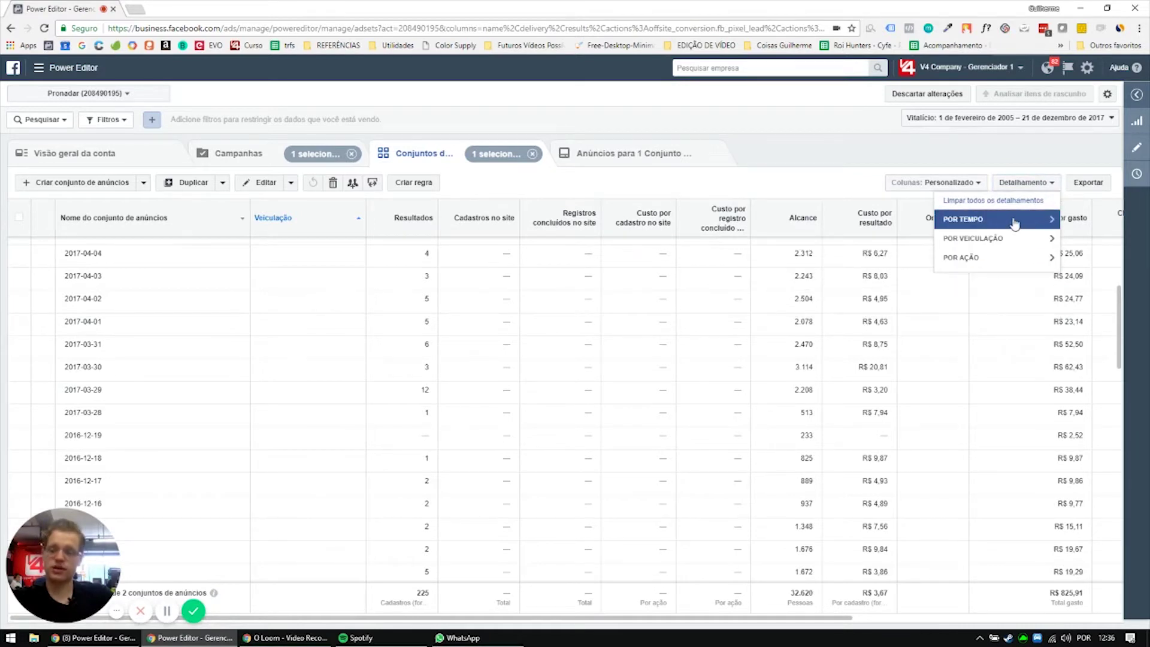
pyautogui.click(969, 241)
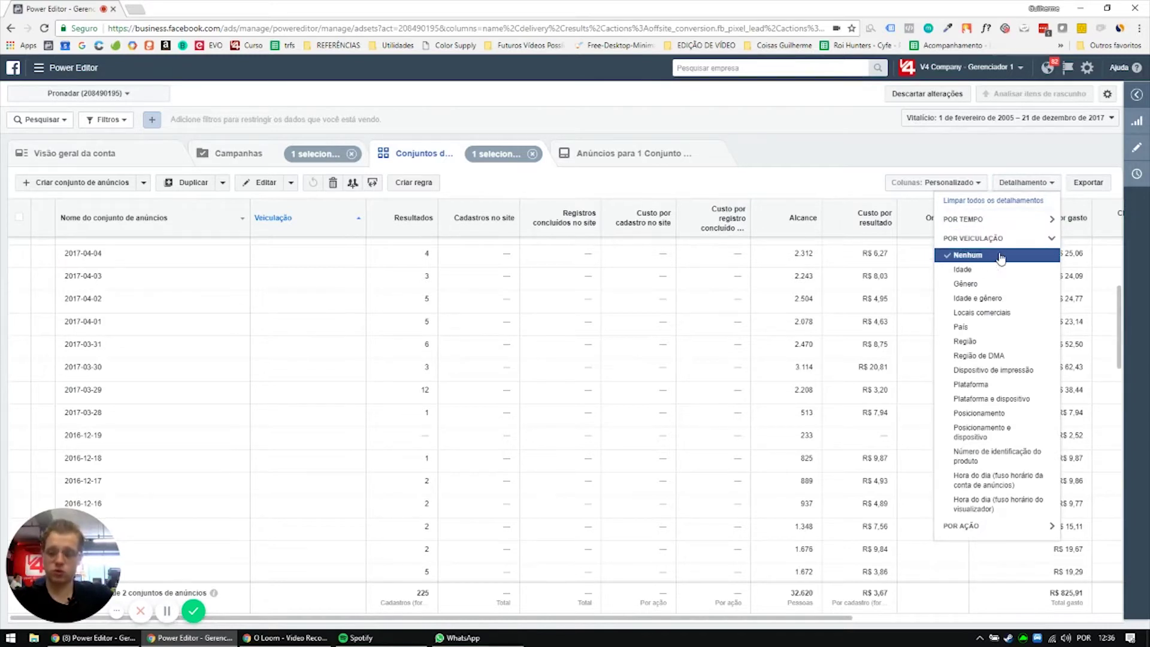
pyautogui.click(1030, 270)
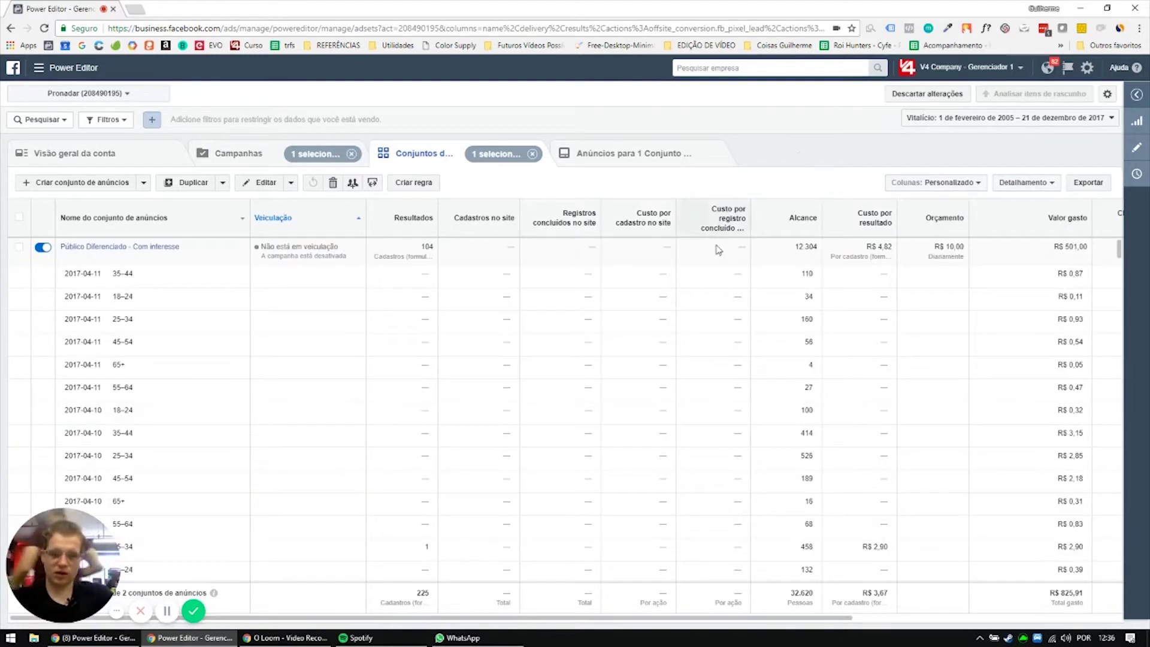
# - Check the age ranges and their reach for 2017-04-11 in the "Com interesse" ad set
pyautogui.moveTo(112, 274); pyautogui.dragTo(132, 274)
pyautogui.click(748, 286)
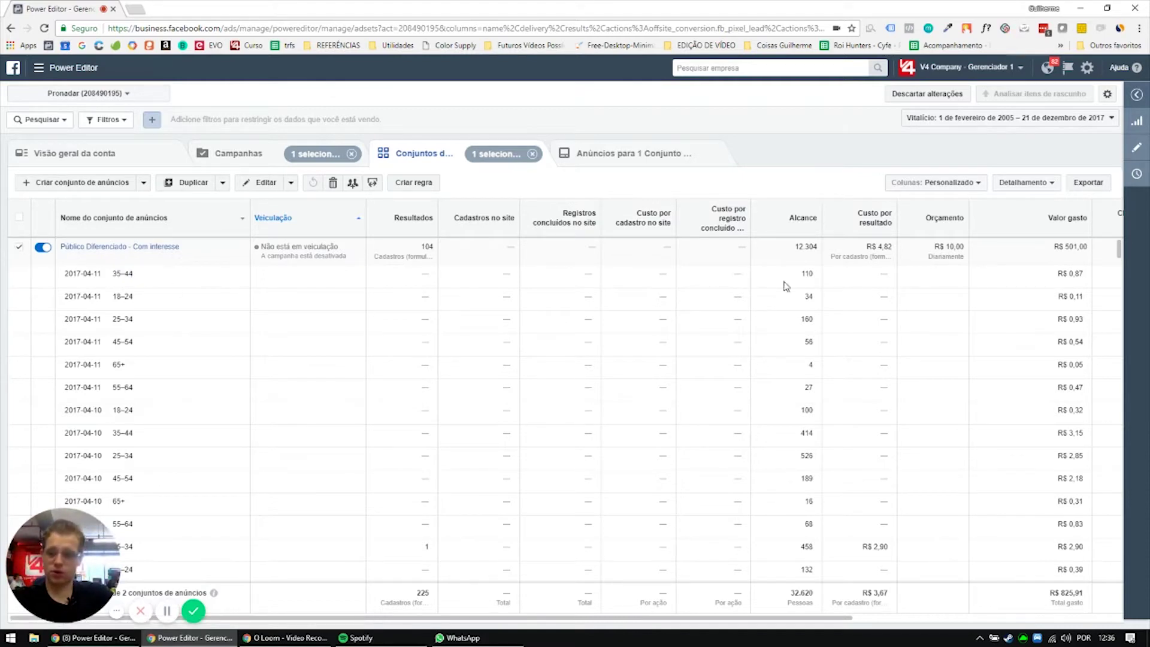
pyautogui.scroll(-2, 819, 304)
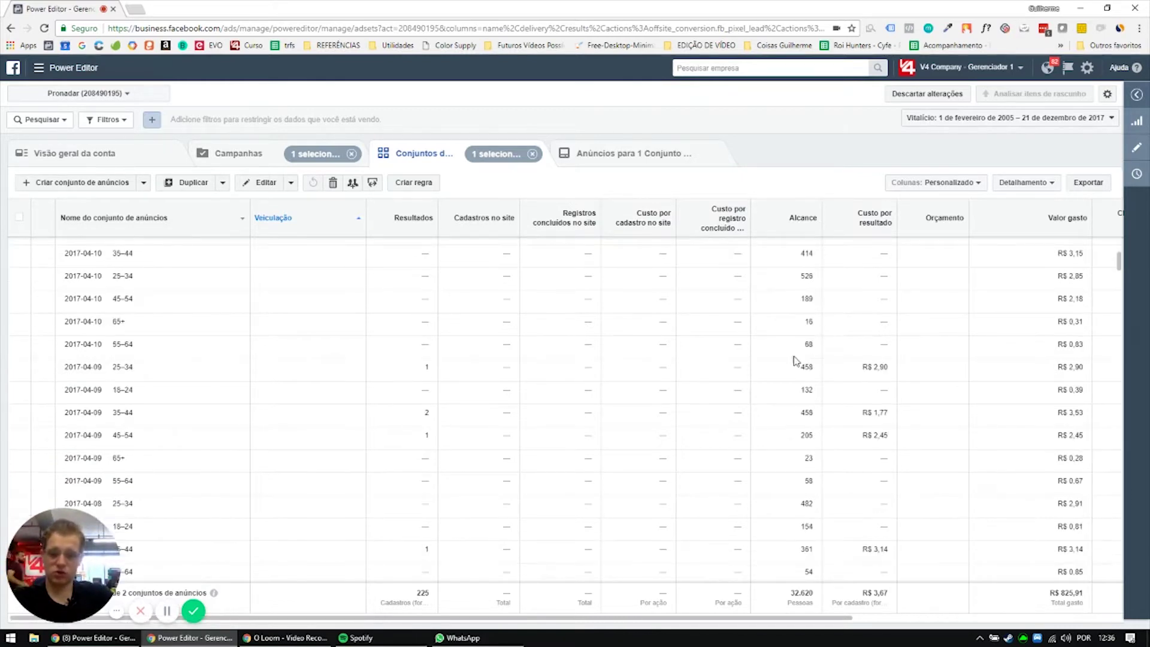
pyautogui.scroll(2, 569, 386)
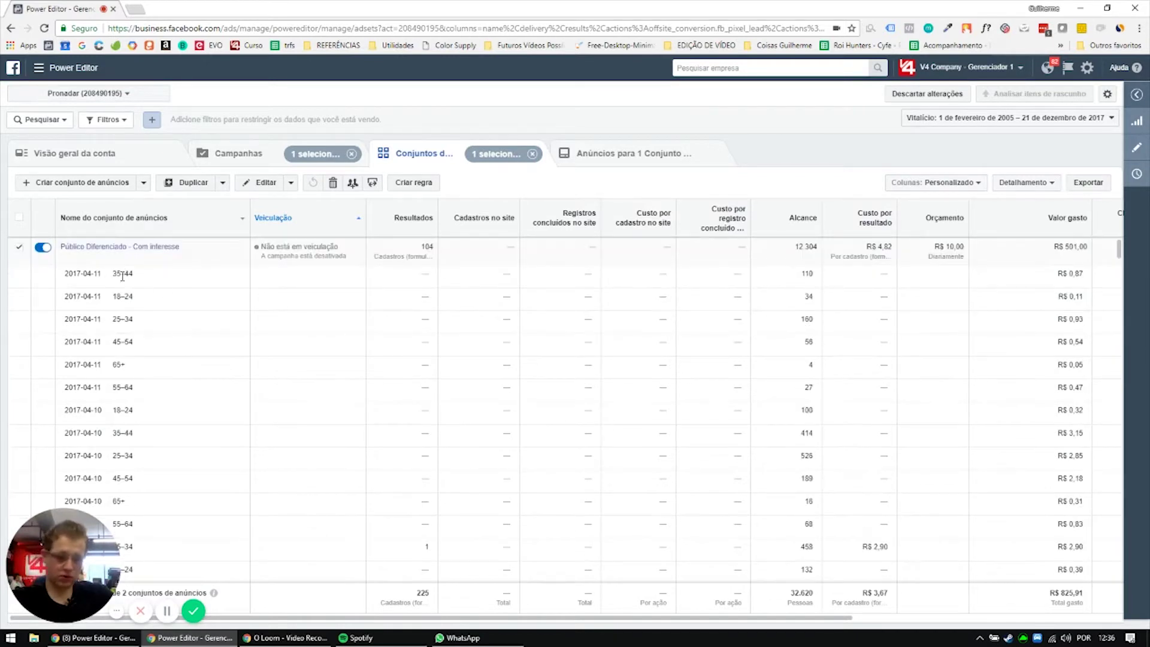
pyautogui.moveTo(127, 294); pyautogui.dragTo(64, 296)
pyautogui.click(114, 300)
pyautogui.click(124, 317)
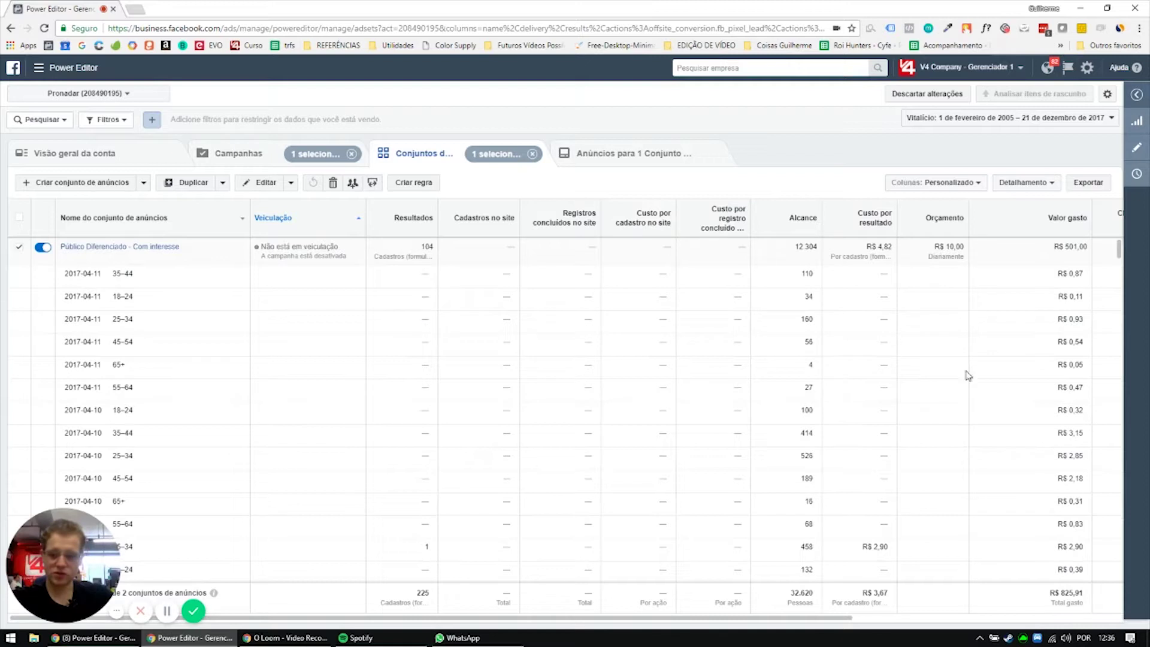
# - Examine the results and cost per result by age range for each day of early April 2017 in the "Com interesse" ad set
pyautogui.scroll(-3, 698, 283)
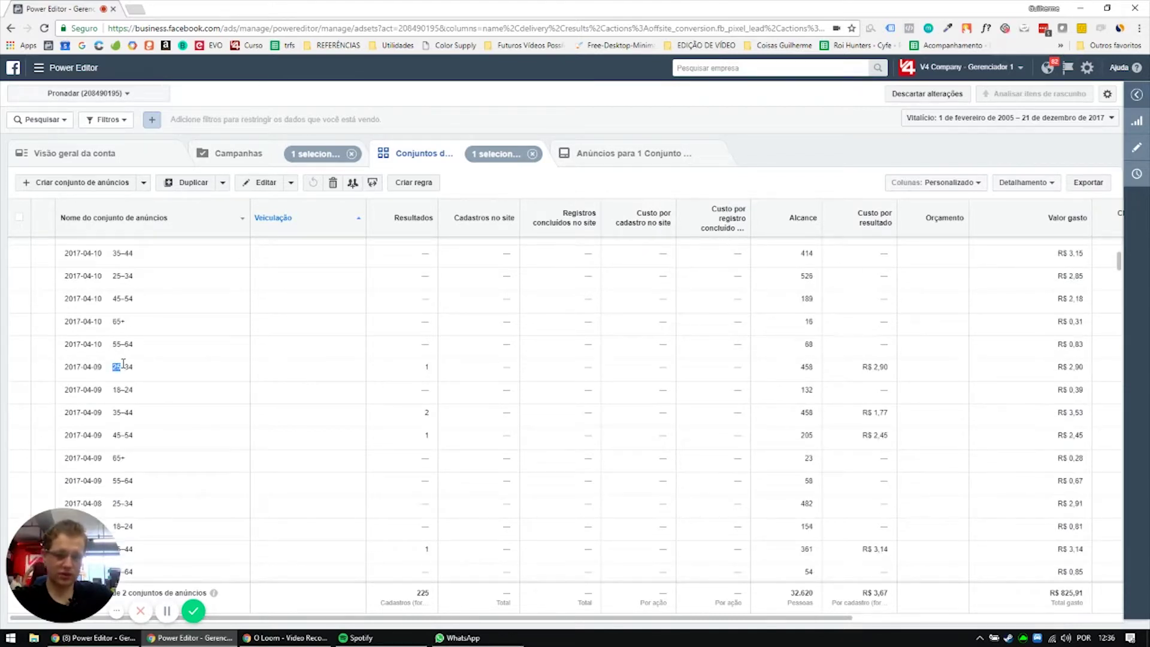
pyautogui.scroll(-3, 699, 395)
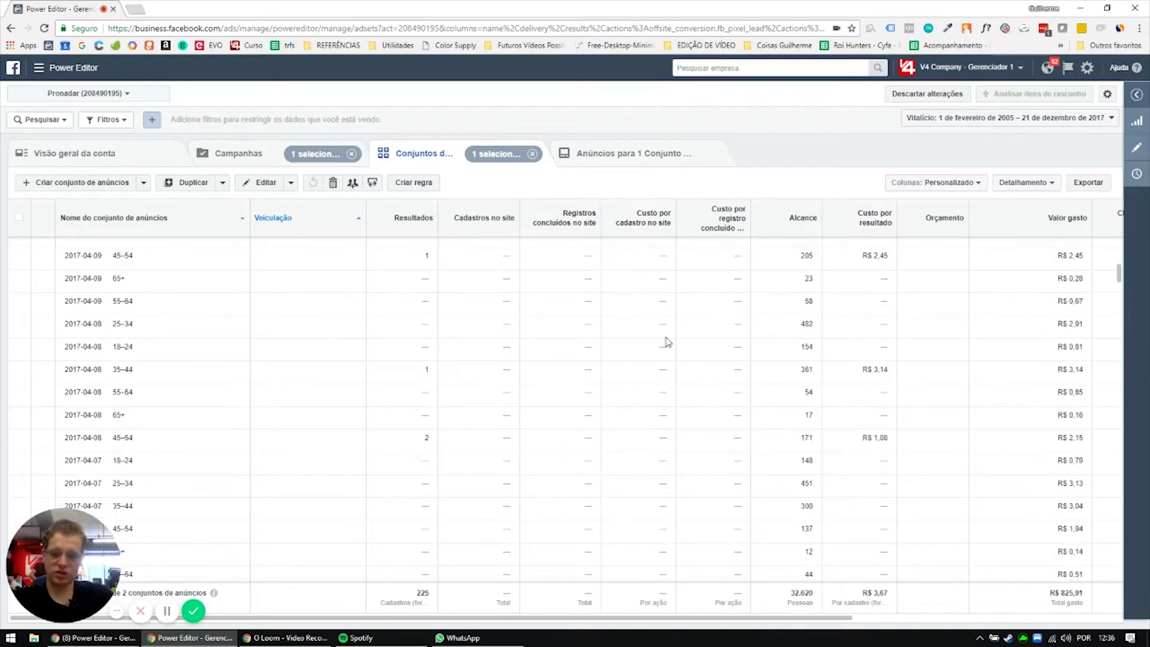
pyautogui.scroll(-8, 419, 360)
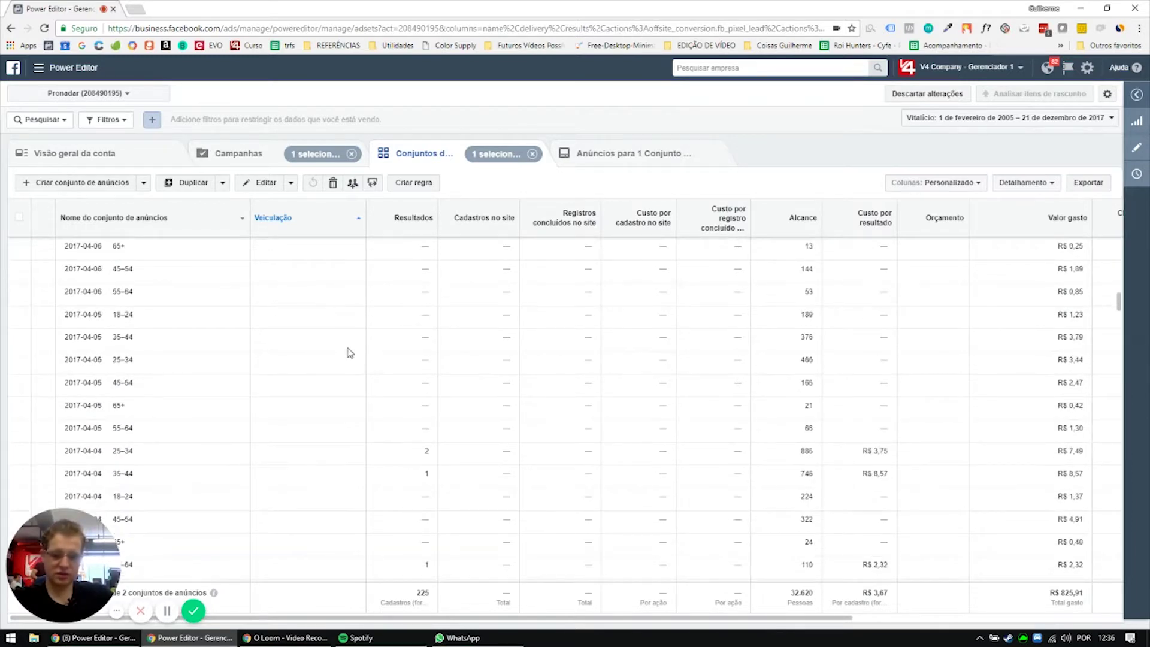
pyautogui.moveTo(386, 409); pyautogui.dragTo(384, 404)
pyautogui.click(384, 404)
pyautogui.doubleClick(424, 392)
pyautogui.moveTo(83, 391); pyautogui.dragTo(152, 389)
pyautogui.click(274, 373)
pyautogui.scroll(-7, 480, 367)
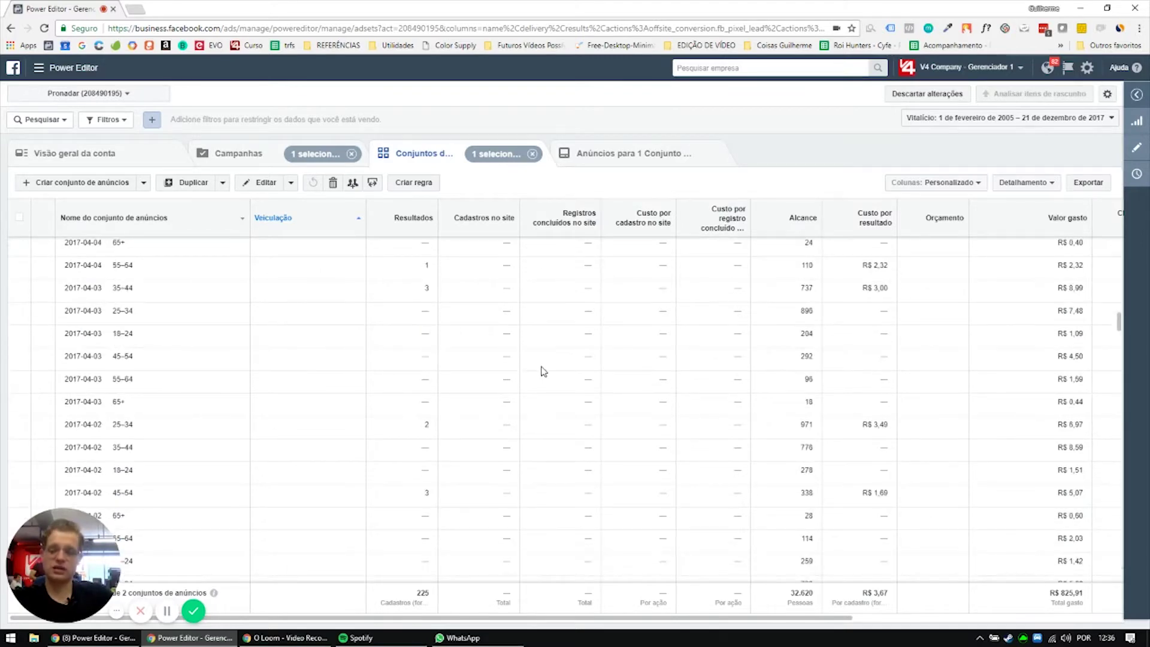
# - Clear all breakdowns and break down the ad set results by age only
pyautogui.scroll(20, 547, 372)
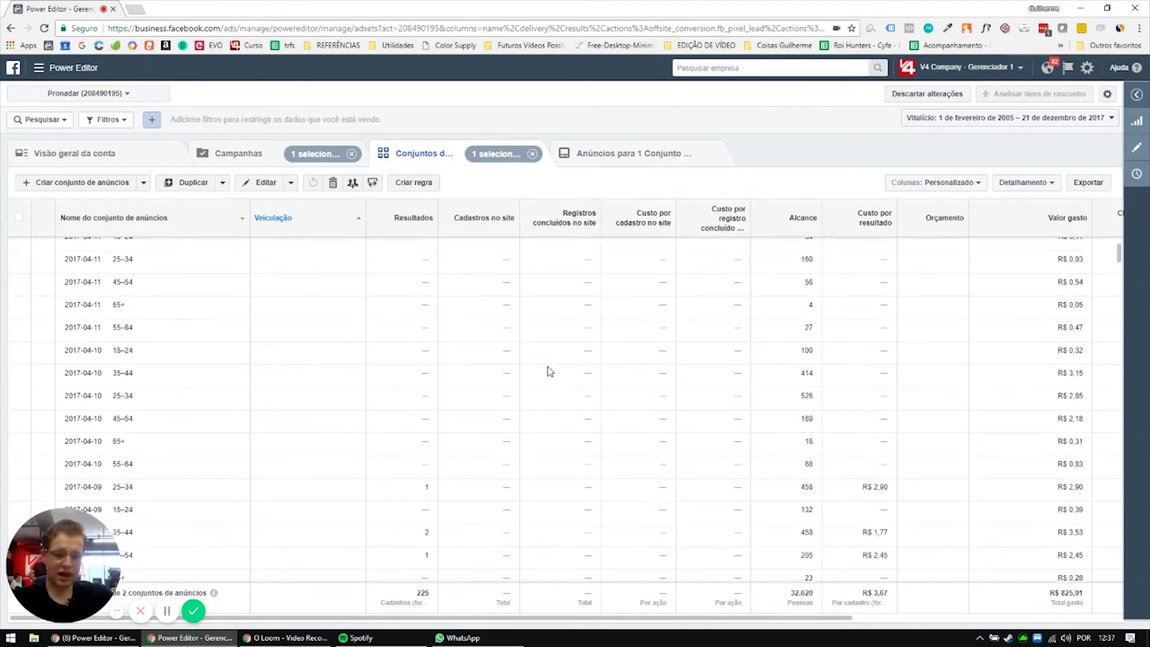
pyautogui.click(1024, 188)
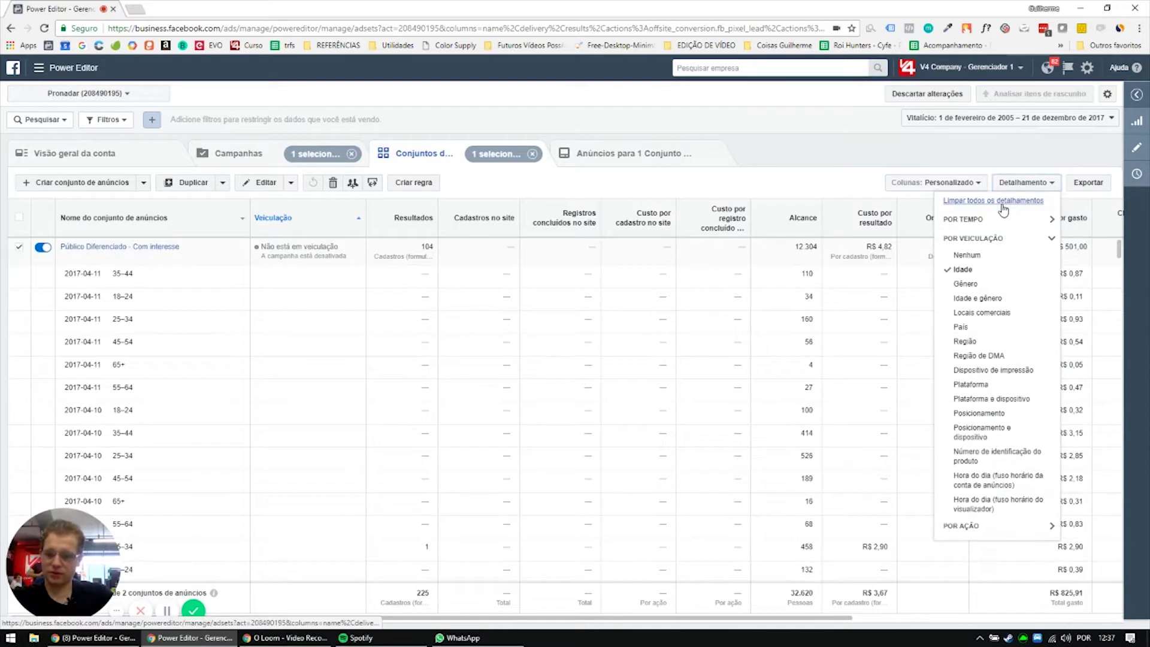
pyautogui.click(1002, 208)
pyautogui.click(1008, 158)
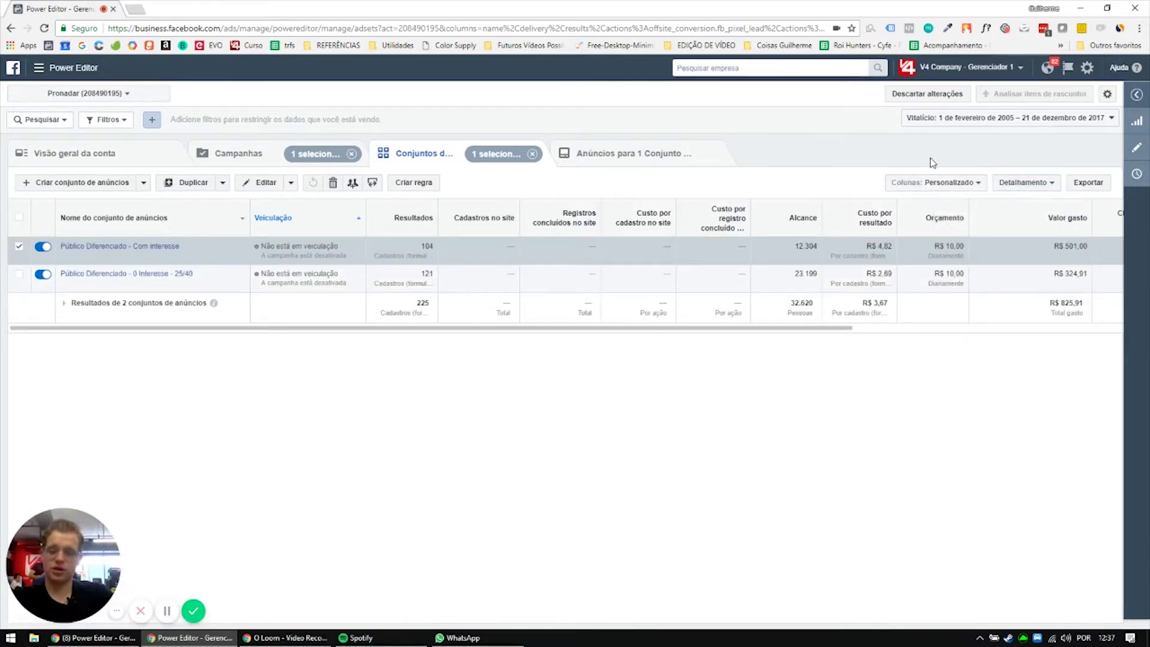
pyautogui.click(1038, 190)
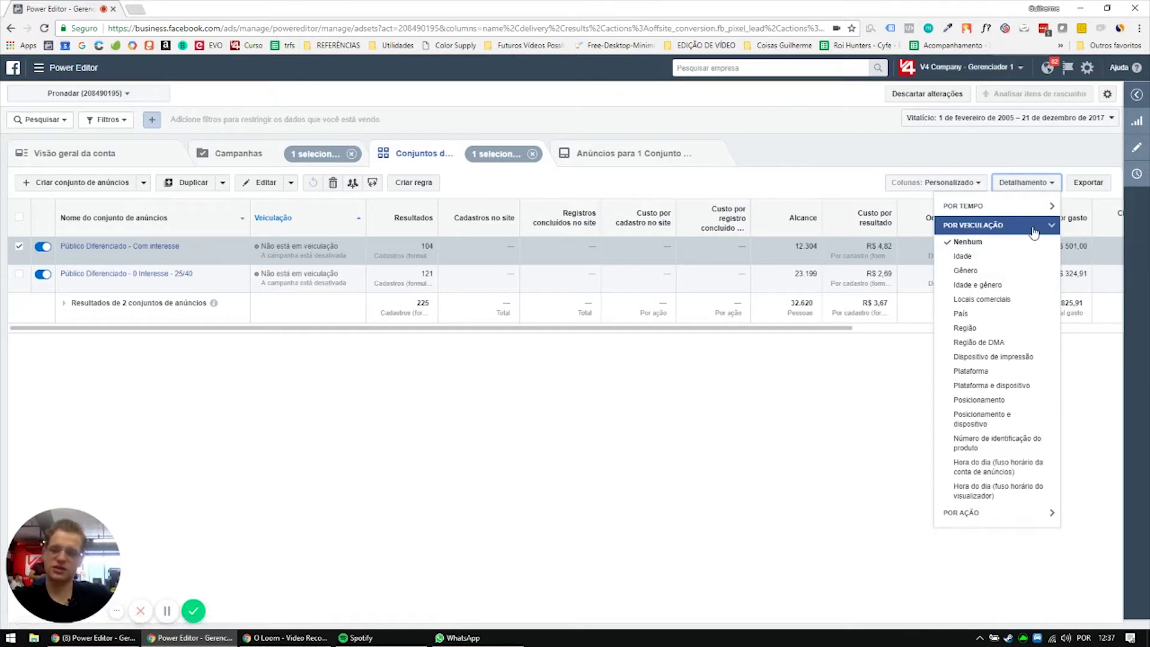
pyautogui.click(967, 256)
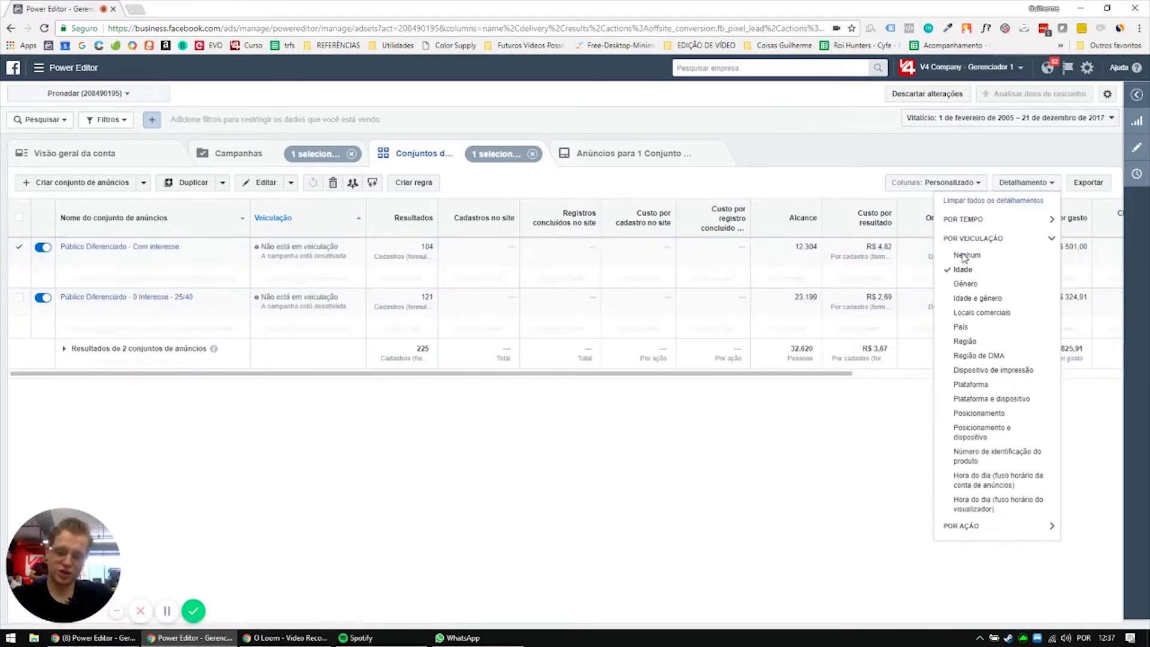
pyautogui.click(751, 149)
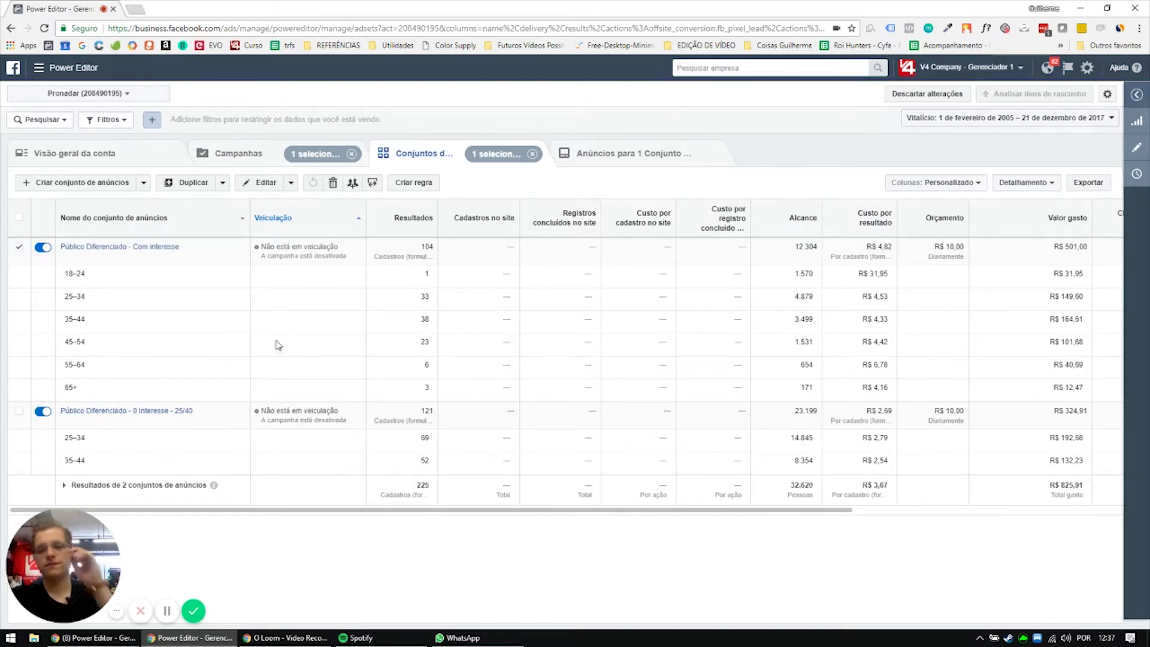
# - Check the results and cost per result of the 18–24 age range in the "Com interesse" ad set
pyautogui.moveTo(66, 277); pyautogui.dragTo(87, 282)
pyautogui.moveTo(857, 274); pyautogui.dragTo(881, 277)
pyautogui.click(412, 279)
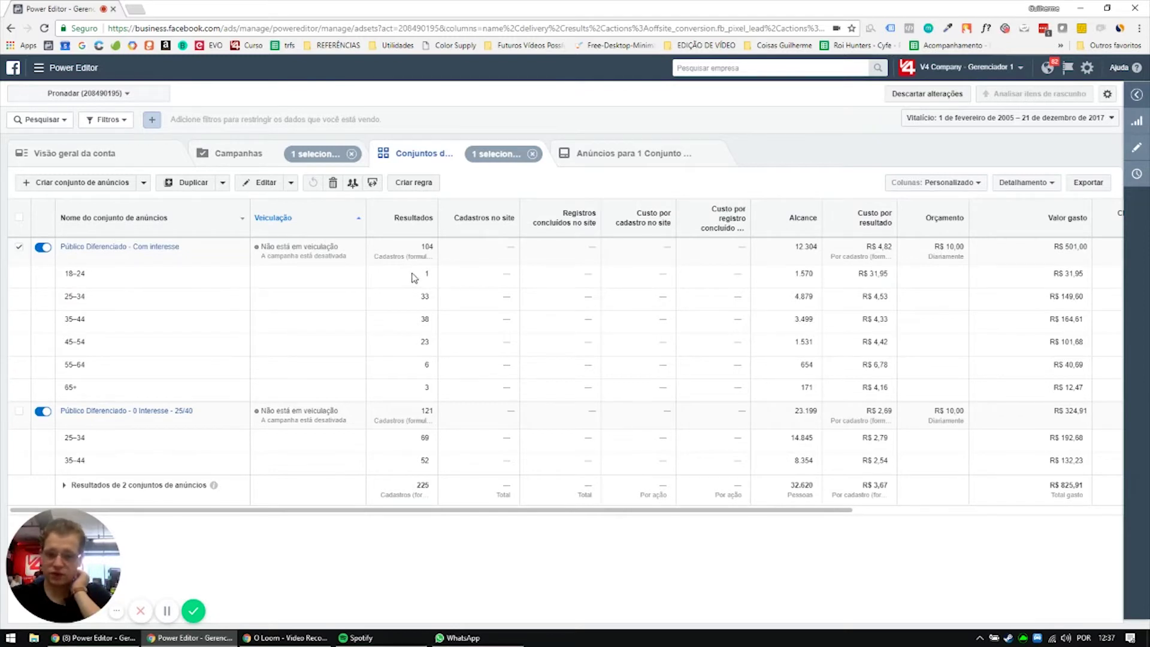
pyautogui.moveTo(855, 279); pyautogui.dragTo(897, 276)
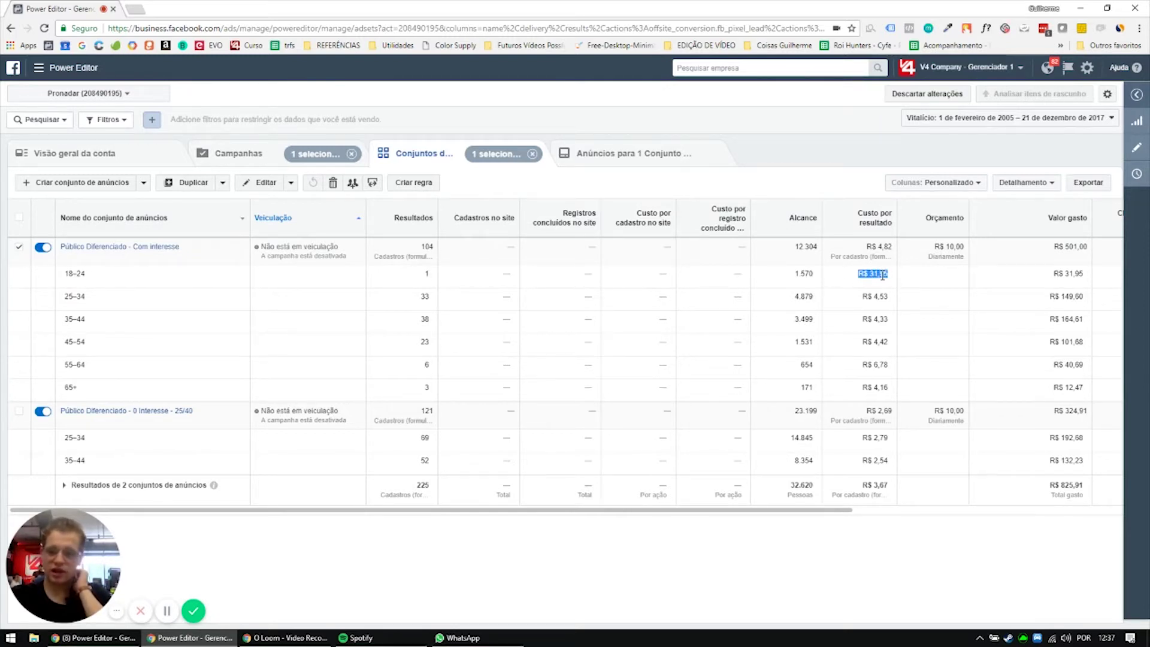
pyautogui.click(881, 276)
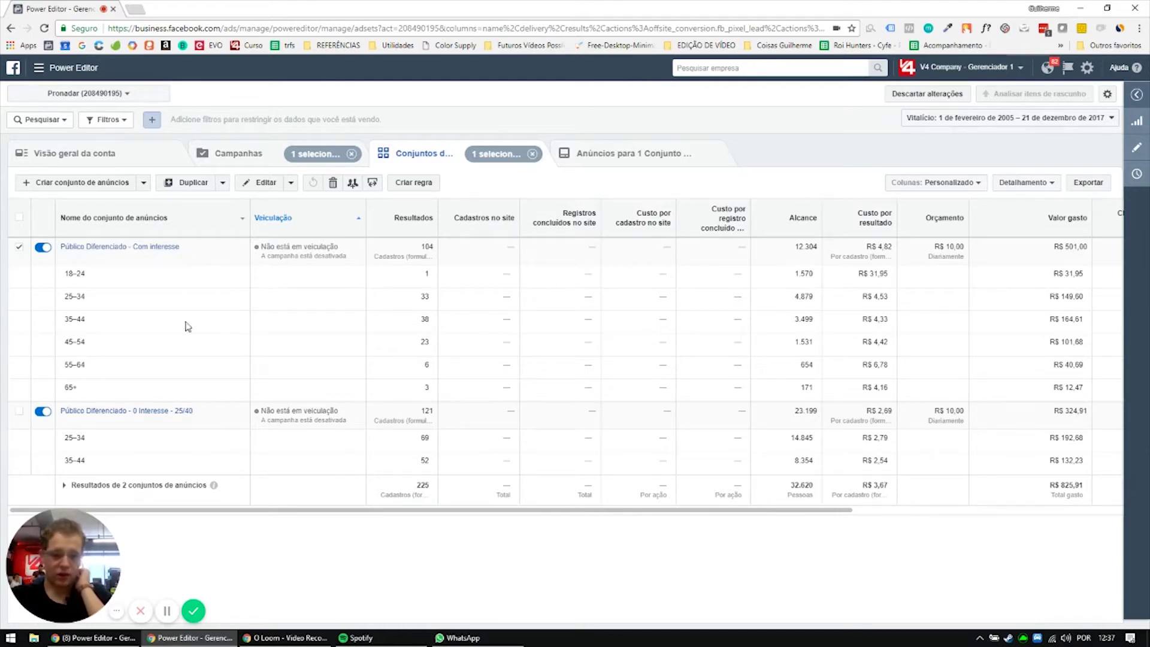
# - Review the age ranges from 25–34 upward in the "Com interesse" ad set, checking the cost per result for 65+
pyautogui.moveTo(64, 305); pyautogui.dragTo(77, 306)
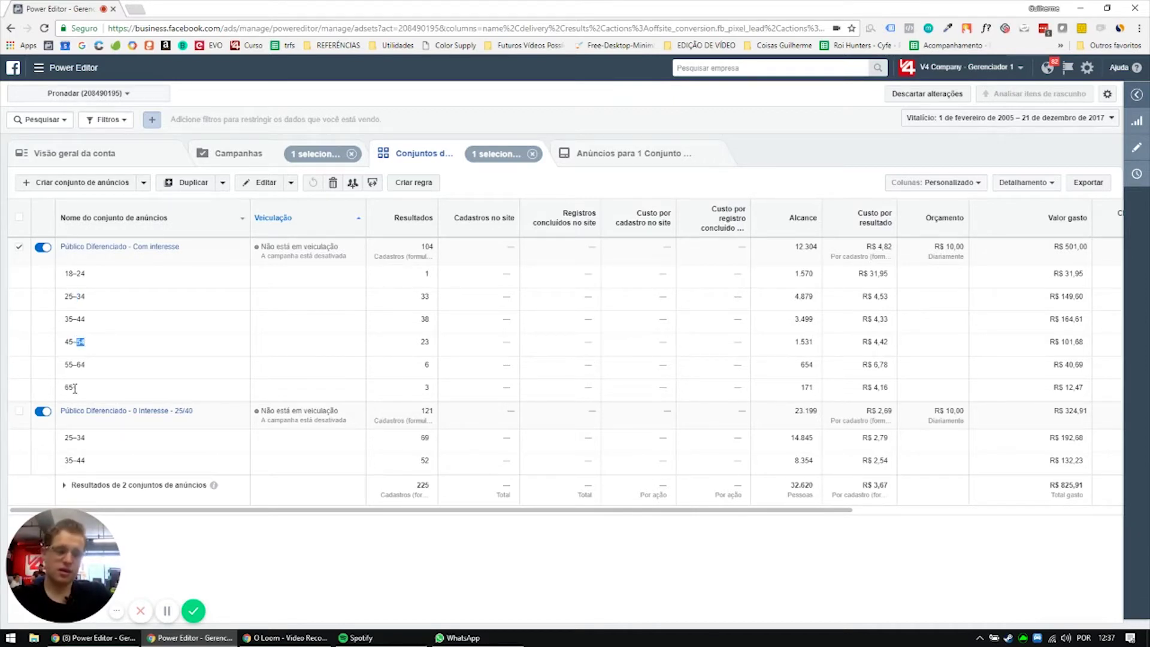
pyautogui.moveTo(64, 388); pyautogui.dragTo(68, 390)
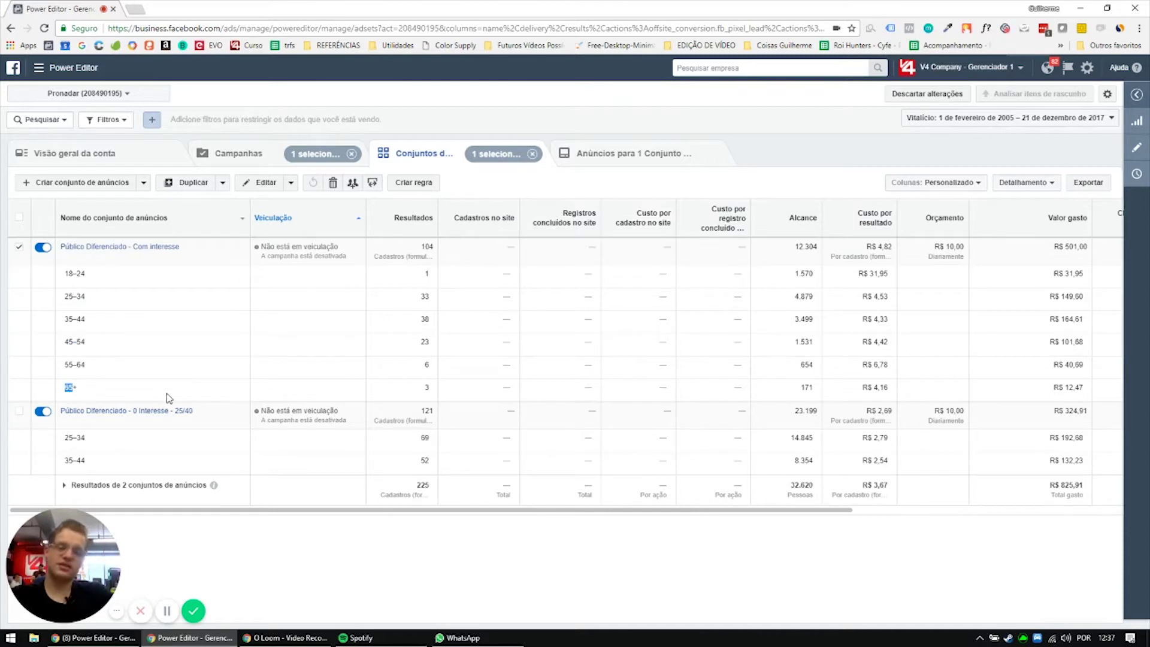
pyautogui.moveTo(868, 388); pyautogui.dragTo(889, 390)
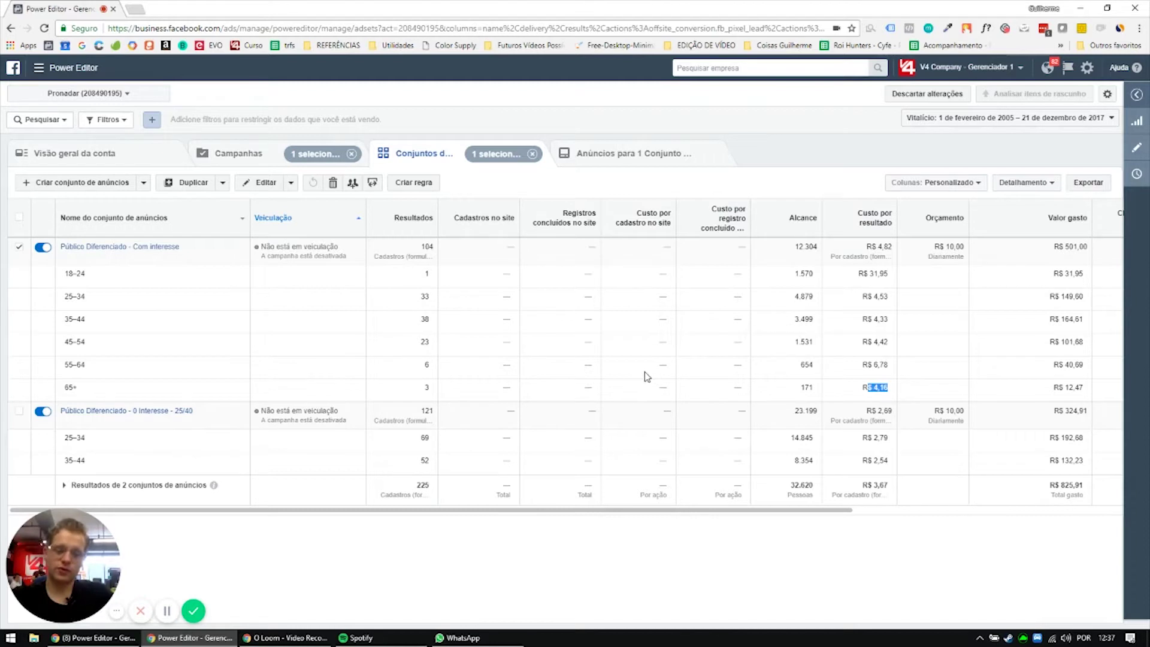
# - Add a daily breakdown to the age breakdown and review the day-by-day results of the "0 Interesse - 25/40" ad set
pyautogui.click(861, 467)
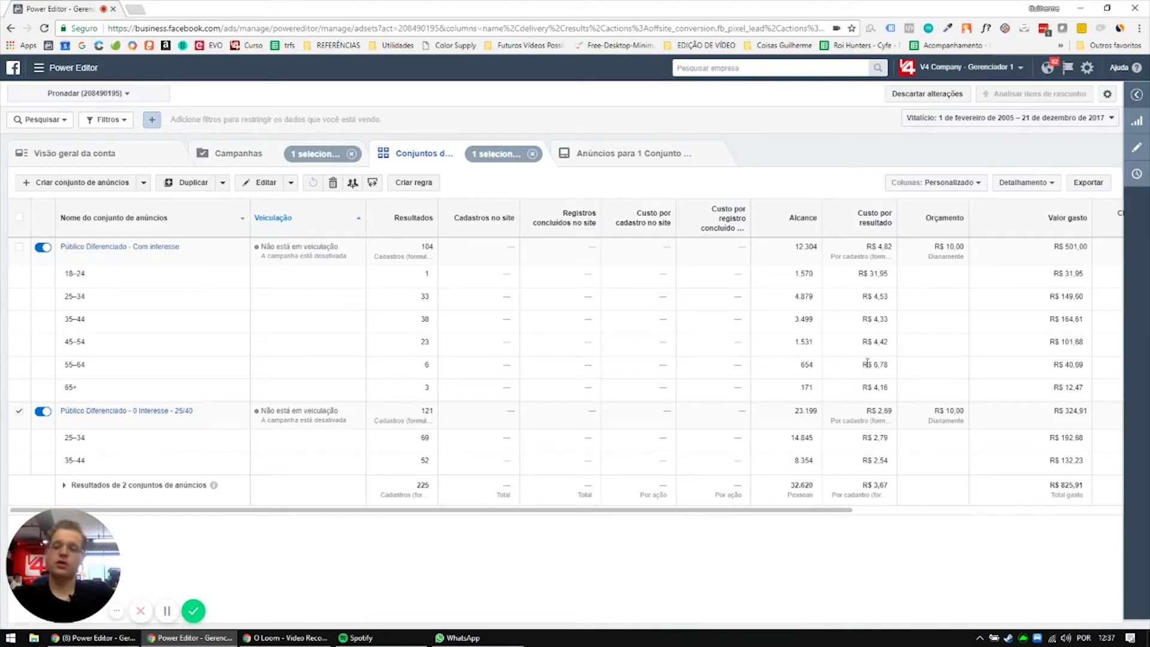
pyautogui.click(1030, 187)
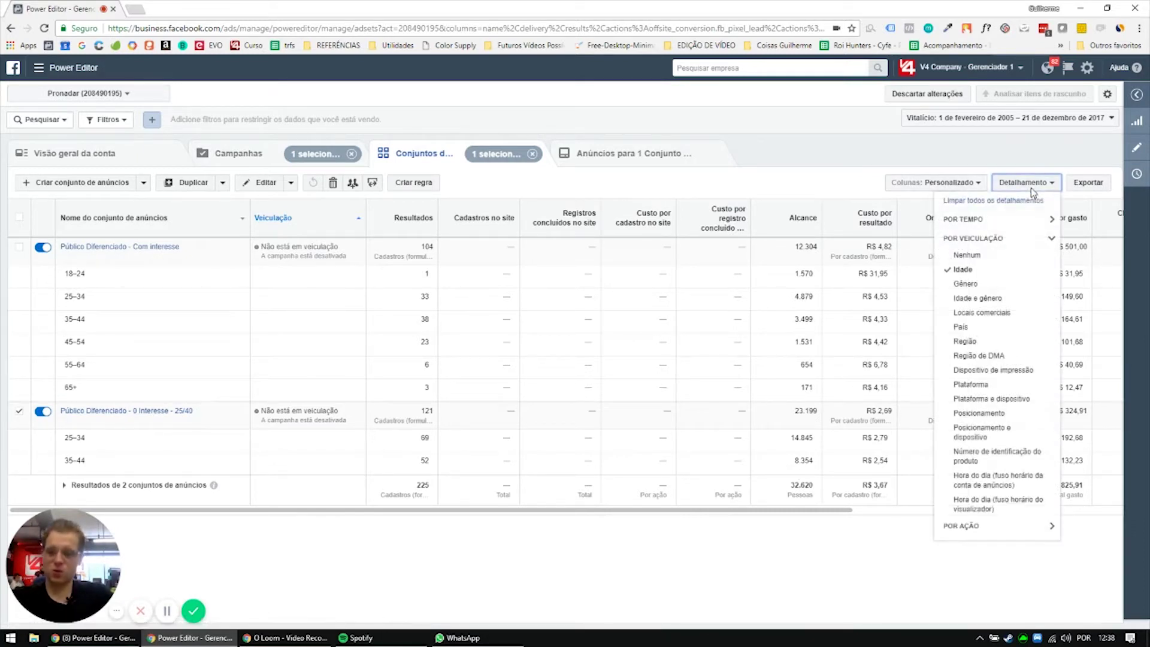
pyautogui.click(965, 219)
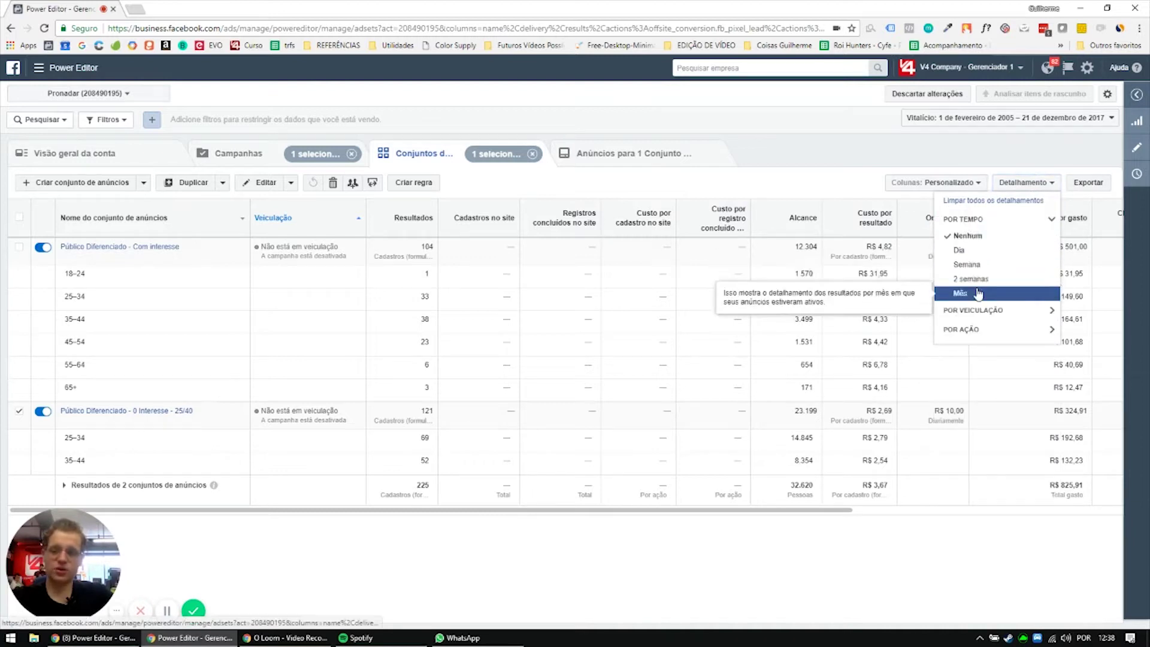
pyautogui.click(977, 250)
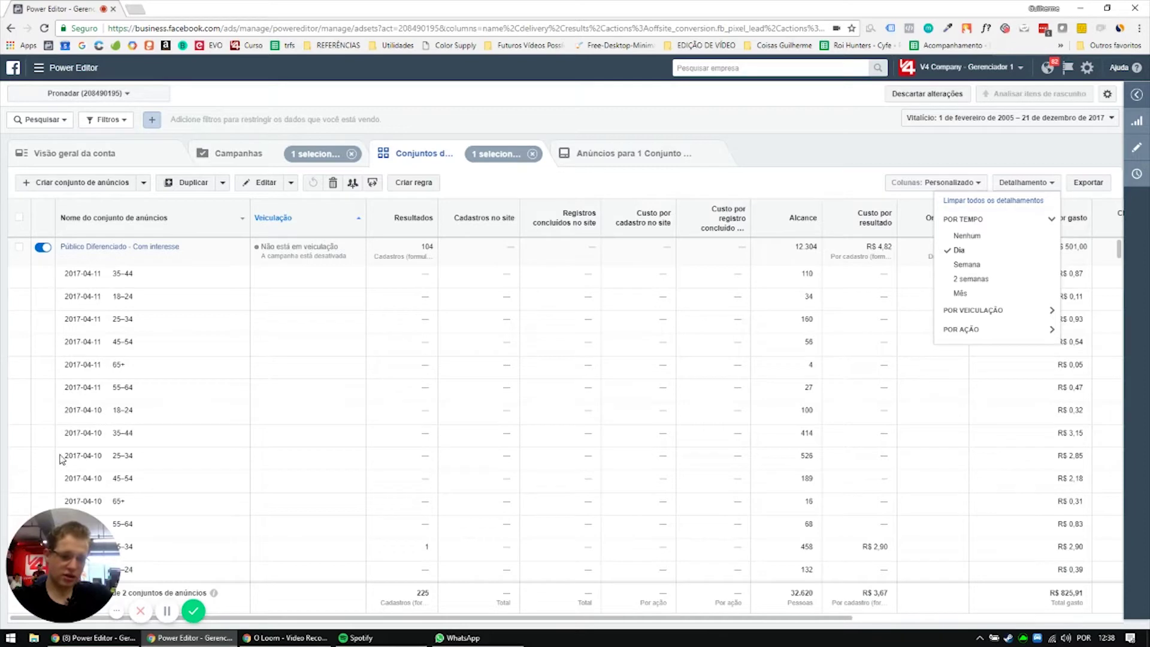
pyautogui.scroll(-20, 182, 341)
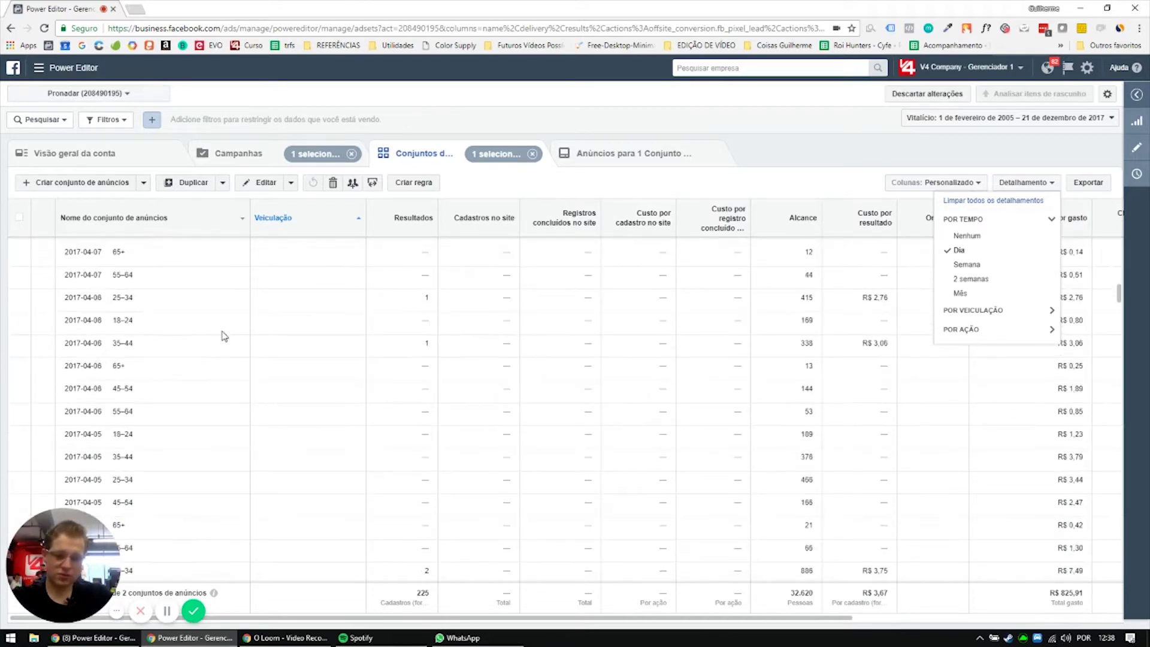
pyautogui.scroll(-10, 206, 355)
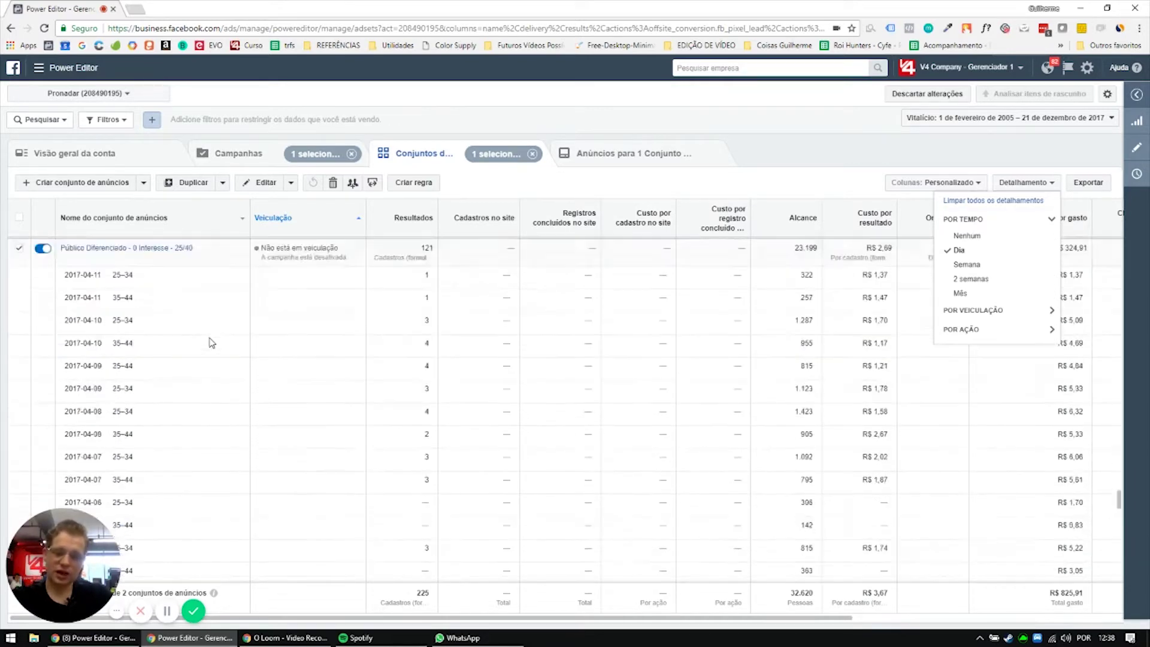
# - Clear all breakdowns and break down both ad sets' results by platform
pyautogui.click(985, 201)
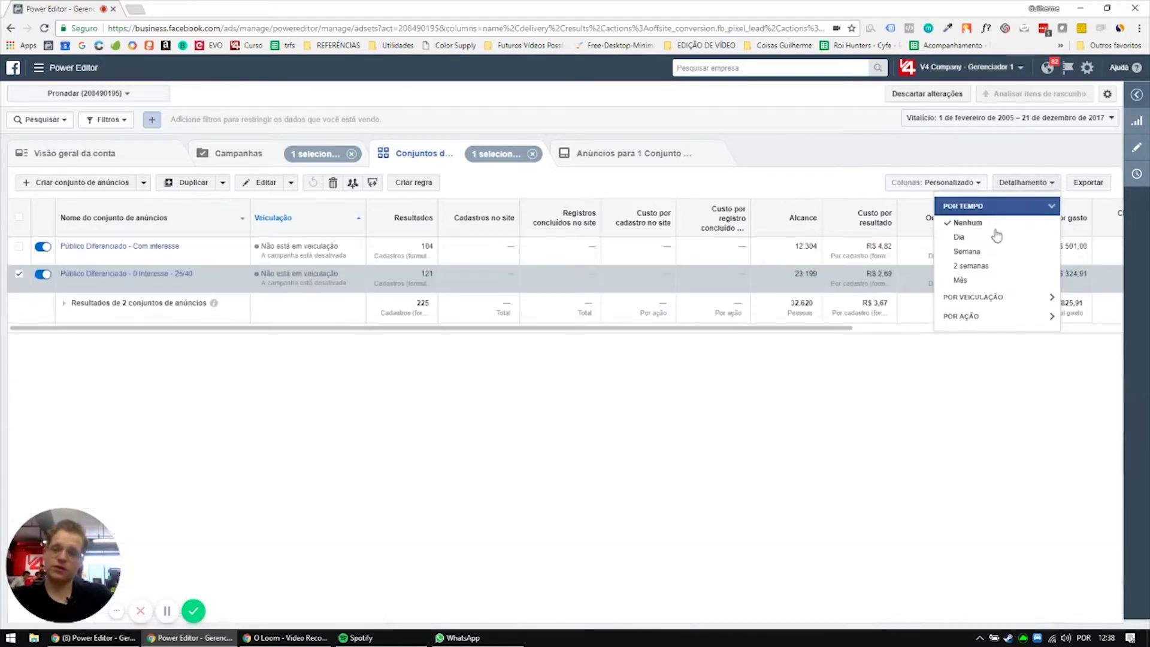
pyautogui.click(998, 296)
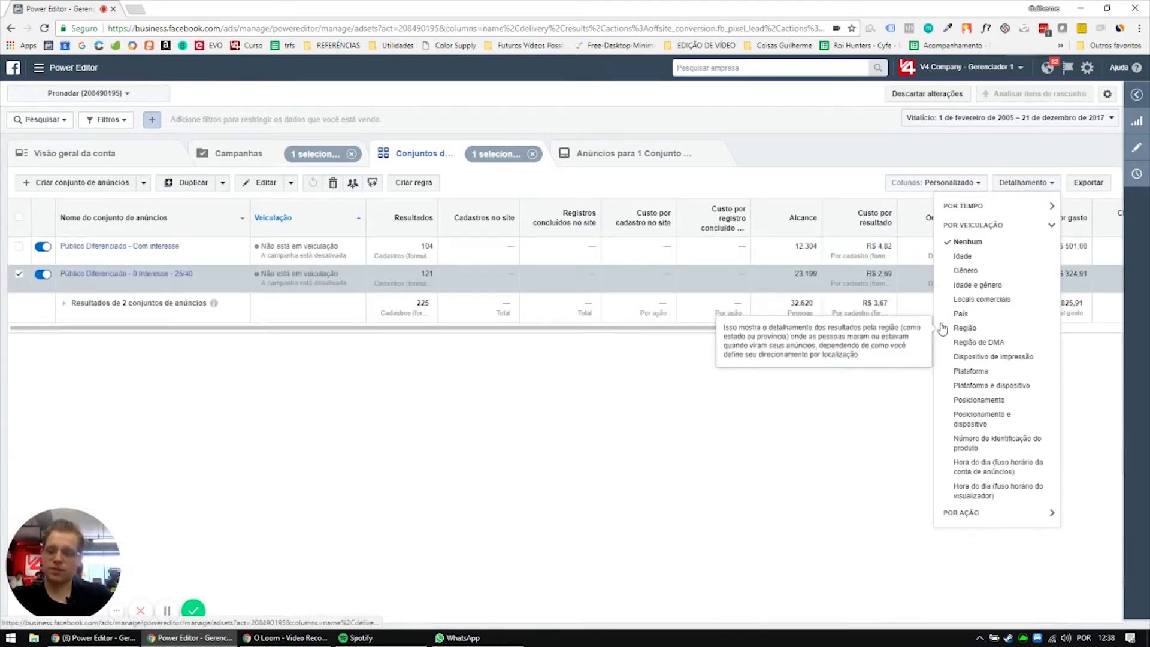
pyautogui.click(1016, 376)
pyautogui.click(462, 457)
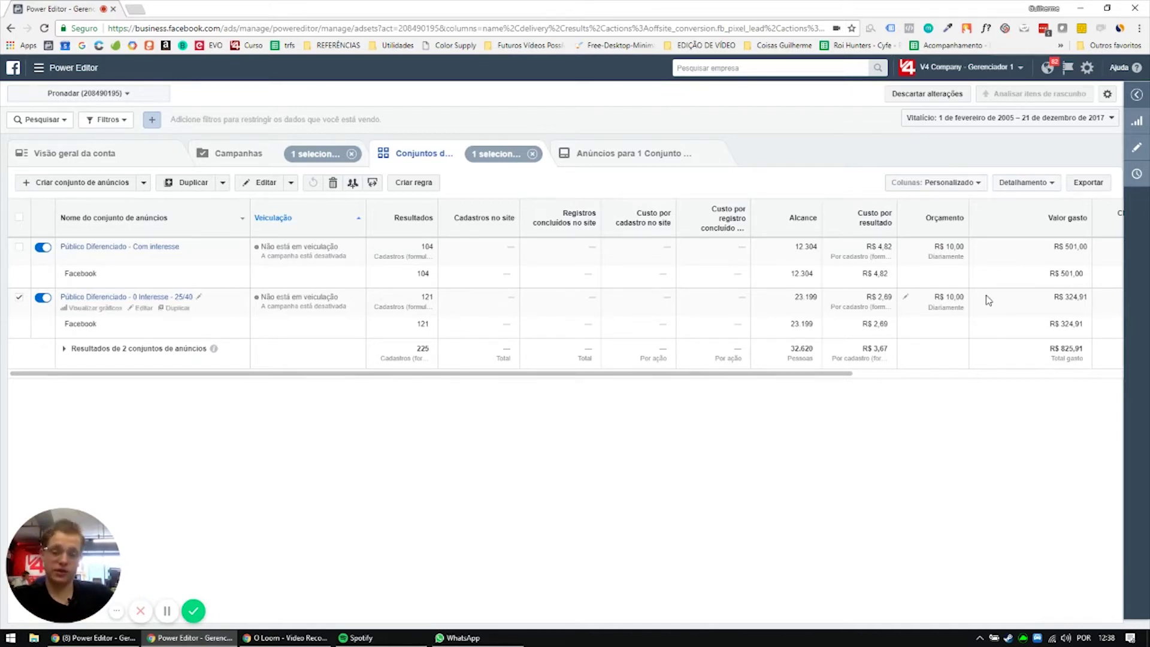
# - Clear the platform breakdown and break down both ad sets' results by placement
pyautogui.click(1047, 182)
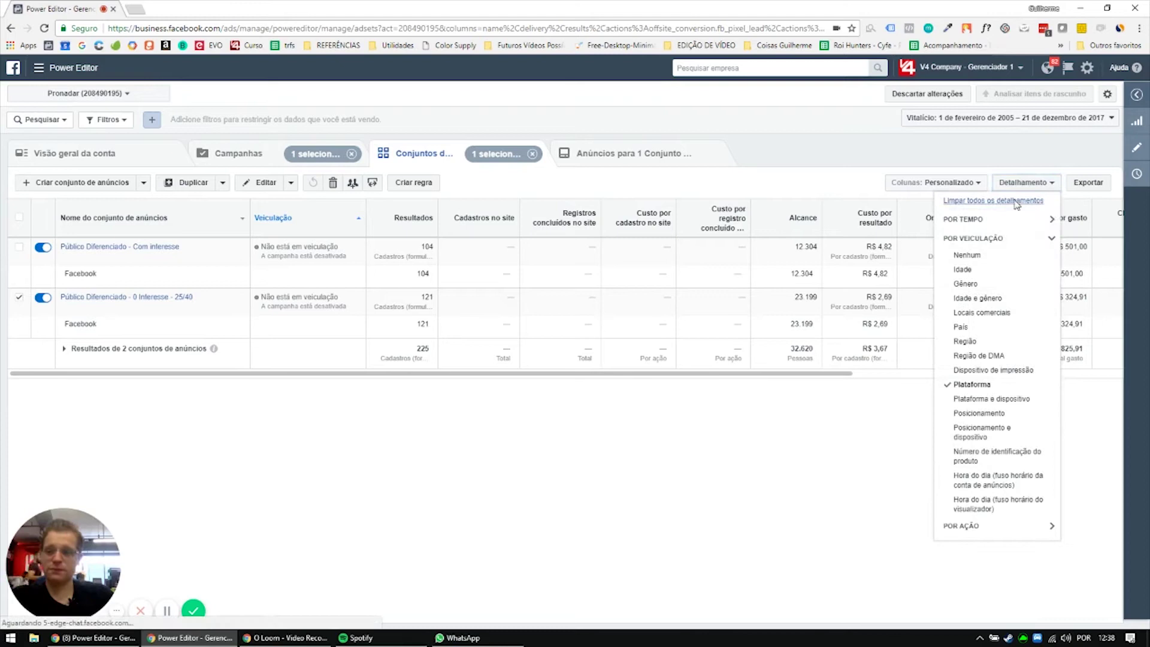
pyautogui.click(1018, 201)
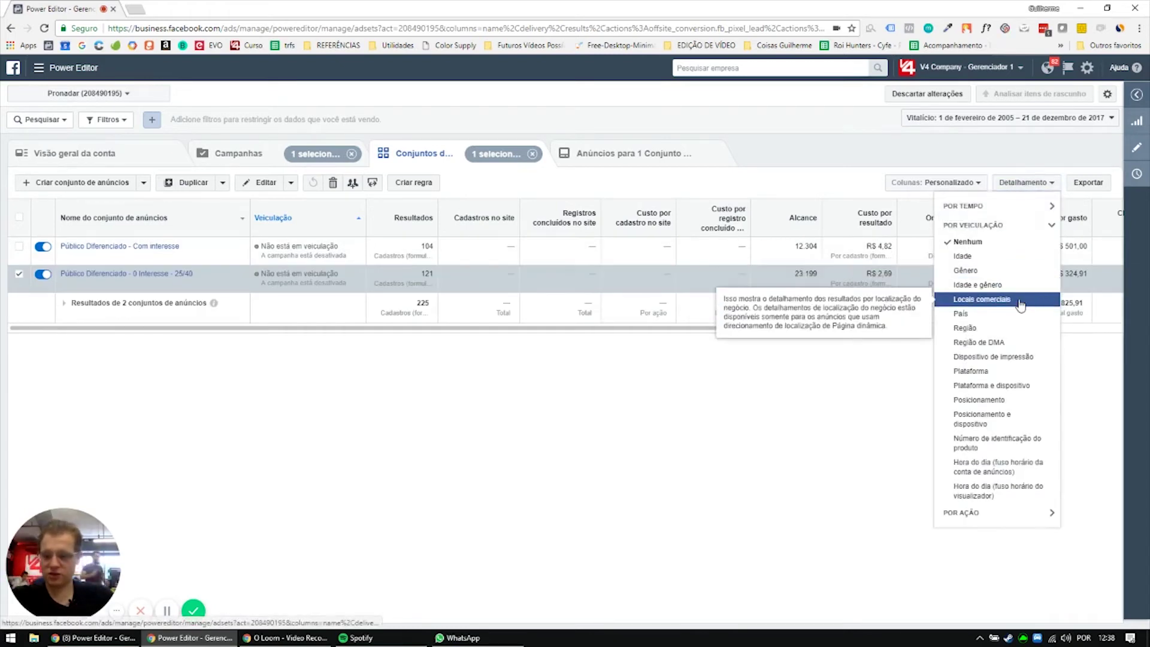
pyautogui.click(999, 400)
pyautogui.click(453, 431)
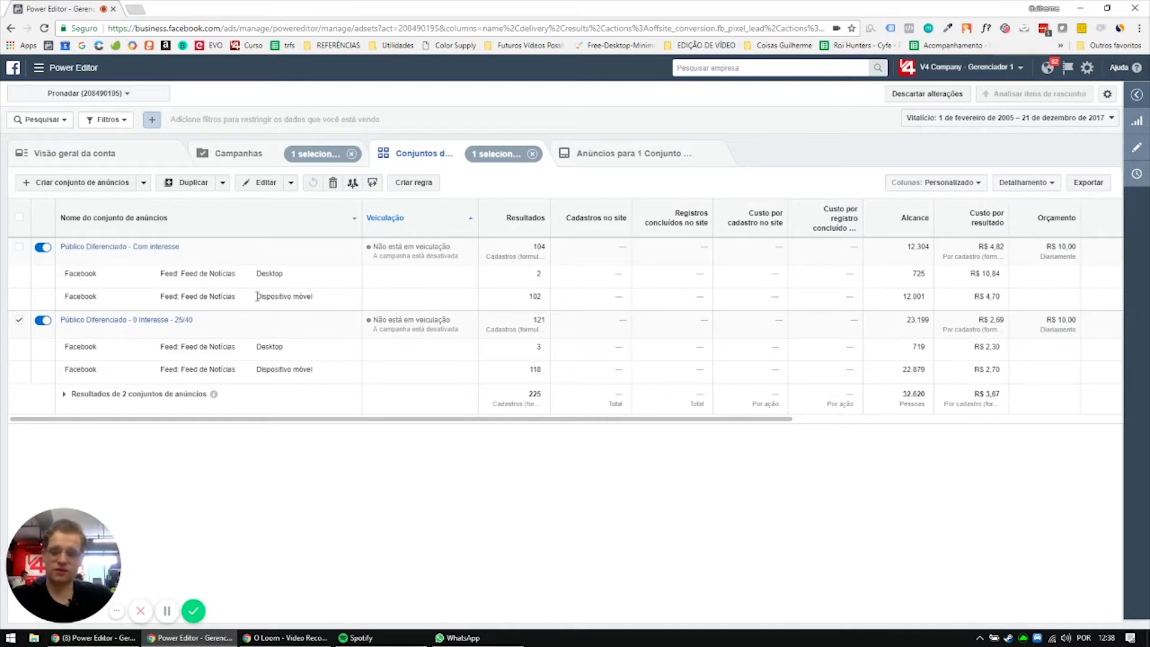
# - Compare the desktop and mobile cost per result in the "Com interesse" ad set
pyautogui.moveTo(159, 296); pyautogui.dragTo(1002, 274)
pyautogui.click(1001, 310)
pyautogui.doubleClick(995, 276)
pyautogui.click(992, 279)
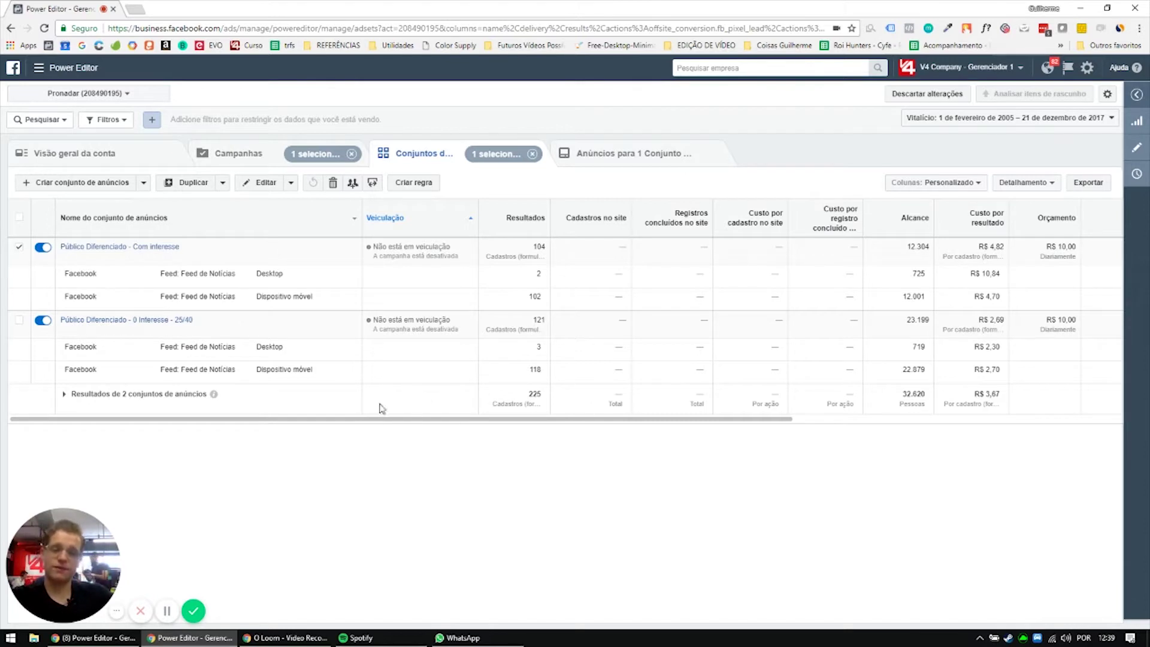
# - Compare the desktop and mobile cost per result in the "0 Interesse - 25/40" ad set
pyautogui.tripleClick(982, 350)
pyautogui.tripleClick(998, 369)
pyautogui.tripleClick(997, 369)
pyautogui.click(902, 352)
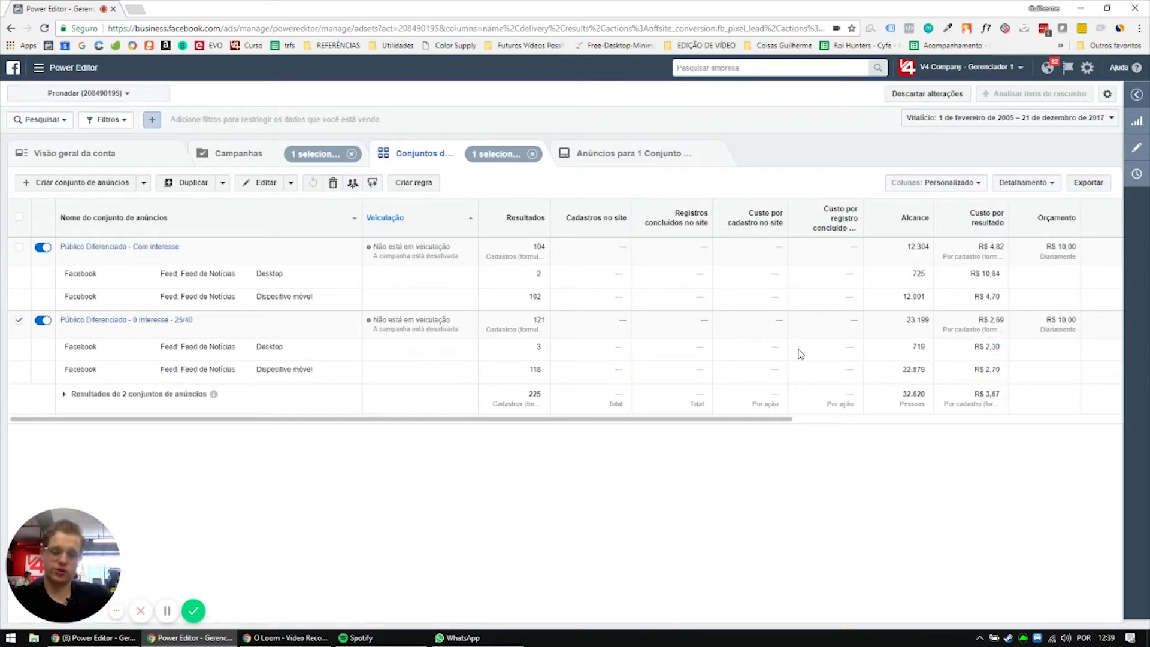
# - Break down the results by time of day in the ad account's time zone and review the "Com interesse" ad set's hourly figures
pyautogui.click(1025, 184)
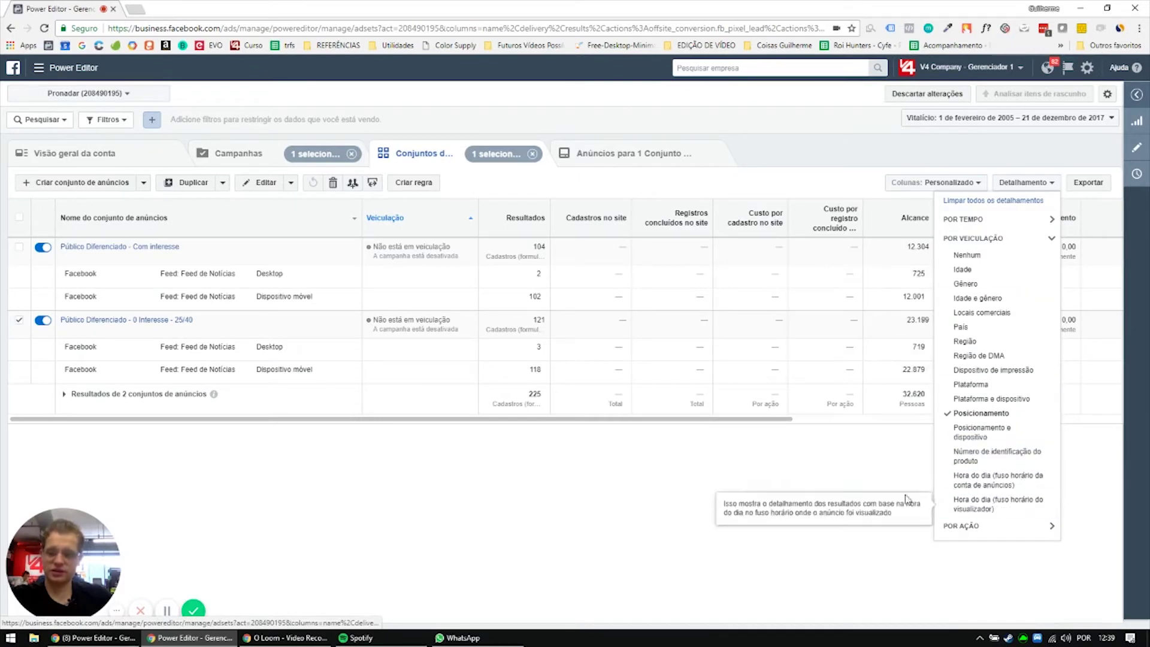
pyautogui.click(997, 483)
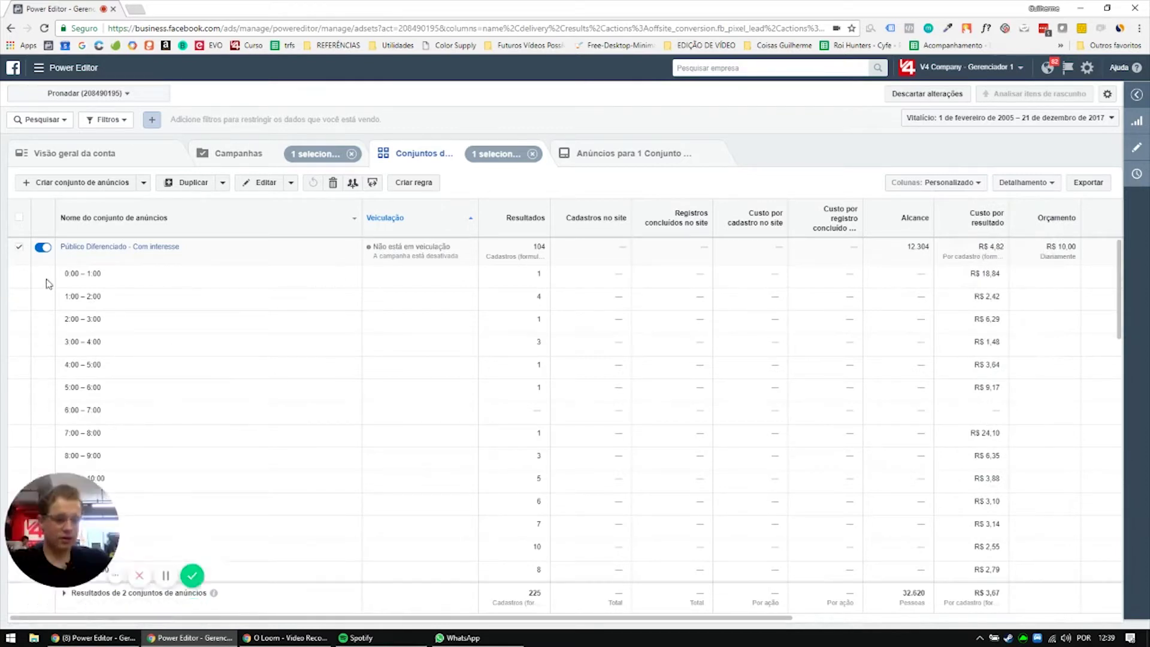
pyautogui.scroll(-1, 118, 351)
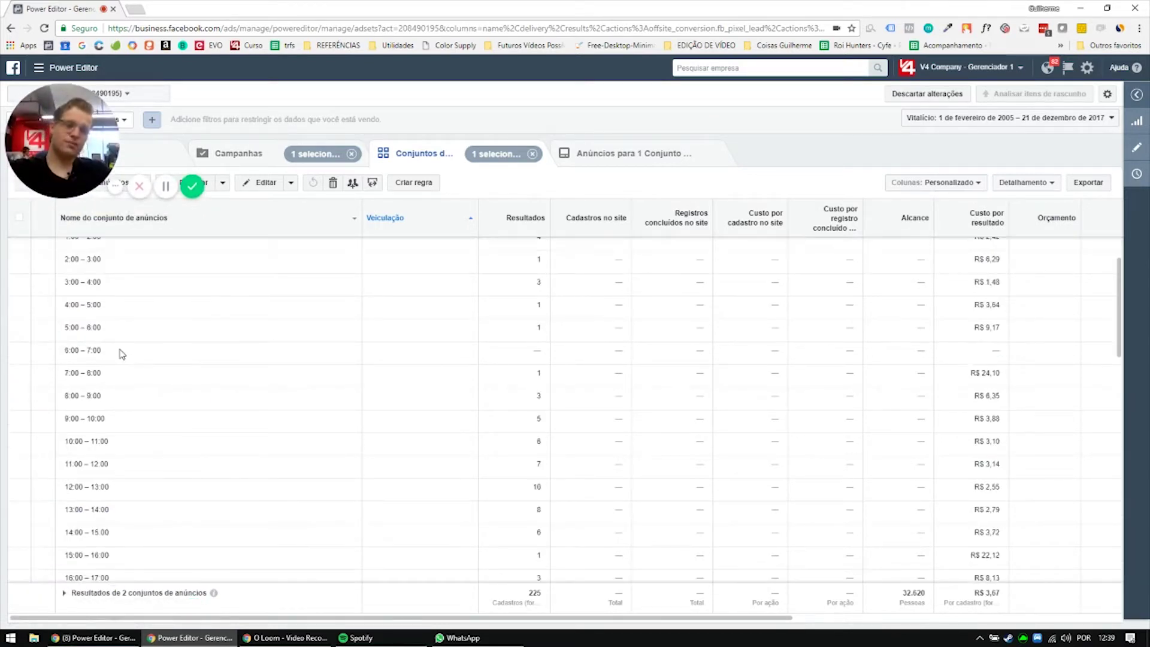
pyautogui.scroll(-1, 559, 449)
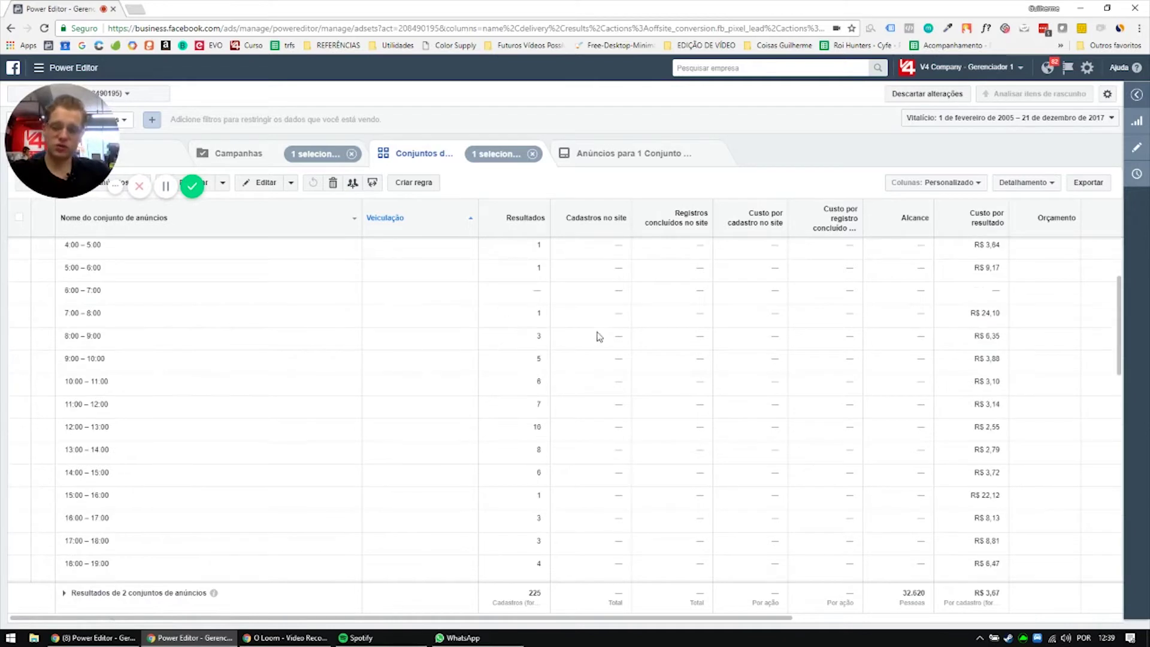
pyautogui.scroll(-2, 617, 341)
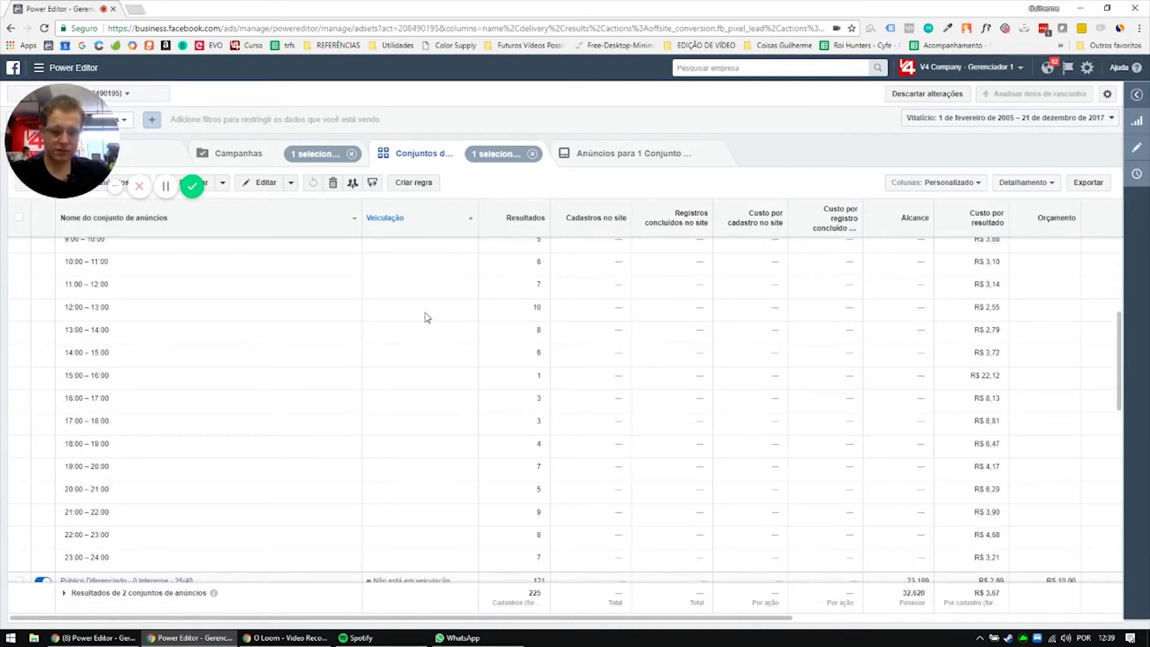
# - Check the results and cost per result for the 12:00–13:00 period in the "Com interesse" ad set
pyautogui.moveTo(59, 305); pyautogui.dragTo(115, 309)
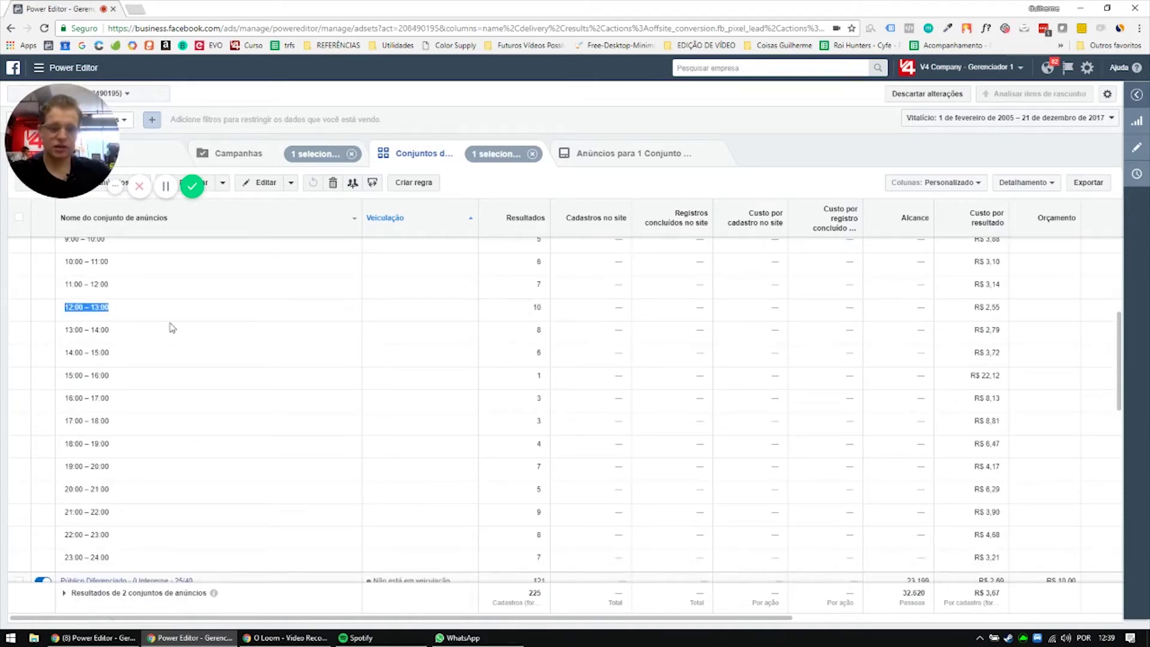
pyautogui.doubleClick(536, 307)
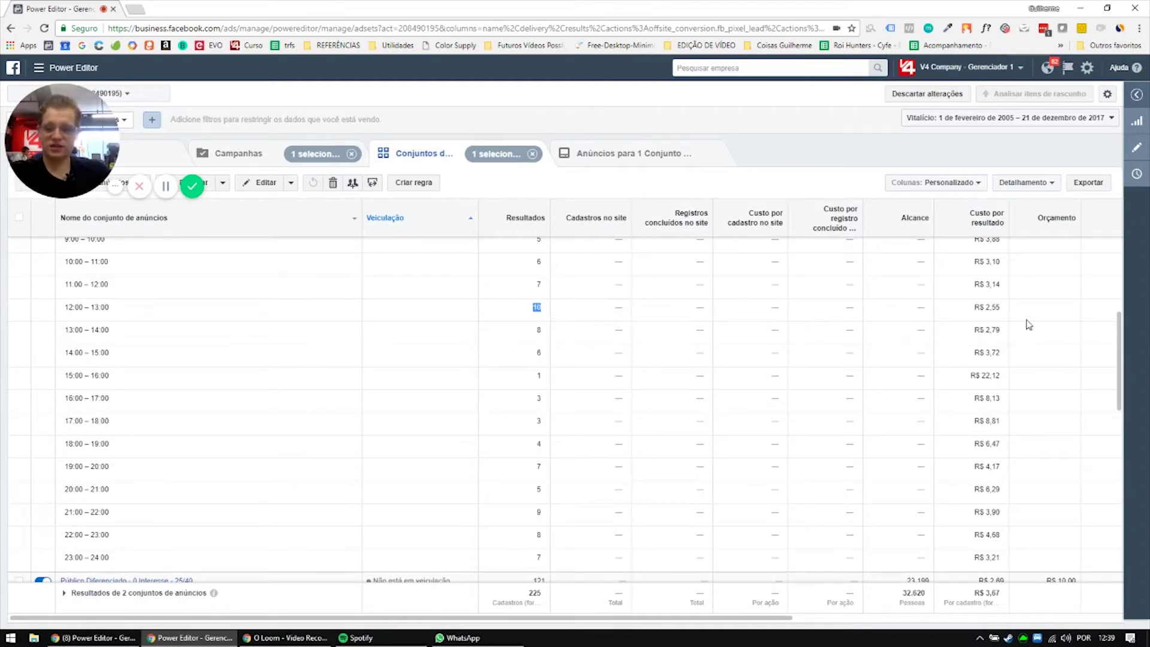
pyautogui.moveTo(972, 308); pyautogui.dragTo(1014, 308)
pyautogui.click(985, 311)
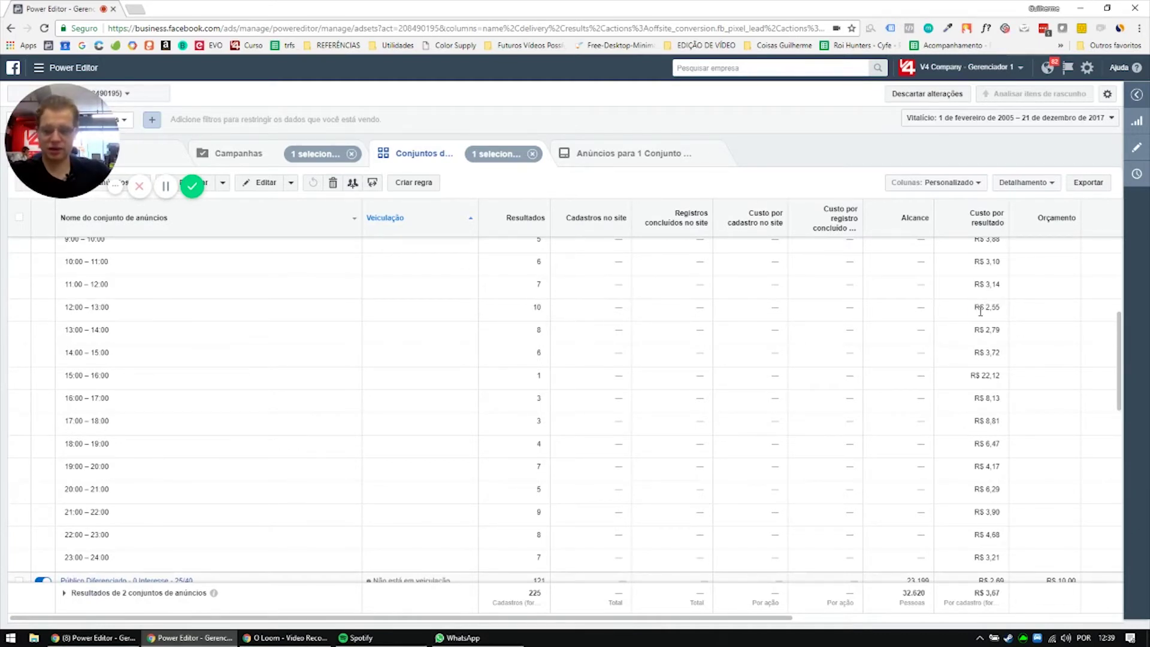
pyautogui.moveTo(998, 310); pyautogui.dragTo(976, 307)
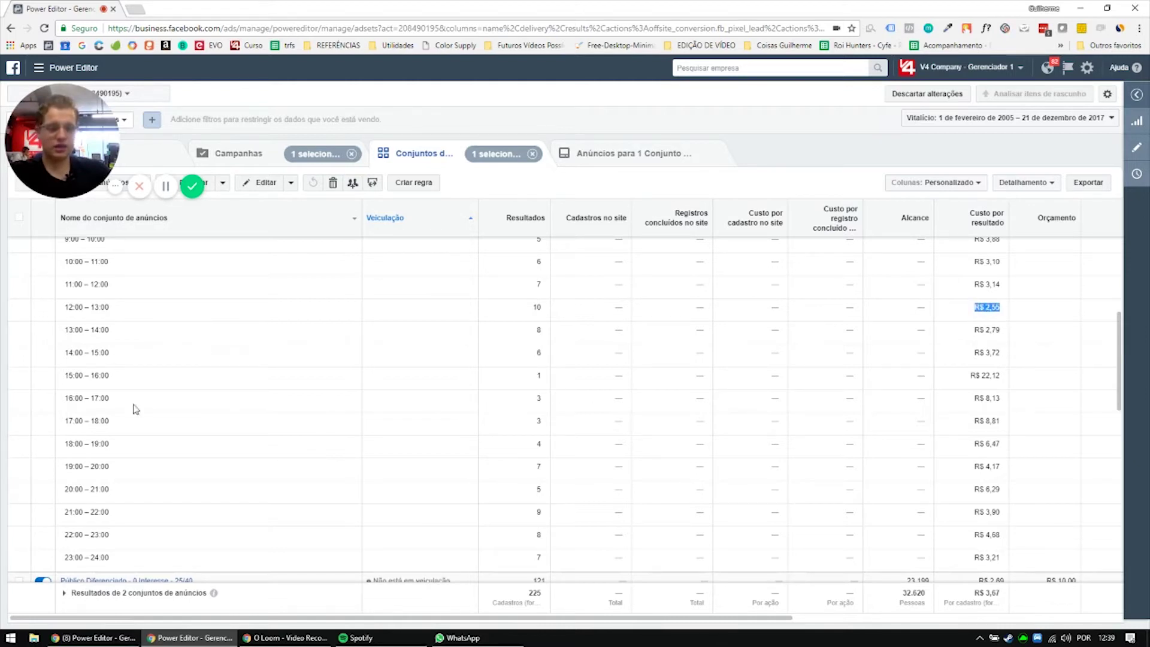
# - Check the cost per result for the 15:00–16:00 period in the "Com interesse" ad set
pyautogui.moveTo(66, 377); pyautogui.dragTo(105, 376)
pyautogui.click(985, 375)
pyautogui.moveTo(1000, 377); pyautogui.dragTo(996, 376)
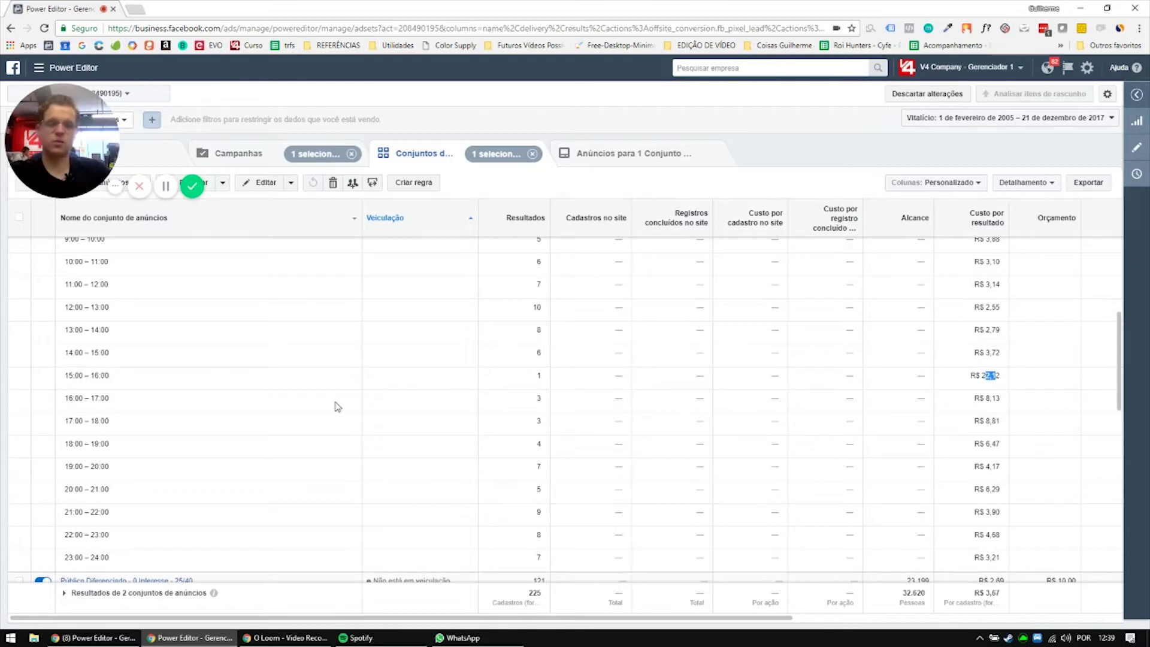
pyautogui.doubleClick(154, 381)
pyautogui.click(152, 383)
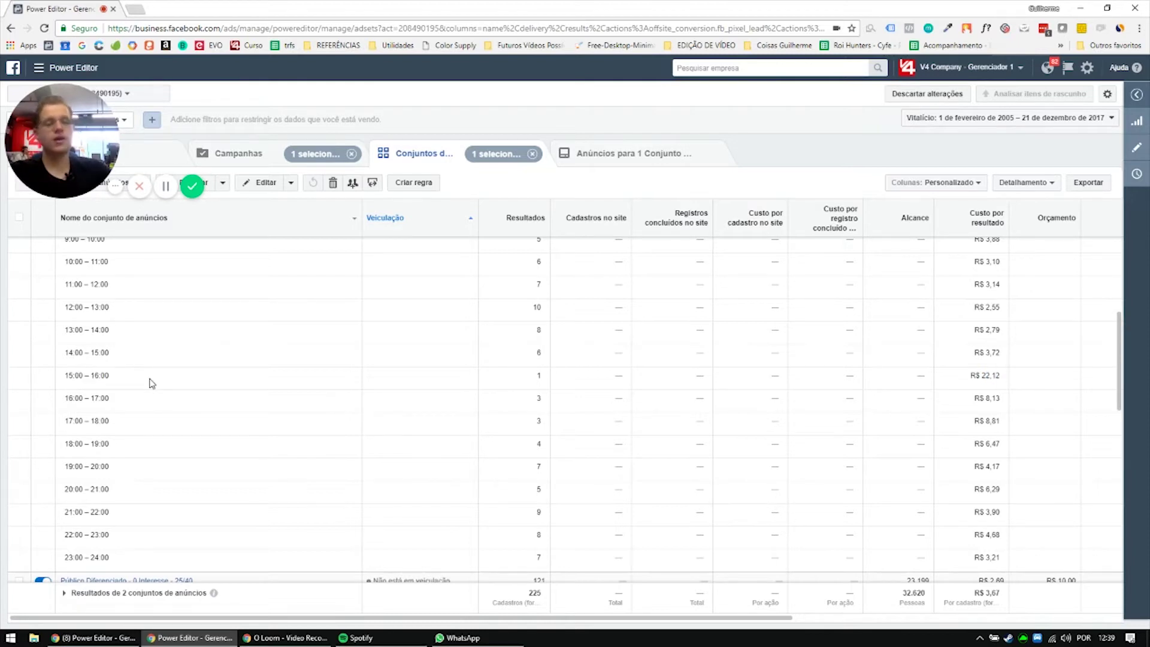
# - Look over the "Com interesse" hourly results once more and remove the time-of-day breakdown from the ad sets
pyautogui.scroll(4, 247, 427)
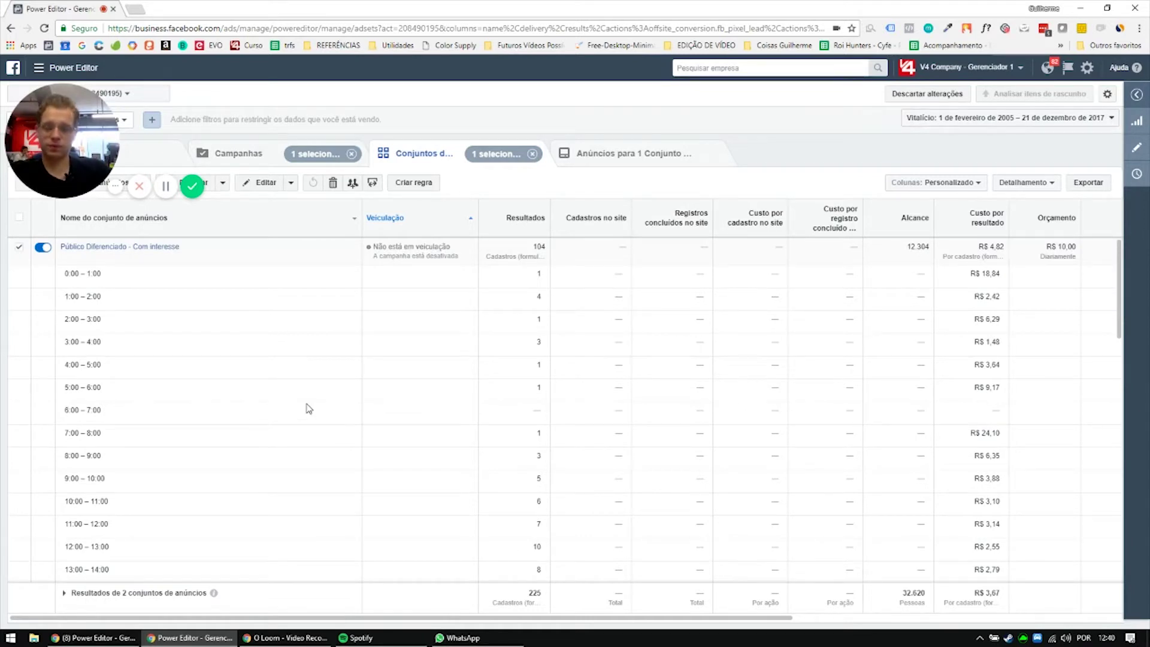
pyautogui.scroll(-4, 413, 398)
pyautogui.scroll(4, 413, 397)
pyautogui.click(1025, 182)
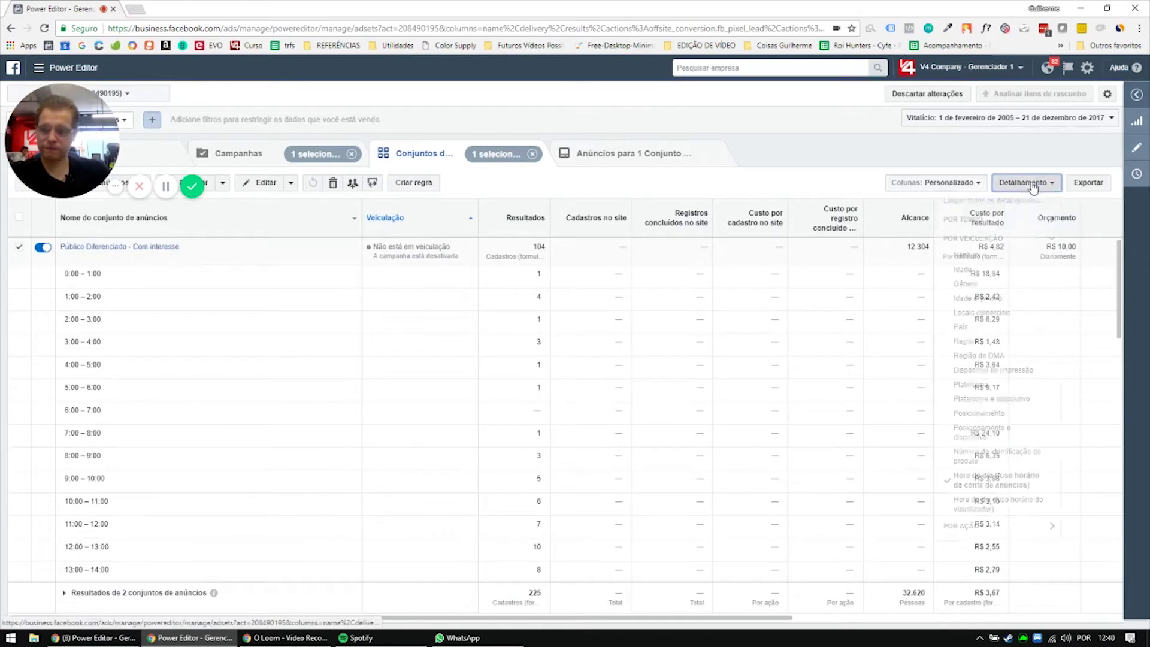
pyautogui.click(966, 241)
pyautogui.click(395, 261)
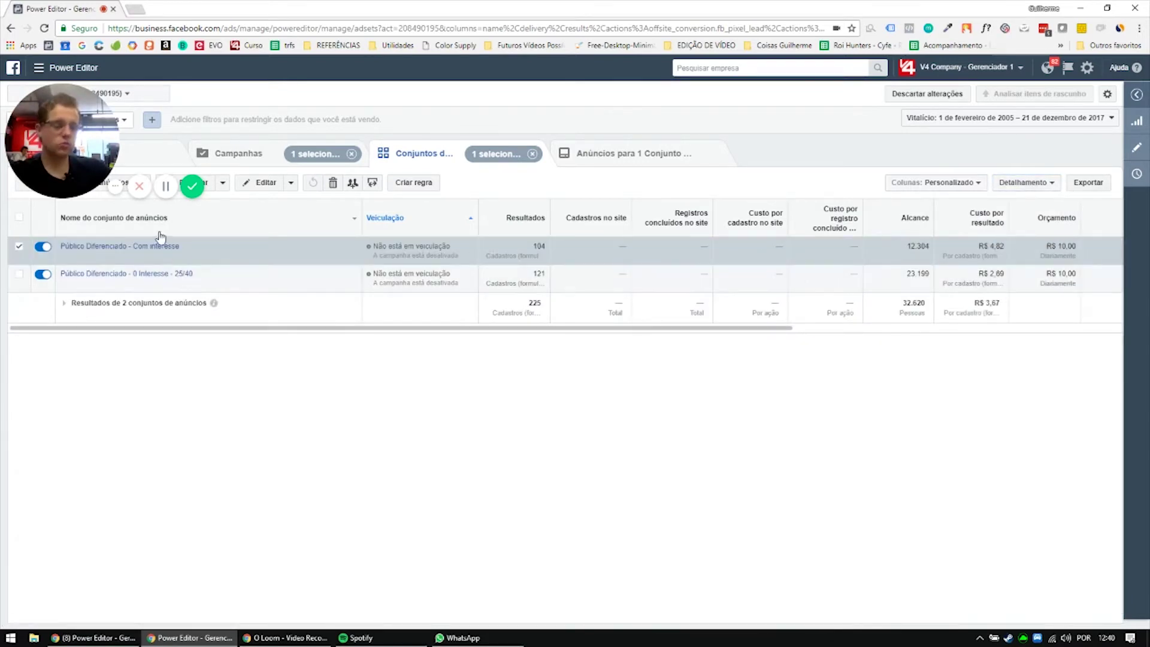
# - Open the ads of the "Com interesse" ad set and examine the video, text and preview of the first ad, "Pronadar - Geração de cadastros – Cópia"
pyautogui.moveTo(52, 141); pyautogui.dragTo(2, 563)
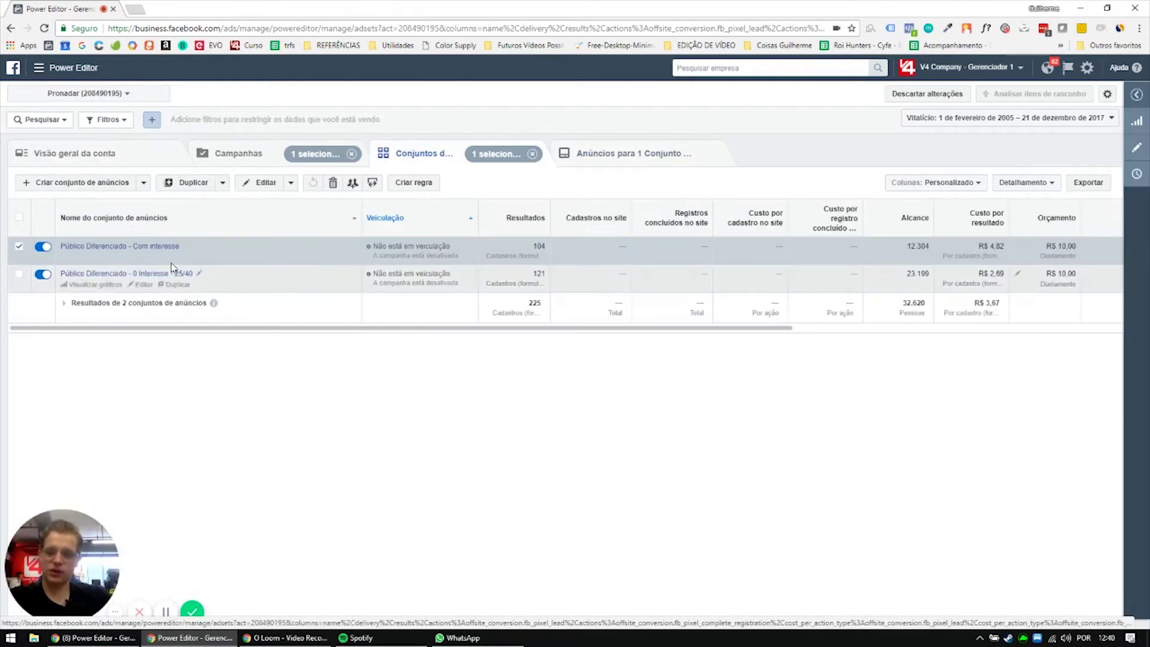
pyautogui.click(117, 246)
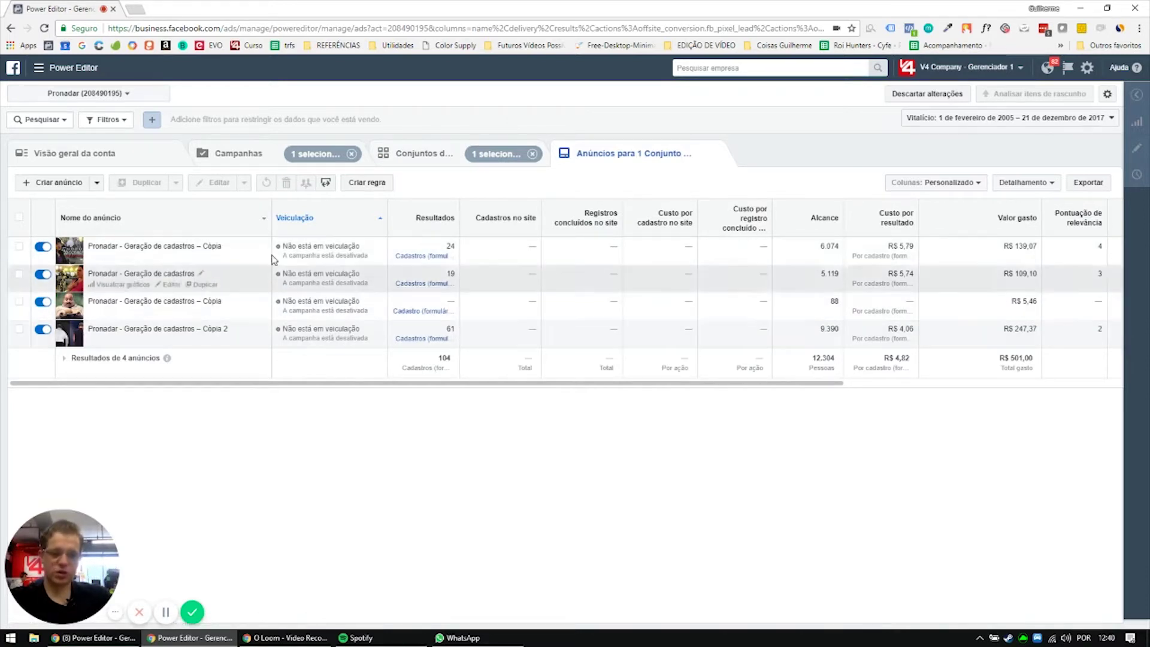
pyautogui.click(239, 257)
pyautogui.click(207, 184)
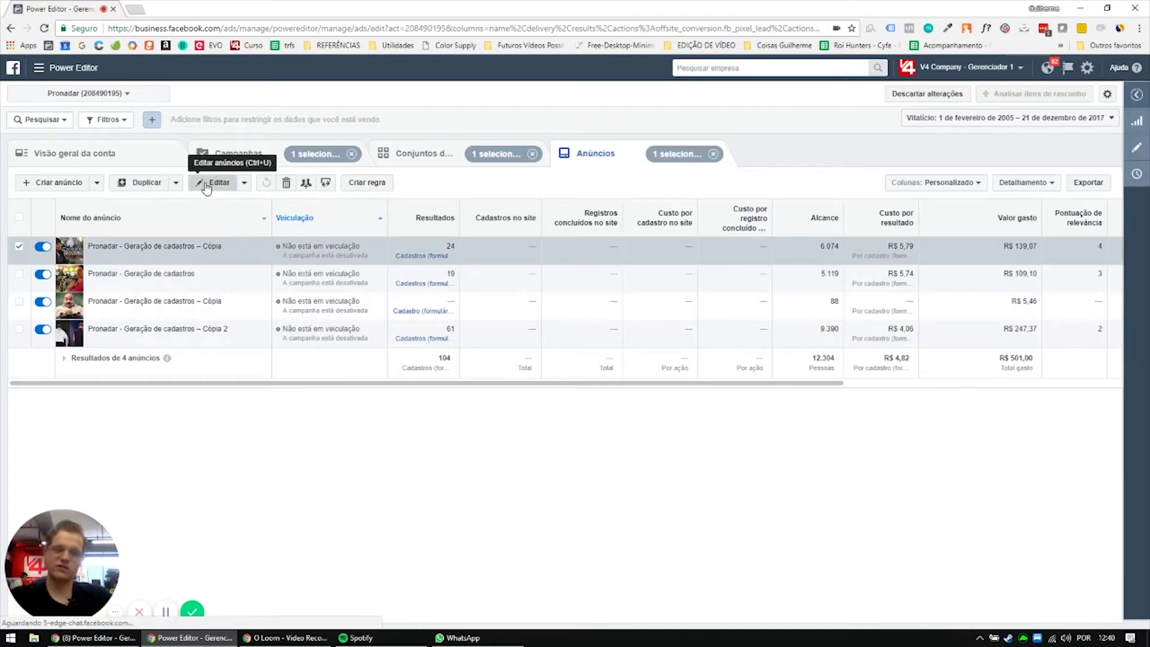
pyautogui.scroll(-5, 719, 300)
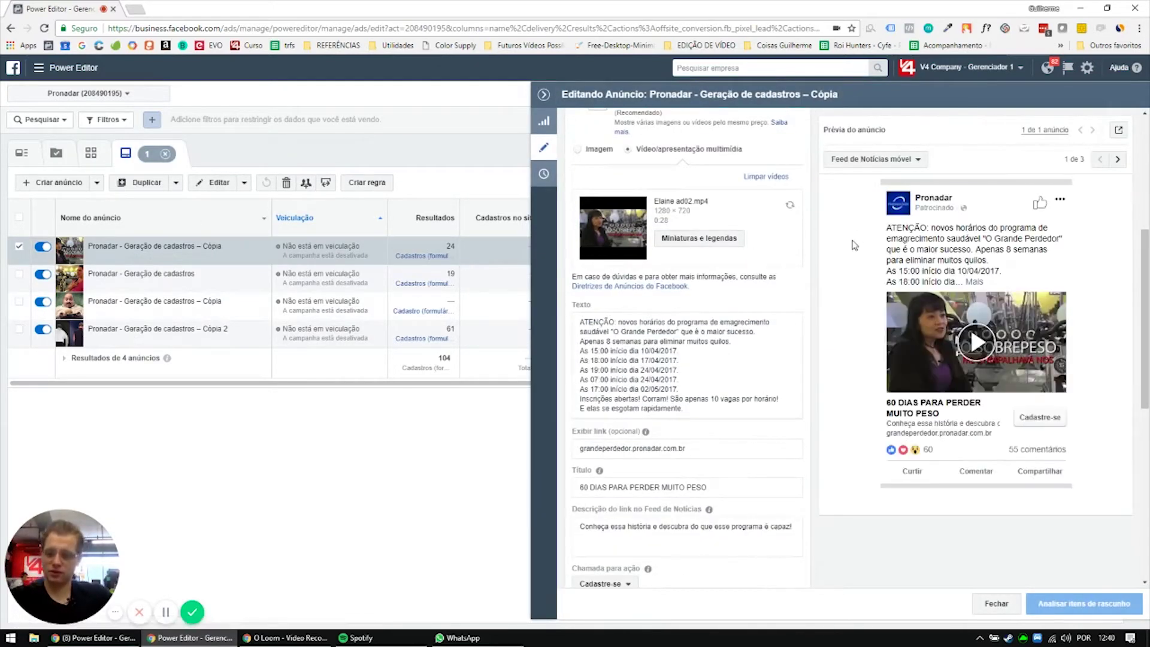
# - Examine the creatives and texts of the other three ads in the ad set, ending with "Pronadar - Geração de cadastros – Cópia 2"
pyautogui.click(495, 286)
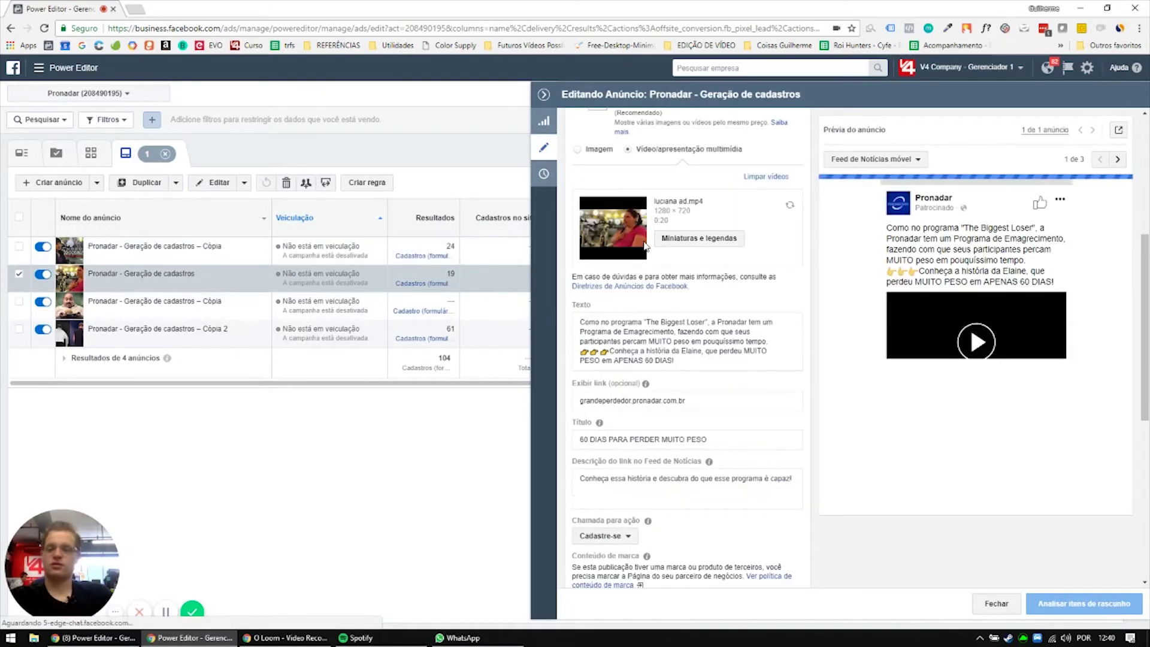
pyautogui.click(480, 306)
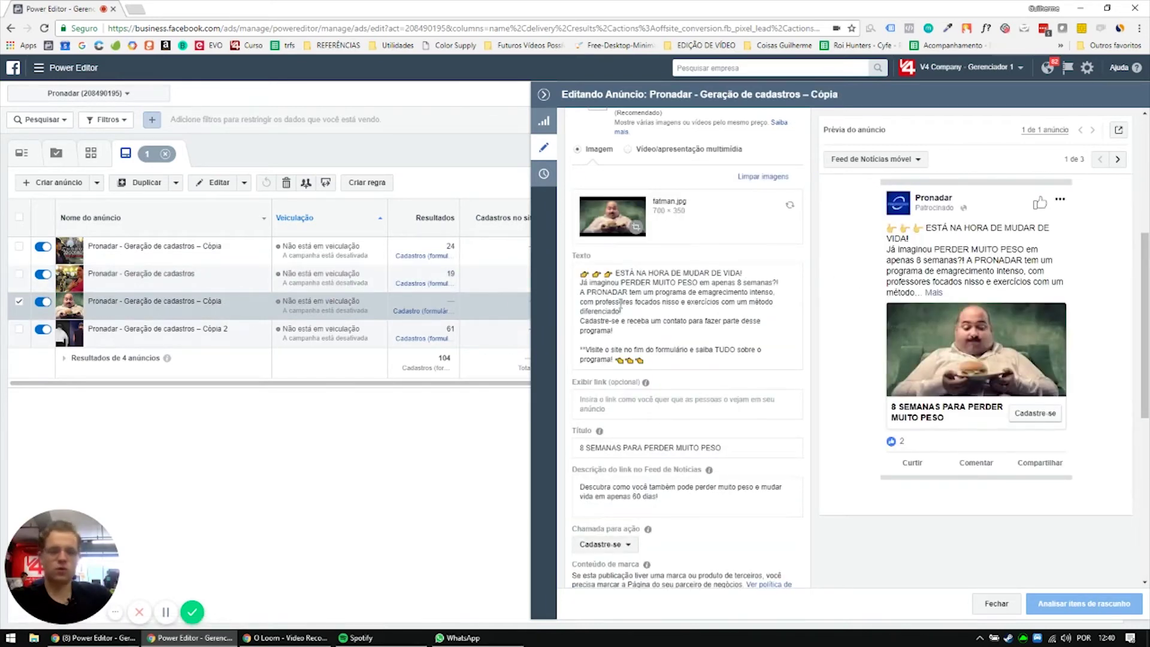
pyautogui.click(470, 337)
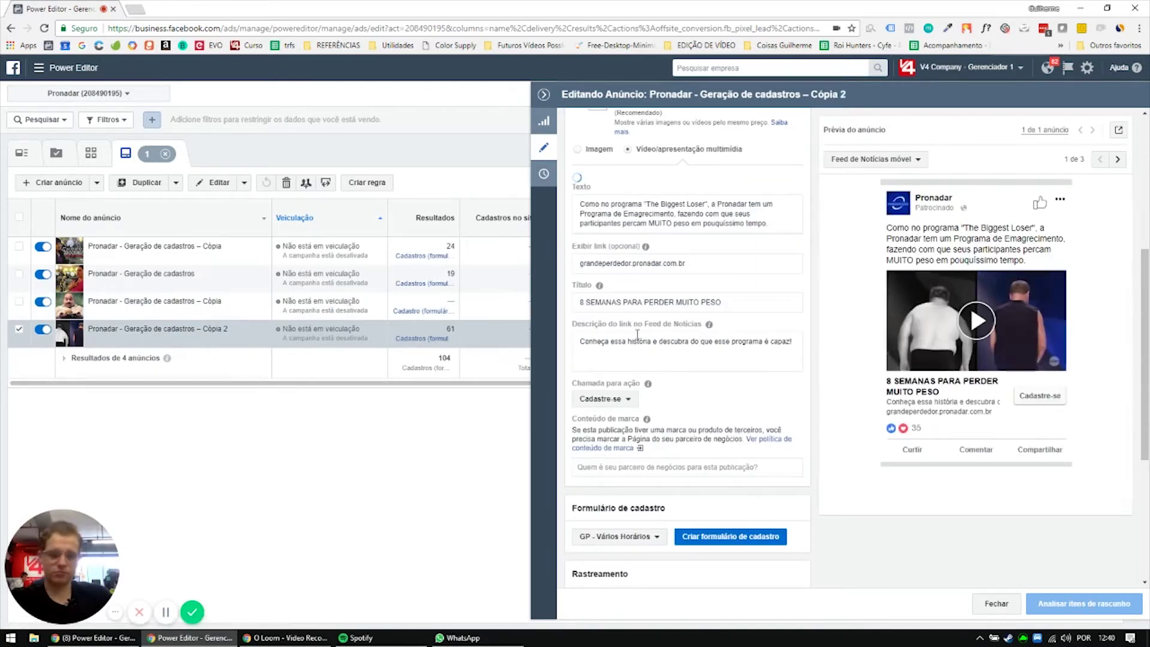
# - Review the first ad, "Pronadar - Geração de cadastros – Cópia", again, checking its video and text against its cost and relevance figures
pyautogui.click(473, 251)
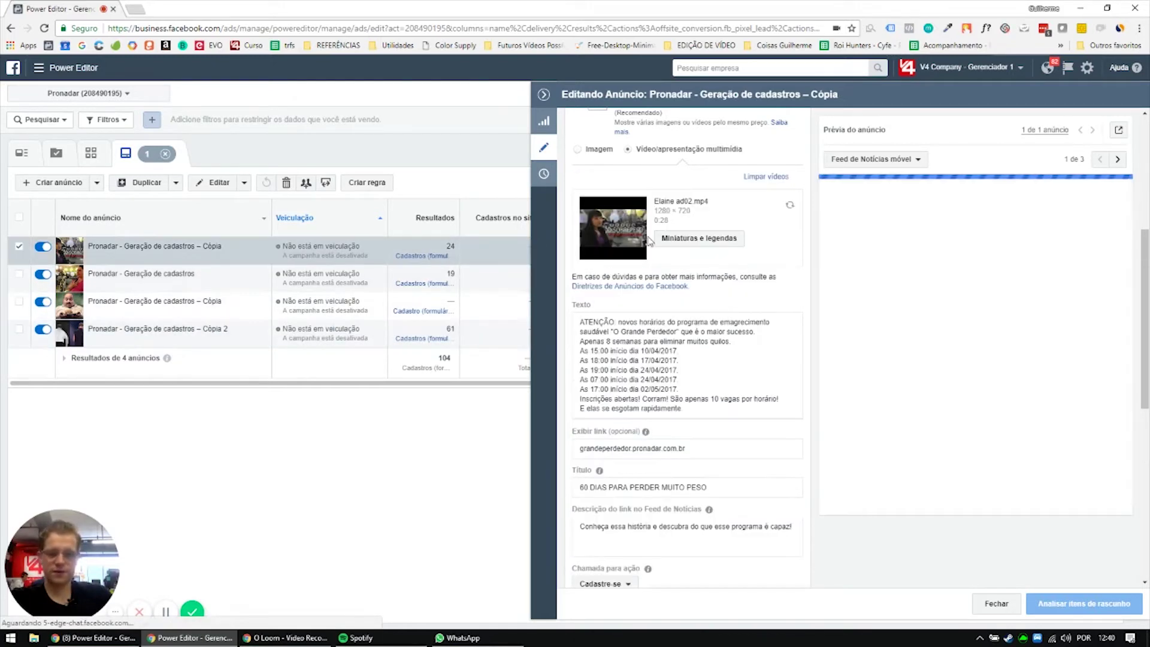
pyautogui.click(544, 94)
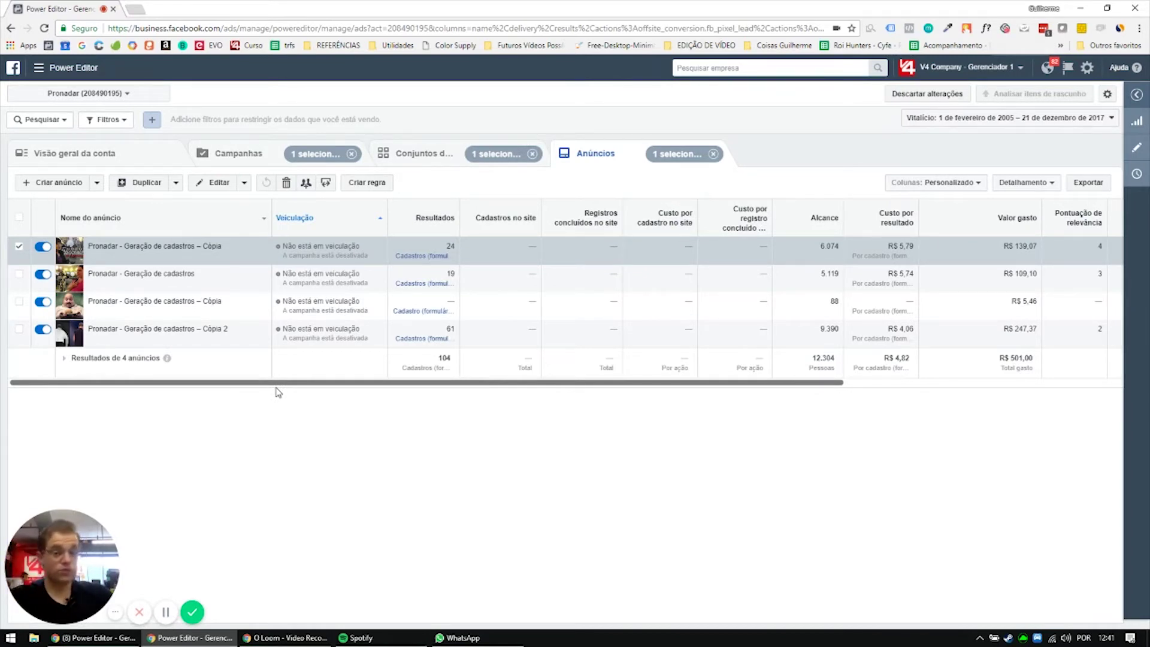
pyautogui.moveTo(465, 381); pyautogui.dragTo(698, 403)
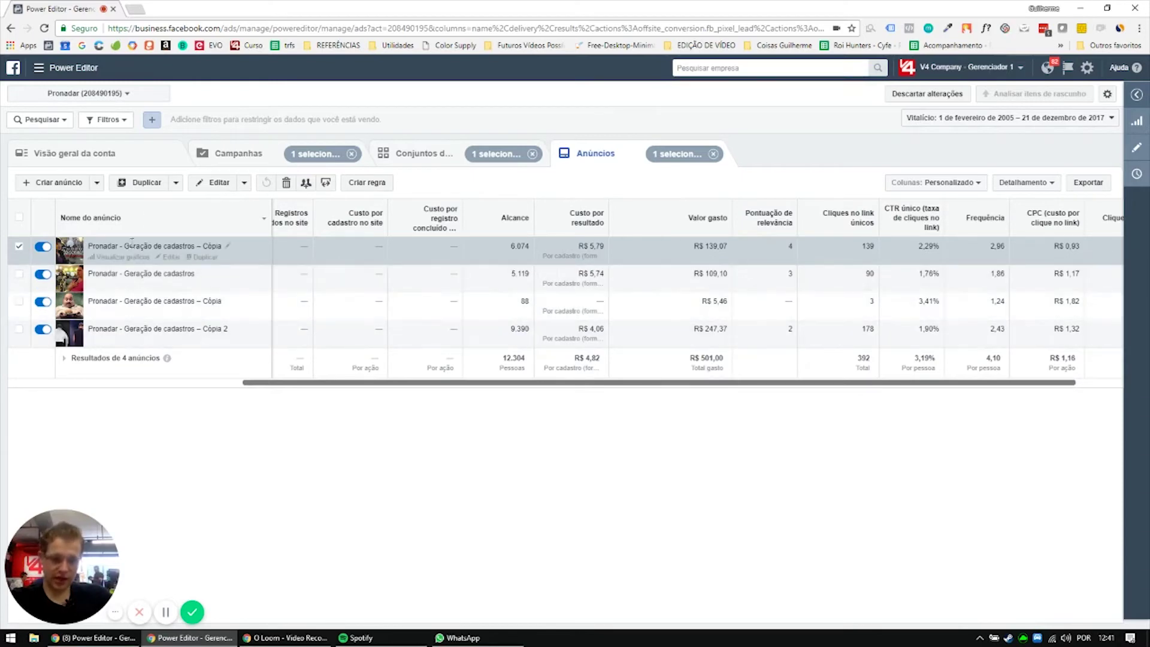
pyautogui.click(214, 182)
pyautogui.scroll(-5, 813, 293)
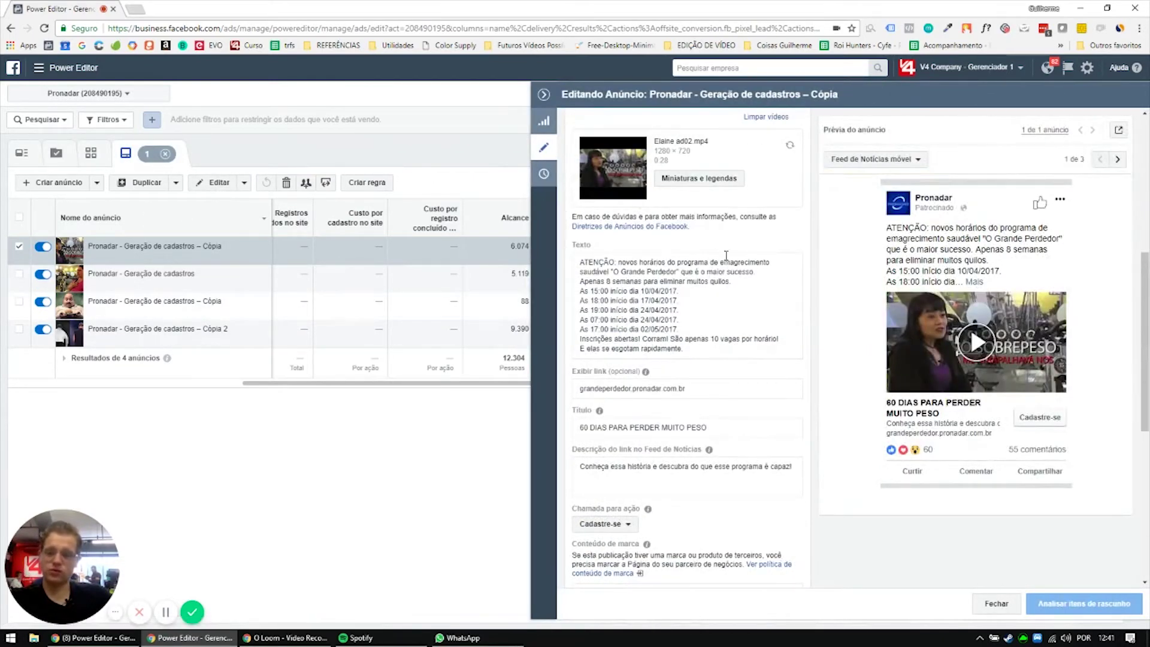
pyautogui.click(543, 94)
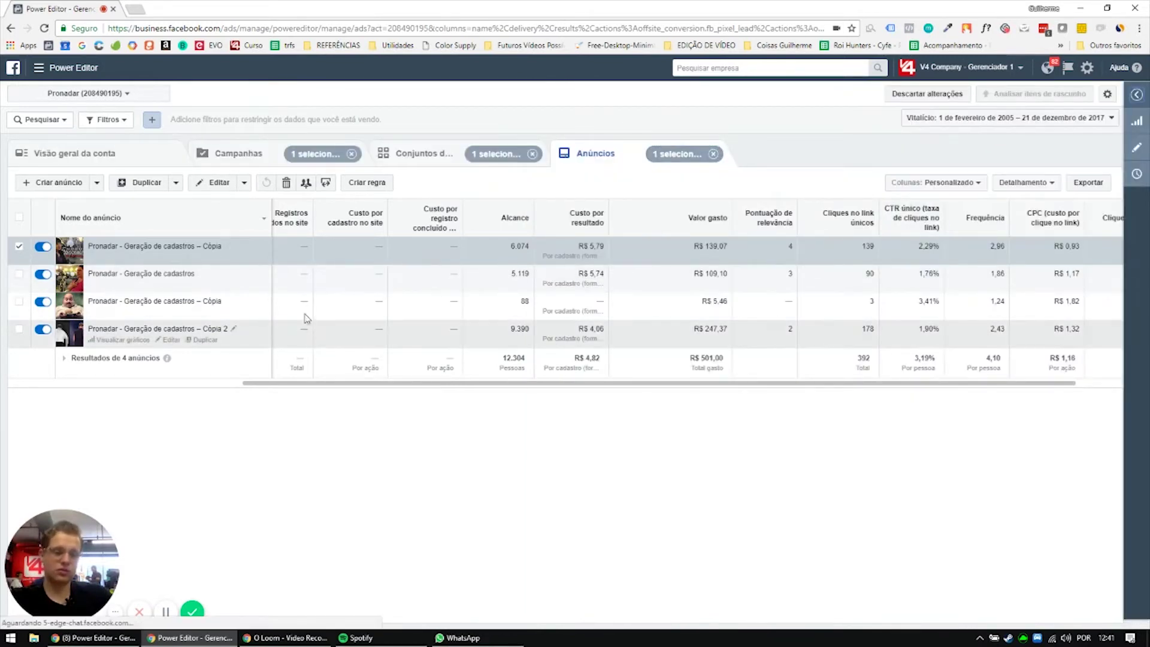
# - Check the cost per result of the ad "Pronadar - Geração de cadastros – Cópia 2" and review its creative and text
pyautogui.click(310, 341)
pyautogui.moveTo(581, 339); pyautogui.dragTo(620, 342)
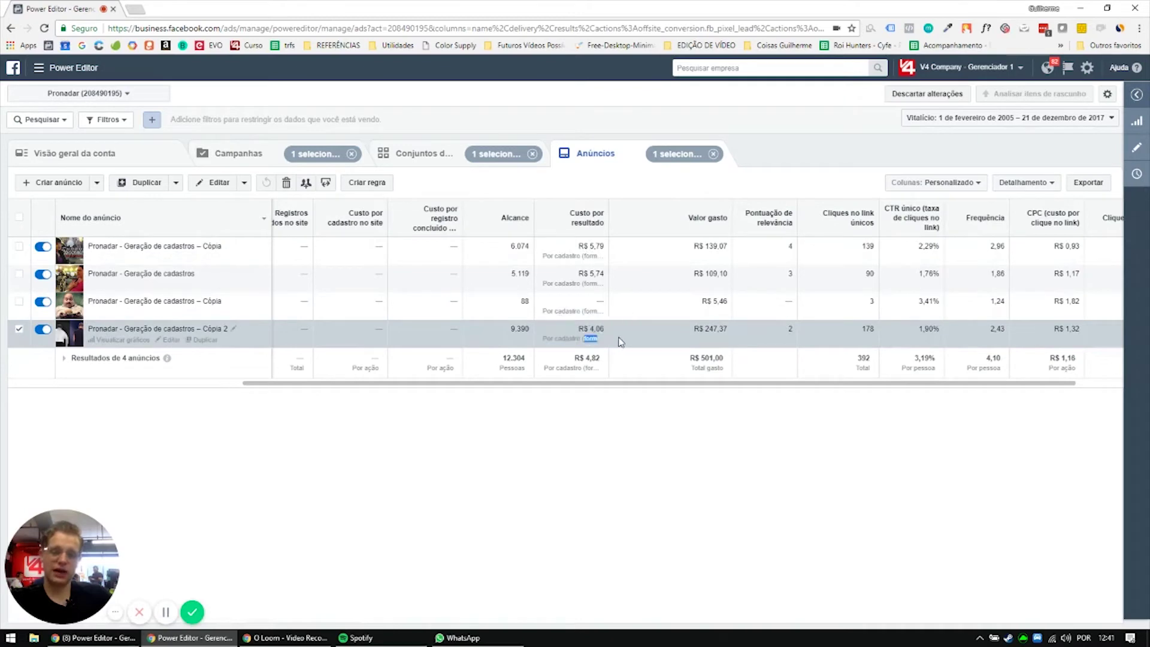
pyautogui.click(216, 182)
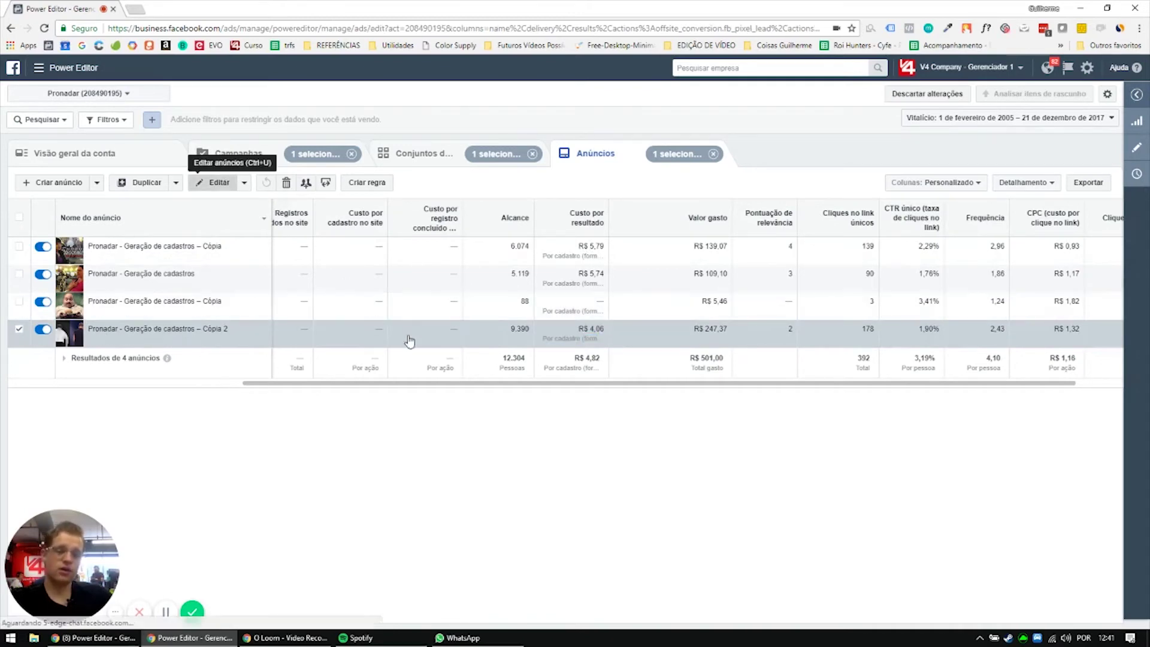
pyautogui.scroll(-6, 712, 317)
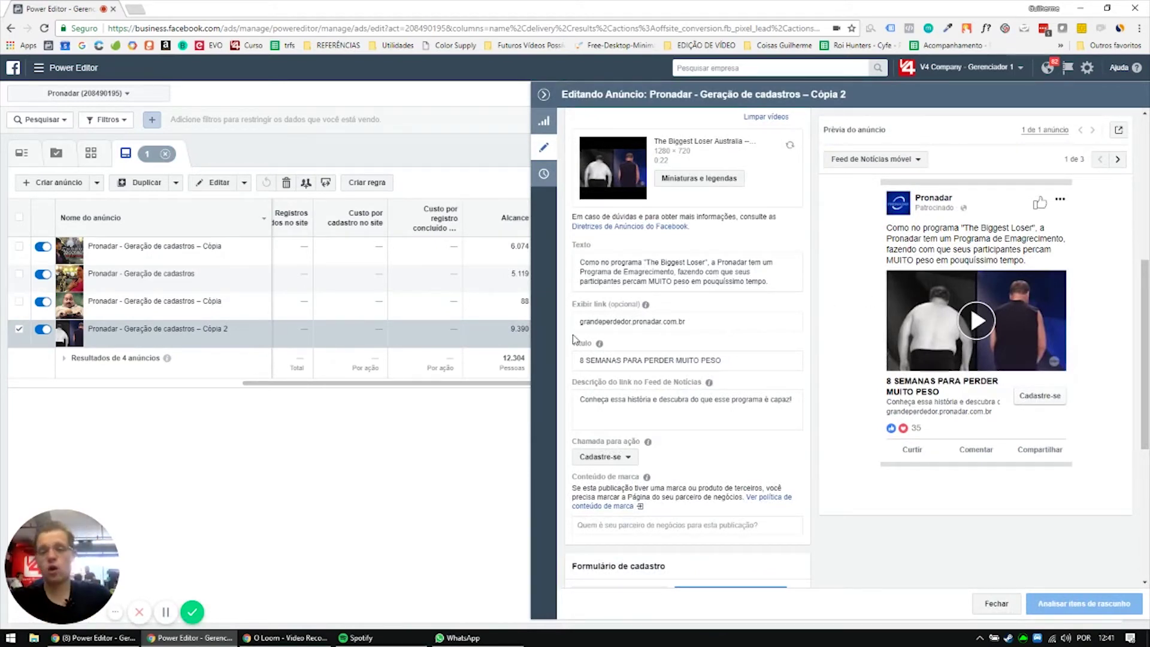
pyautogui.click(545, 95)
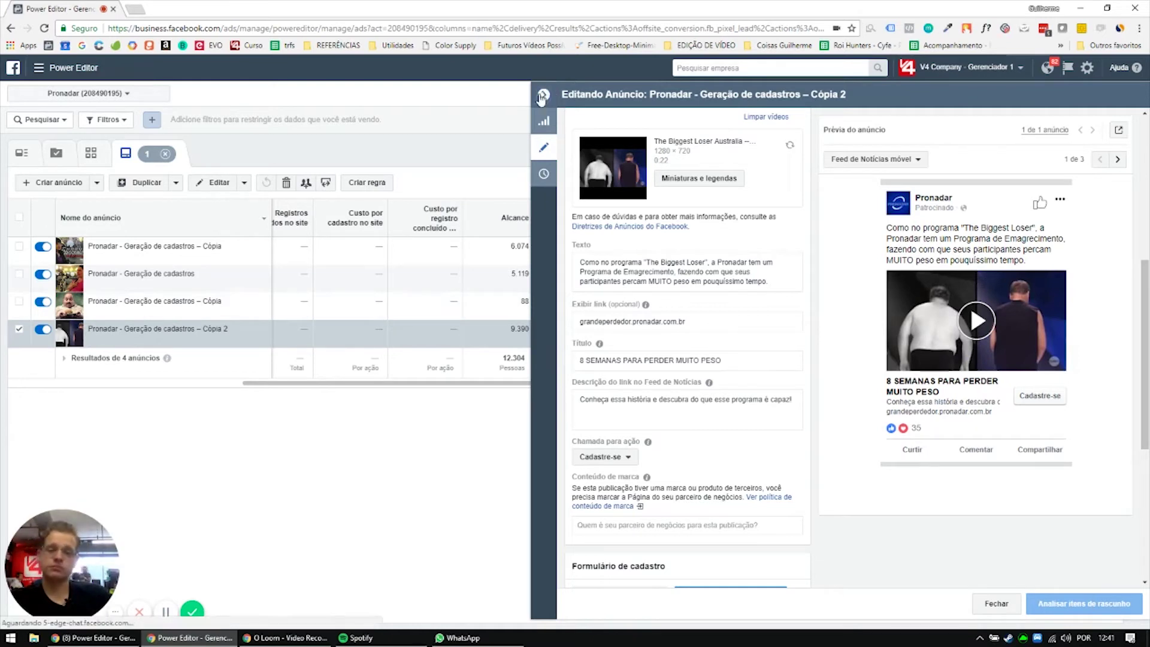
# - Compare the four ads' unique link clicks, unique CTR, frequency and CPC, including the overall CTR
pyautogui.click(811, 334)
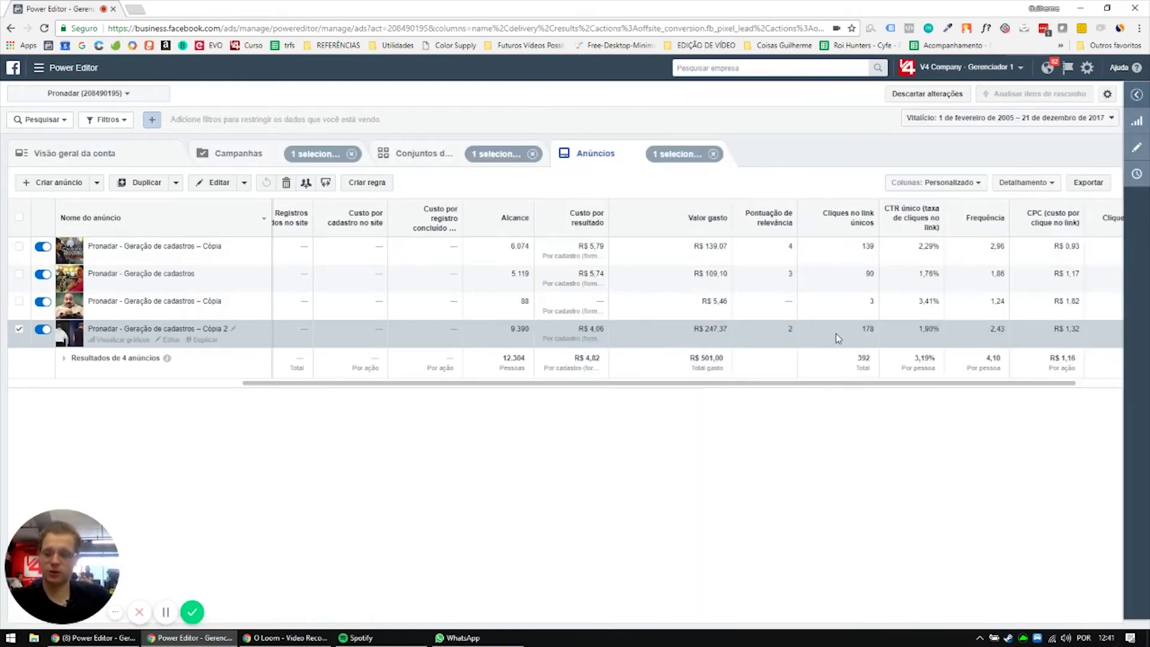
pyautogui.moveTo(911, 360); pyautogui.dragTo(936, 361)
pyautogui.click(935, 362)
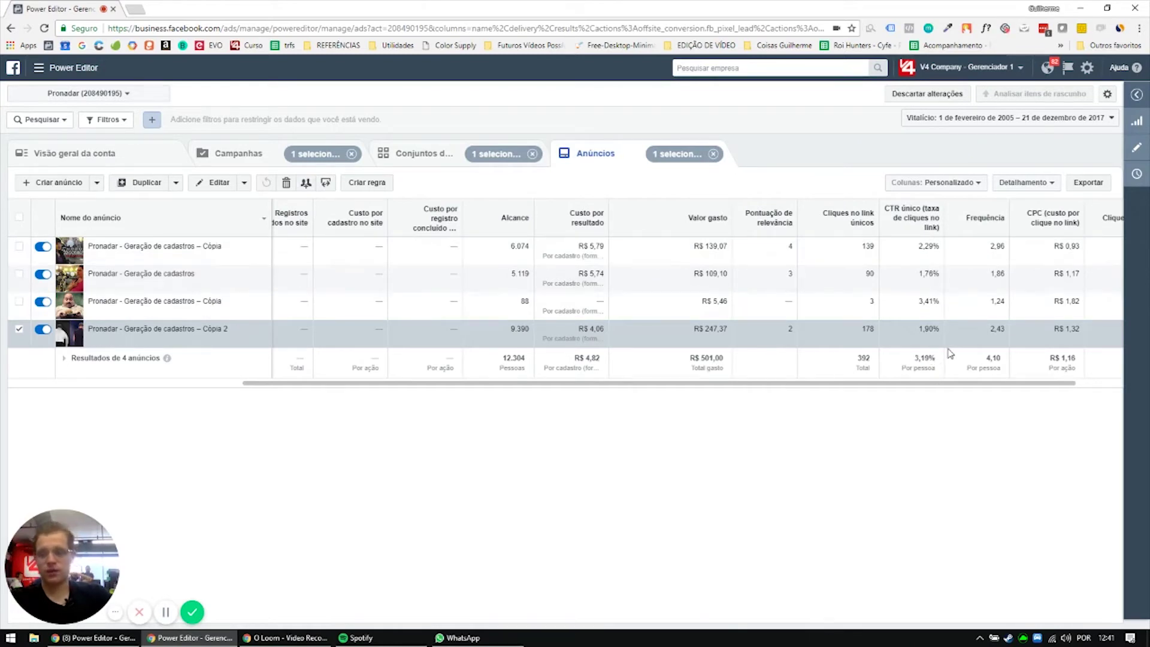
pyautogui.moveTo(900, 359); pyautogui.dragTo(929, 357)
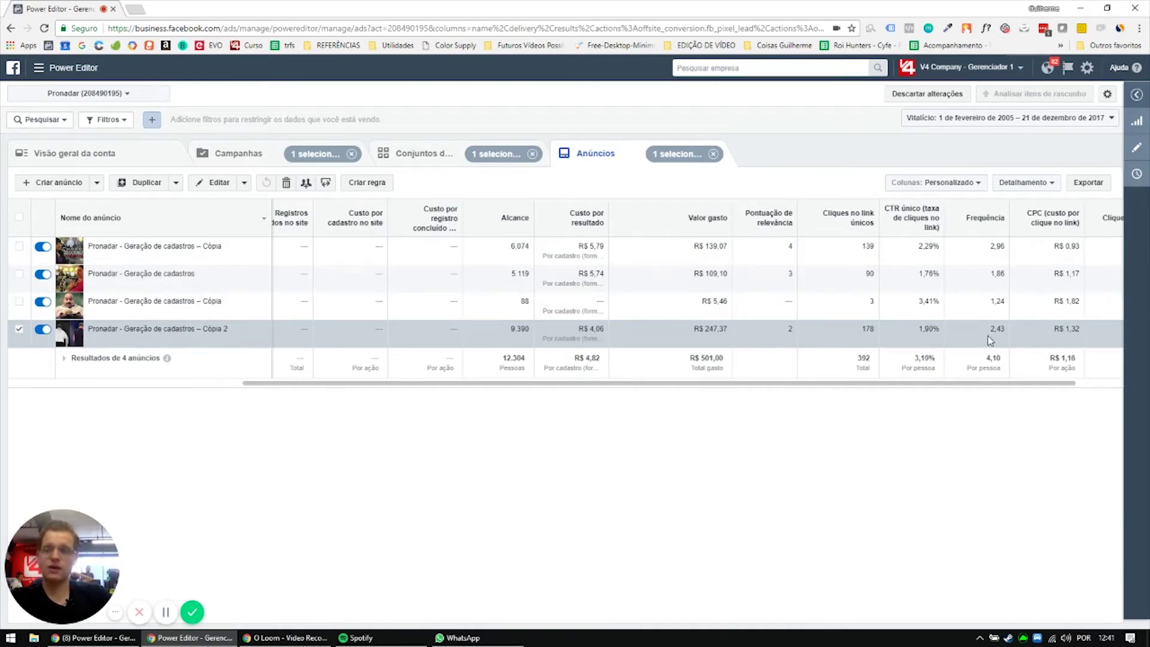
pyautogui.moveTo(998, 246); pyautogui.dragTo(1000, 254)
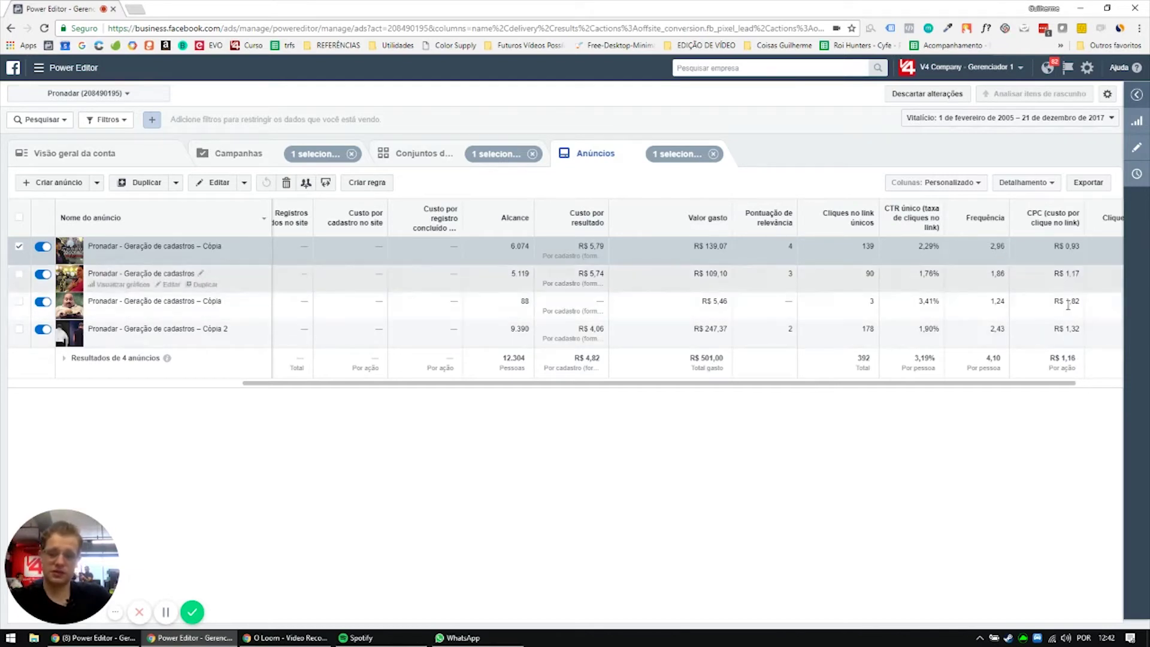
pyautogui.moveTo(838, 382); pyautogui.dragTo(514, 411)
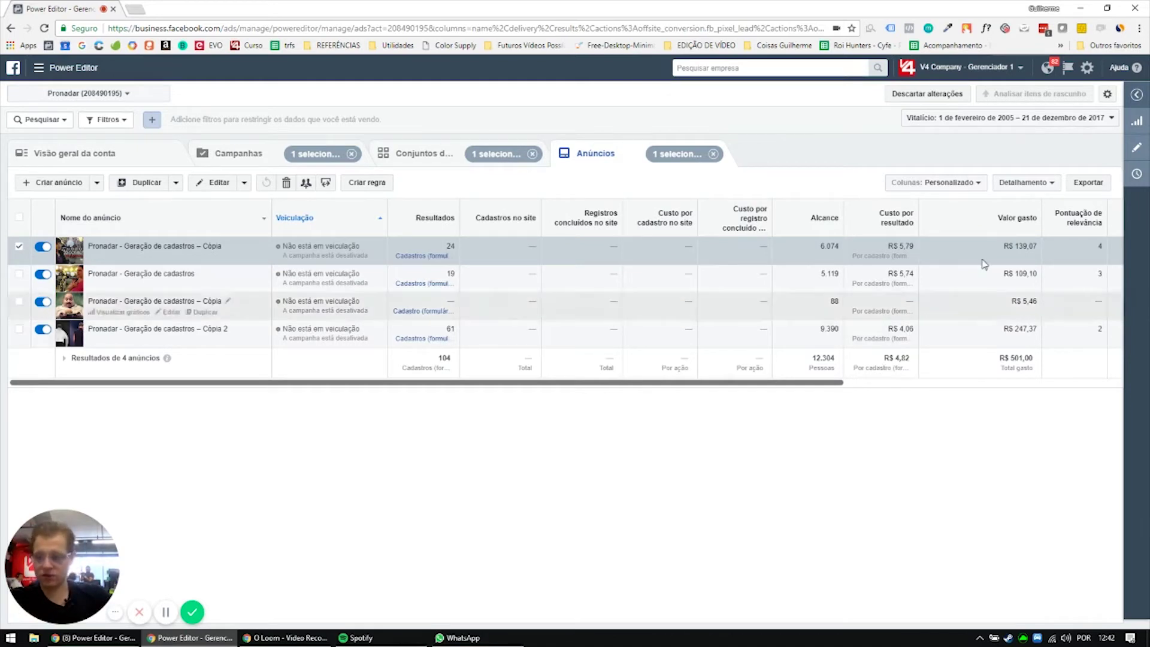
# - Break down the ads' results by time of day in the ad account's time zone
pyautogui.click(1018, 182)
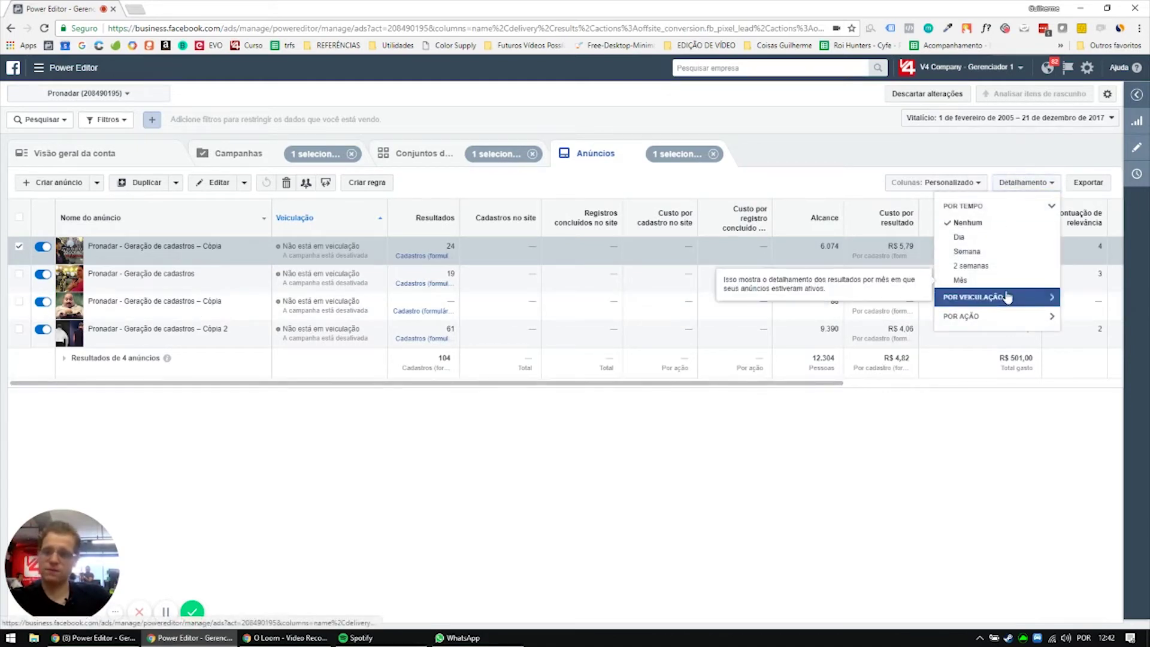
pyautogui.click(982, 297)
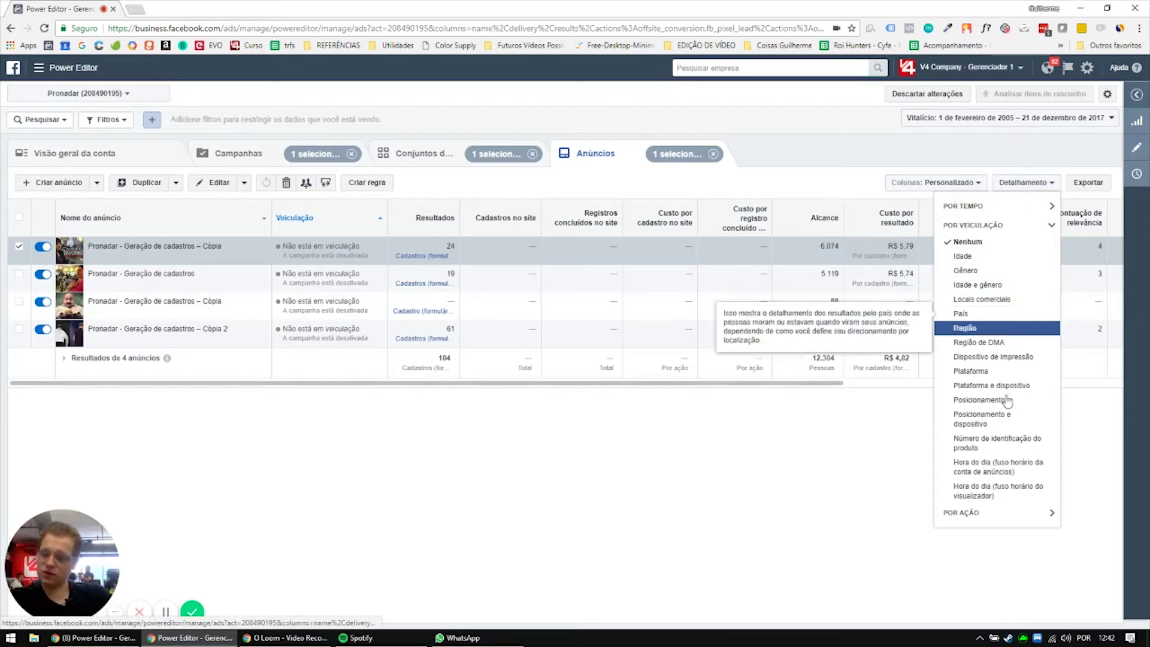
pyautogui.click(994, 443)
pyautogui.click(996, 476)
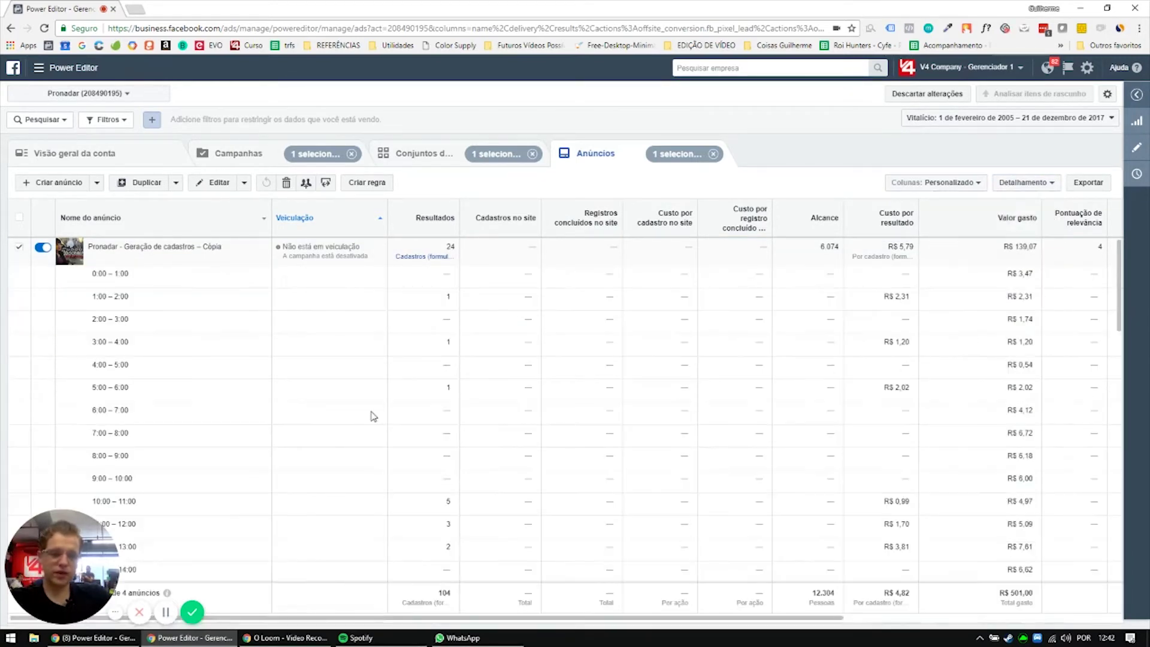
# - Look through the ads' hourly results and costs, and clear all breakdowns
pyautogui.scroll(-8, 356, 397)
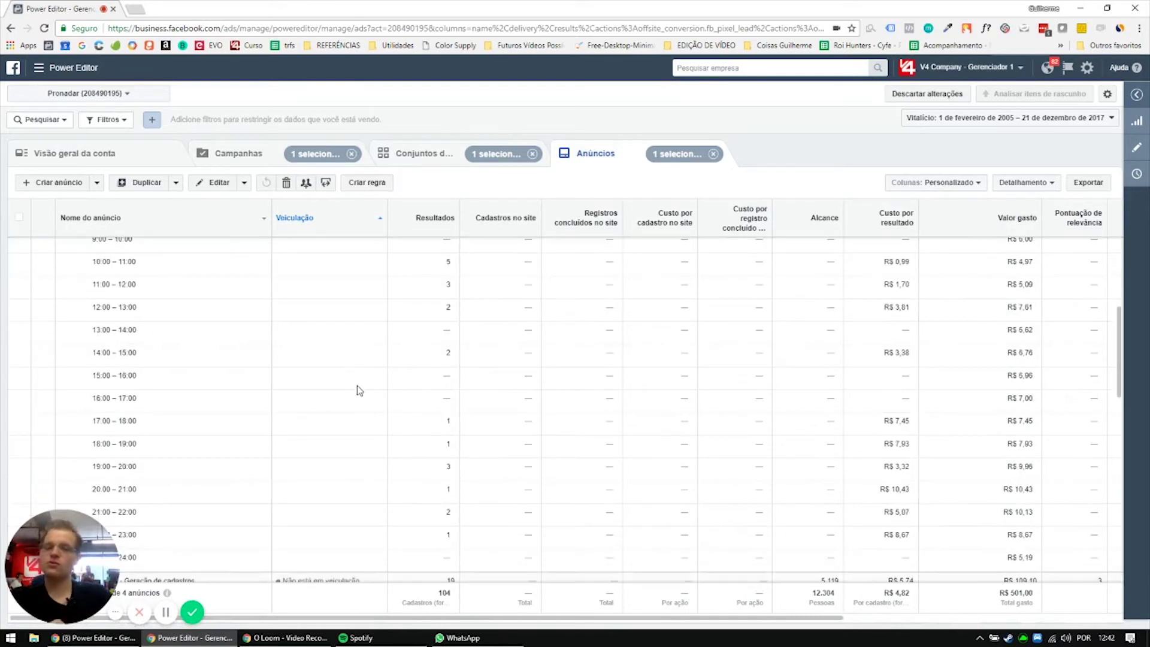
pyautogui.scroll(-3, 354, 377)
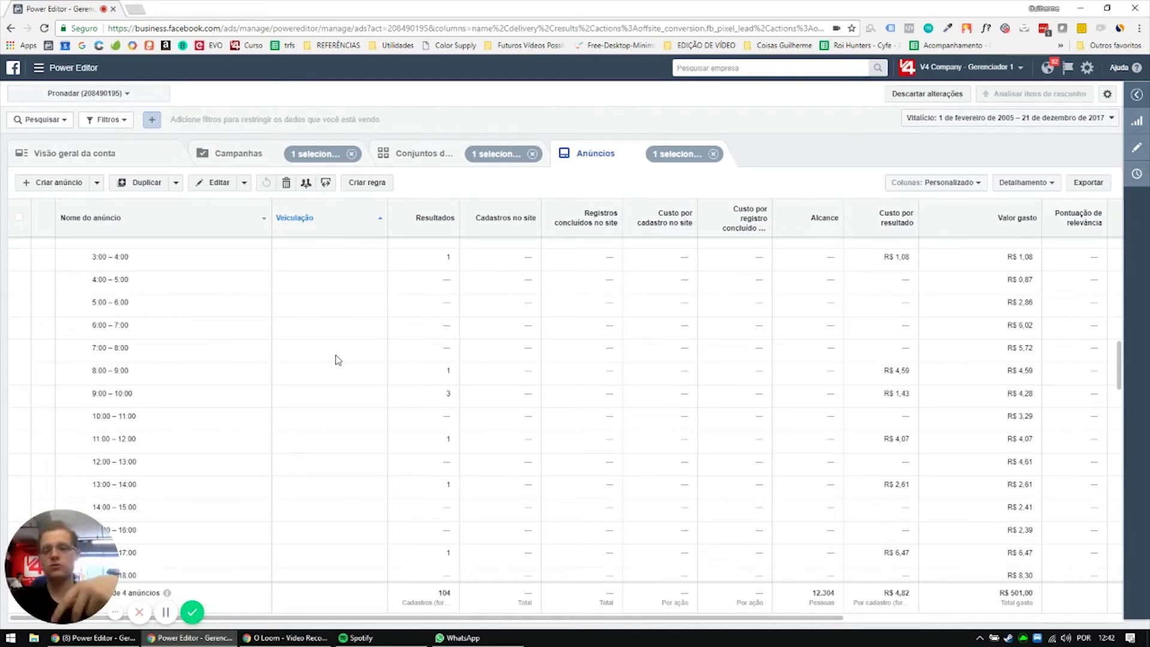
pyautogui.scroll(-10, 483, 386)
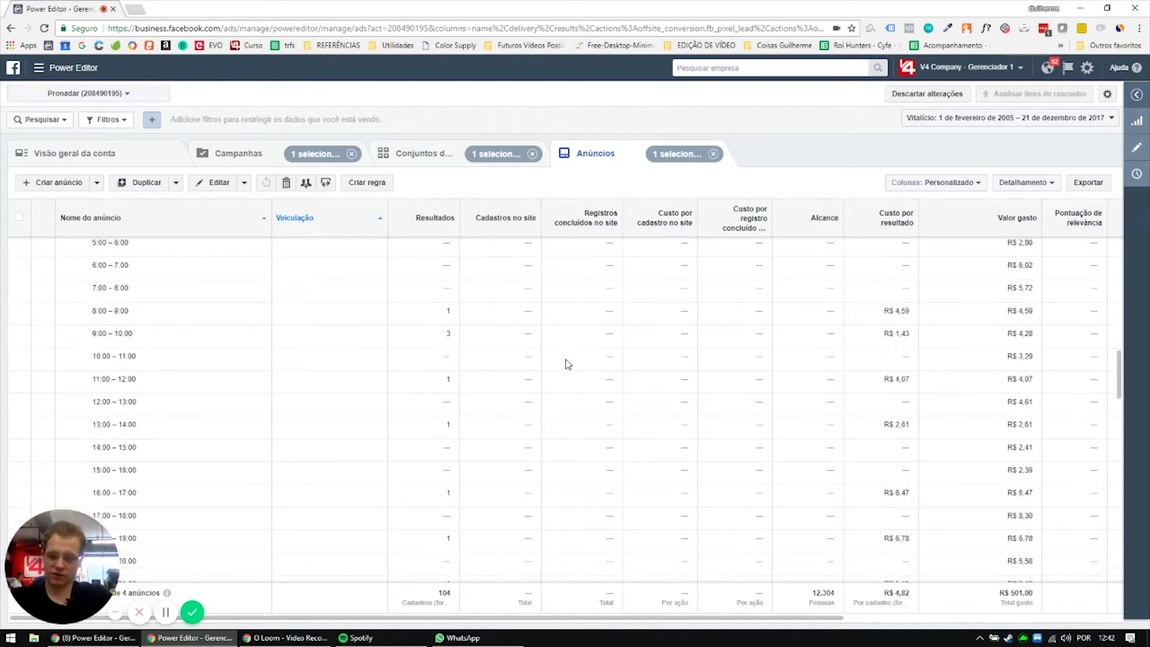
pyautogui.scroll(10, 532, 342)
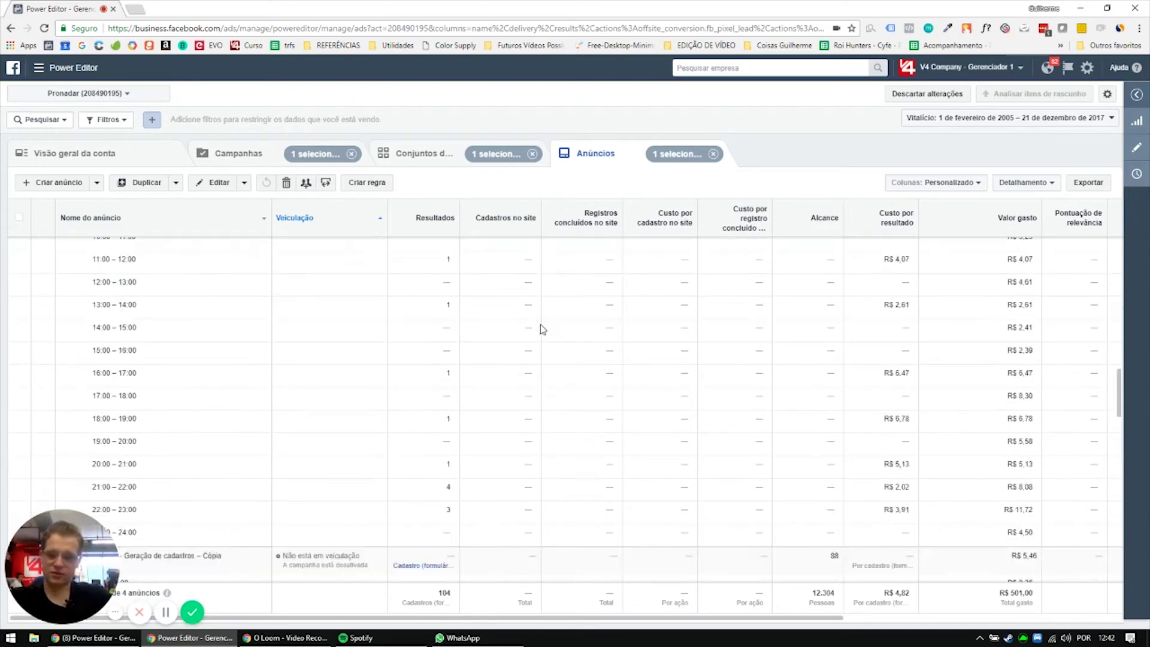
pyautogui.click(1037, 186)
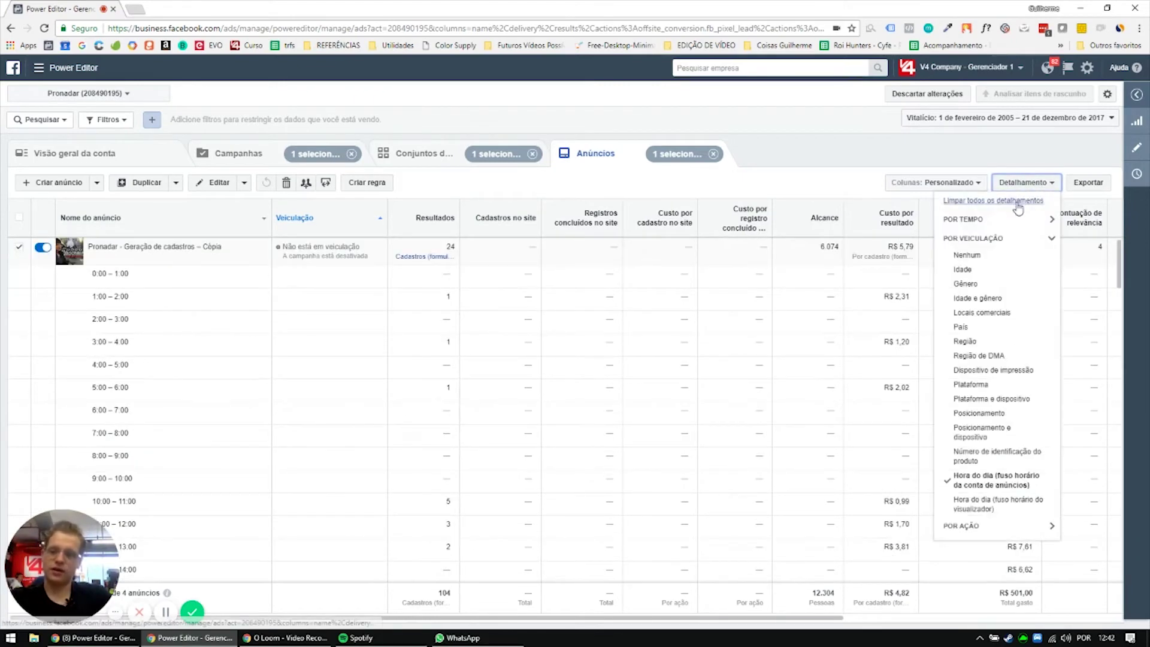
pyautogui.click(1019, 201)
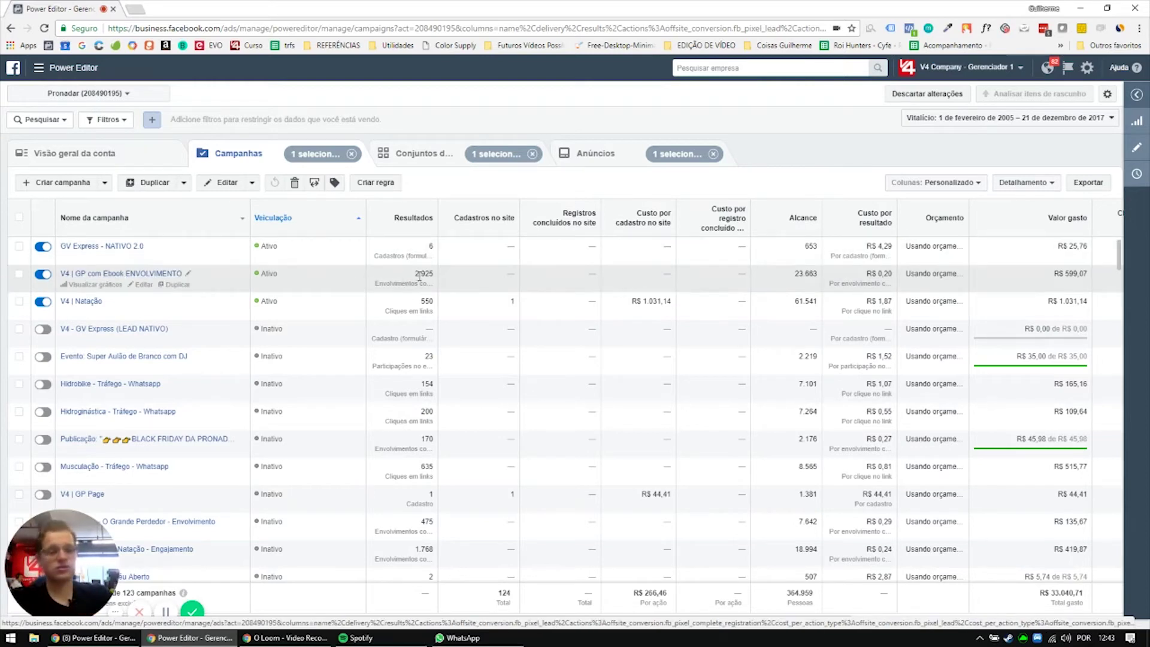
# - Examine the results, cost per result and frequency of the "V4 | GP com Ebook ENVOLVIMENTO" campaign in the campaign list
pyautogui.moveTo(428, 275); pyautogui.dragTo(413, 276)
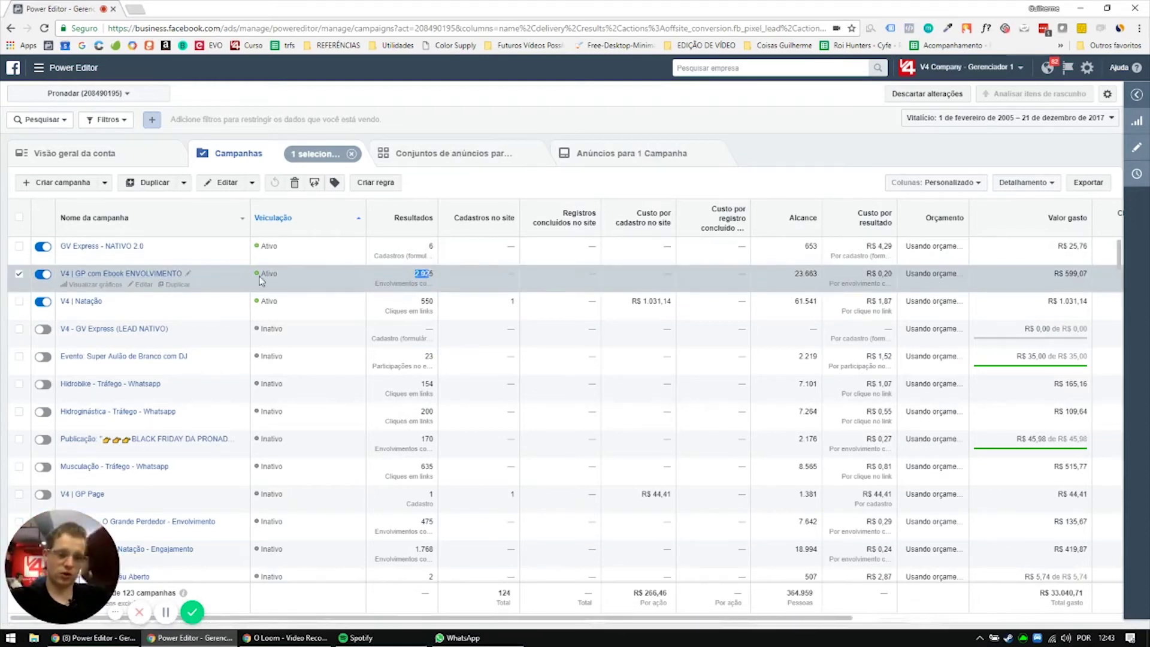
pyautogui.click(407, 281)
pyautogui.moveTo(416, 274); pyautogui.dragTo(435, 274)
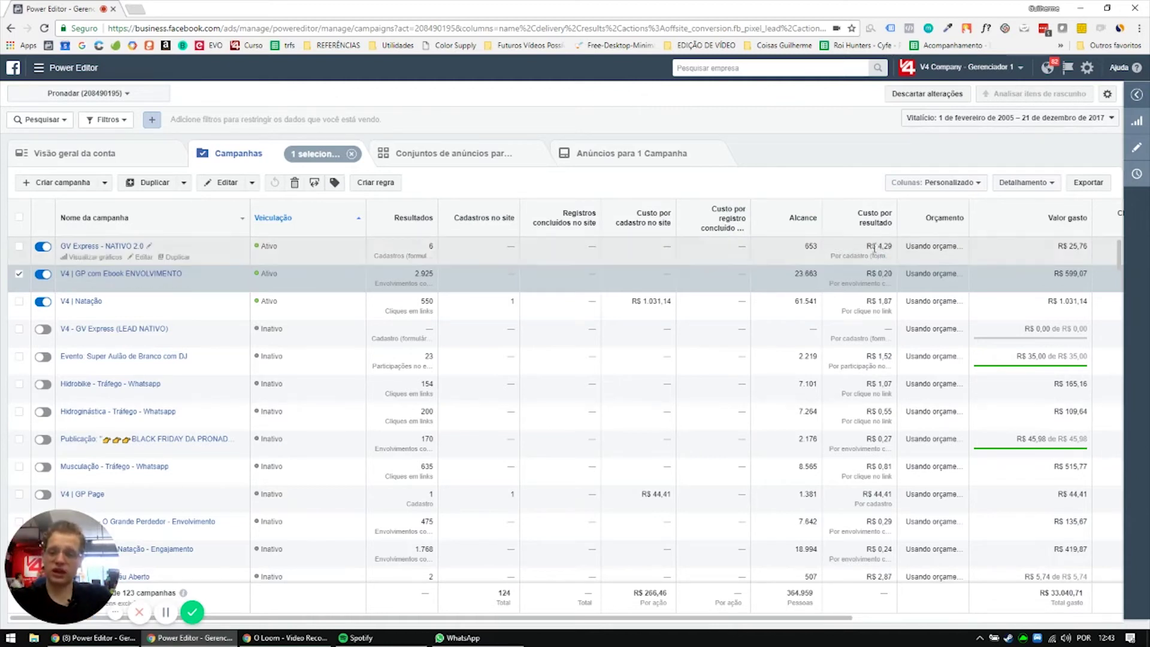
pyautogui.moveTo(878, 275); pyautogui.dragTo(893, 275)
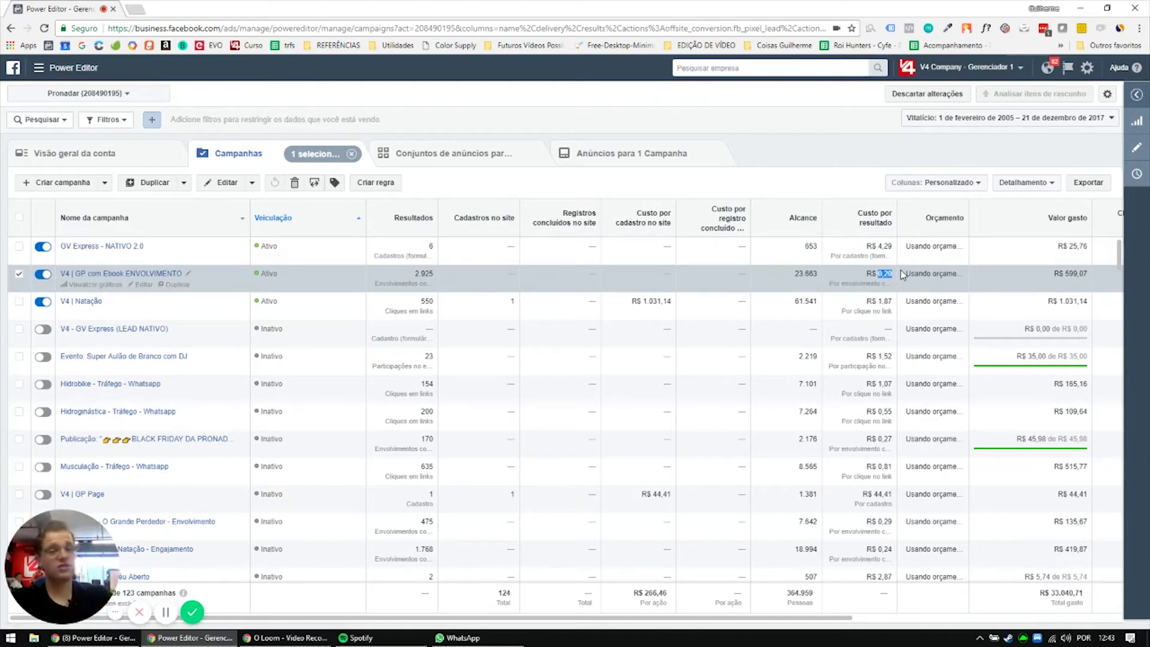
pyautogui.click(891, 270)
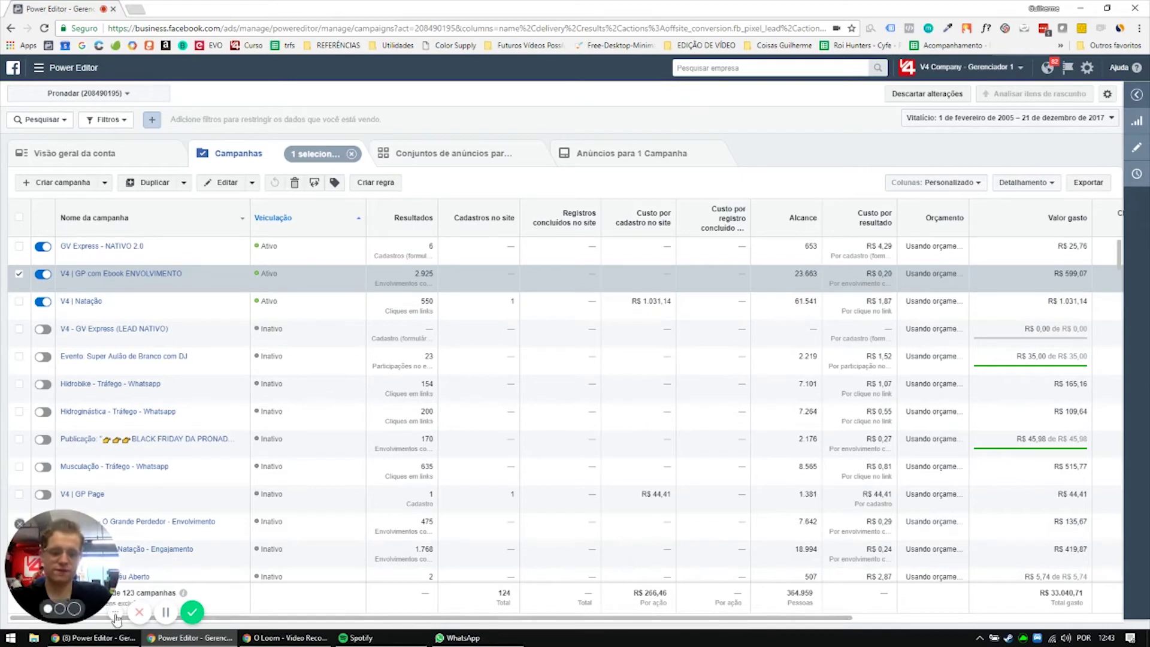
pyautogui.moveTo(655, 618); pyautogui.dragTo(863, 442)
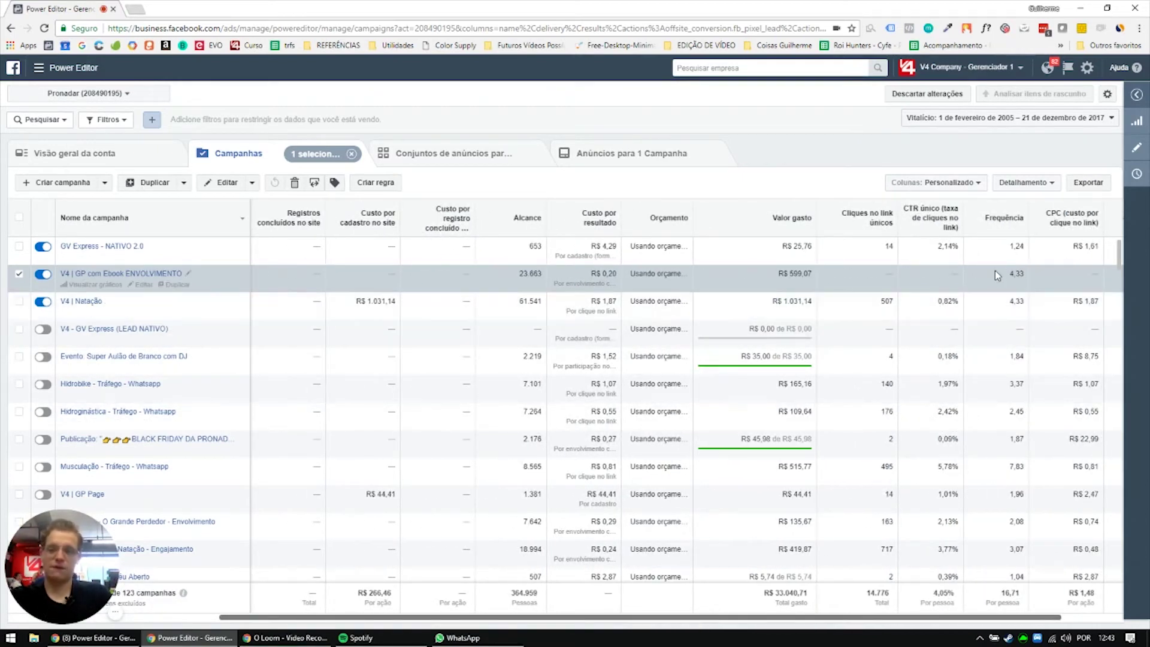
pyautogui.moveTo(1007, 274); pyautogui.dragTo(1038, 283)
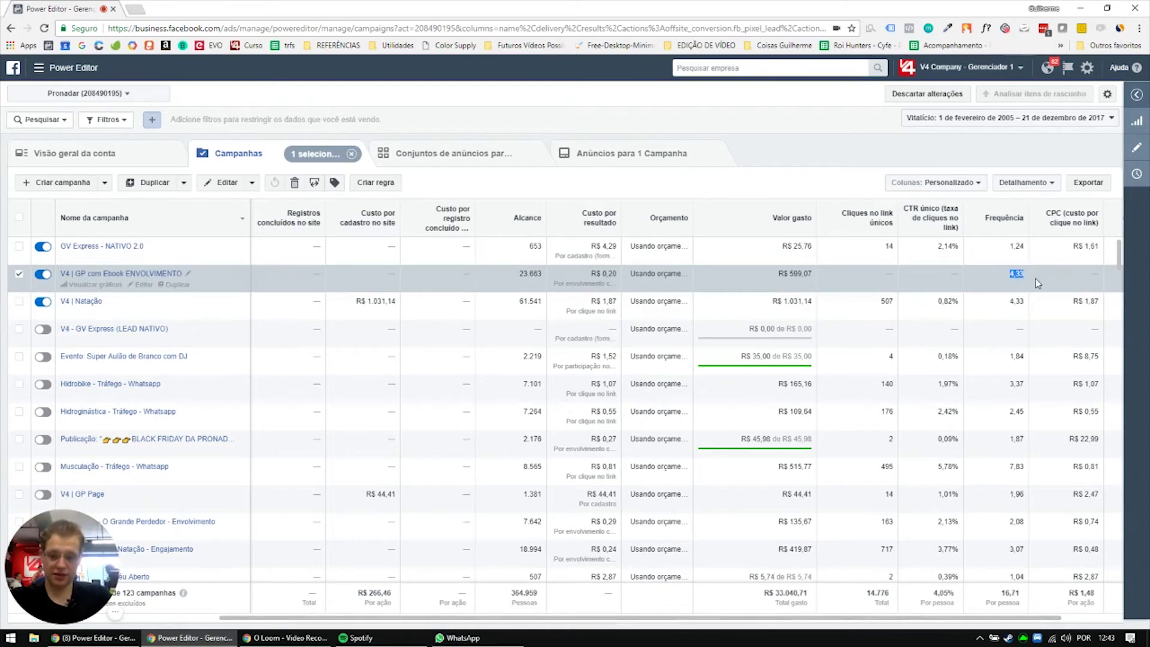
# - Open the ad sets of "V4 | GP com Ebook ENVOLVIMENTO" and check the daily budget of the "Direcionamento" ad set
pyautogui.click(126, 274)
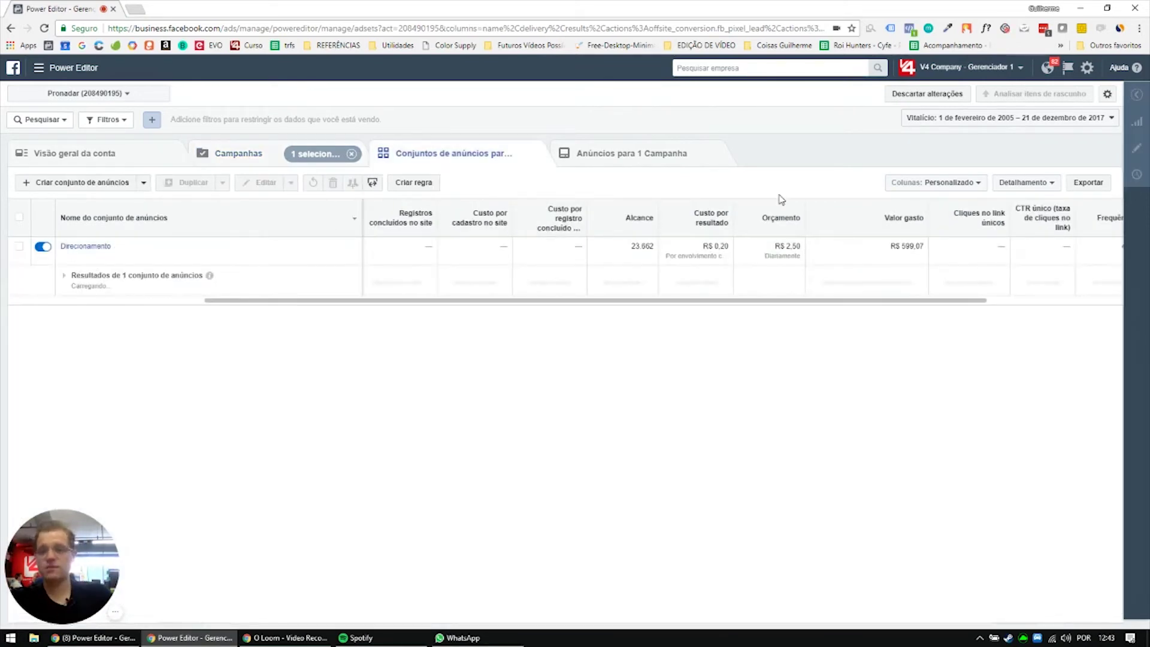
pyautogui.tripleClick(799, 245)
pyautogui.moveTo(799, 249); pyautogui.dragTo(801, 246)
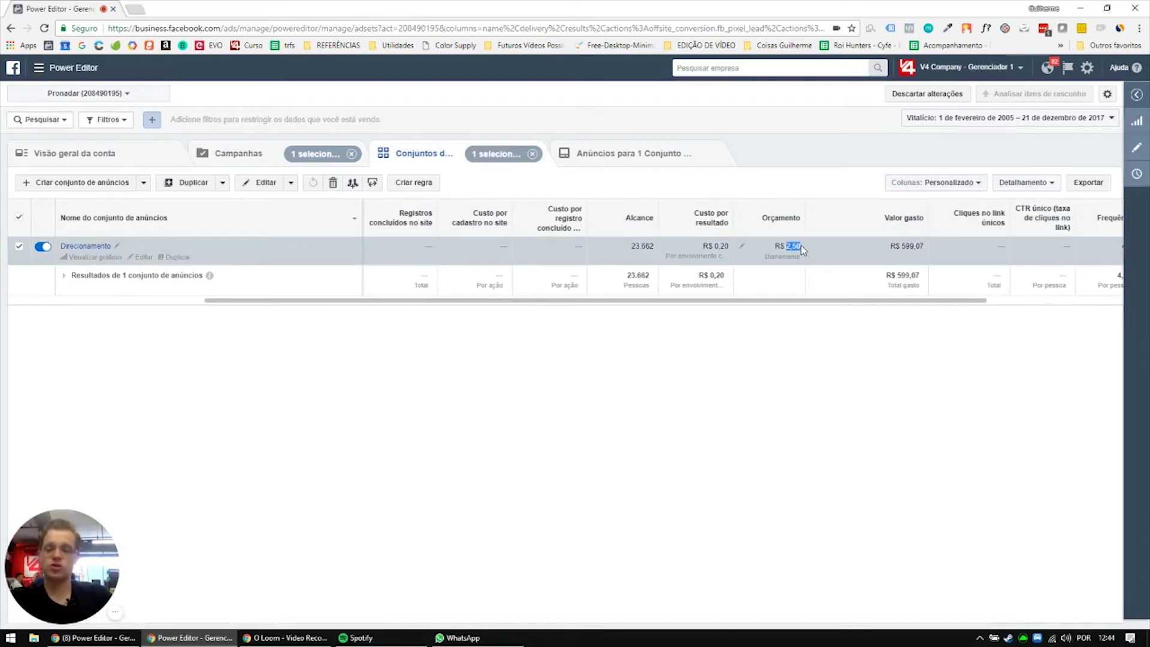
pyautogui.click(836, 253)
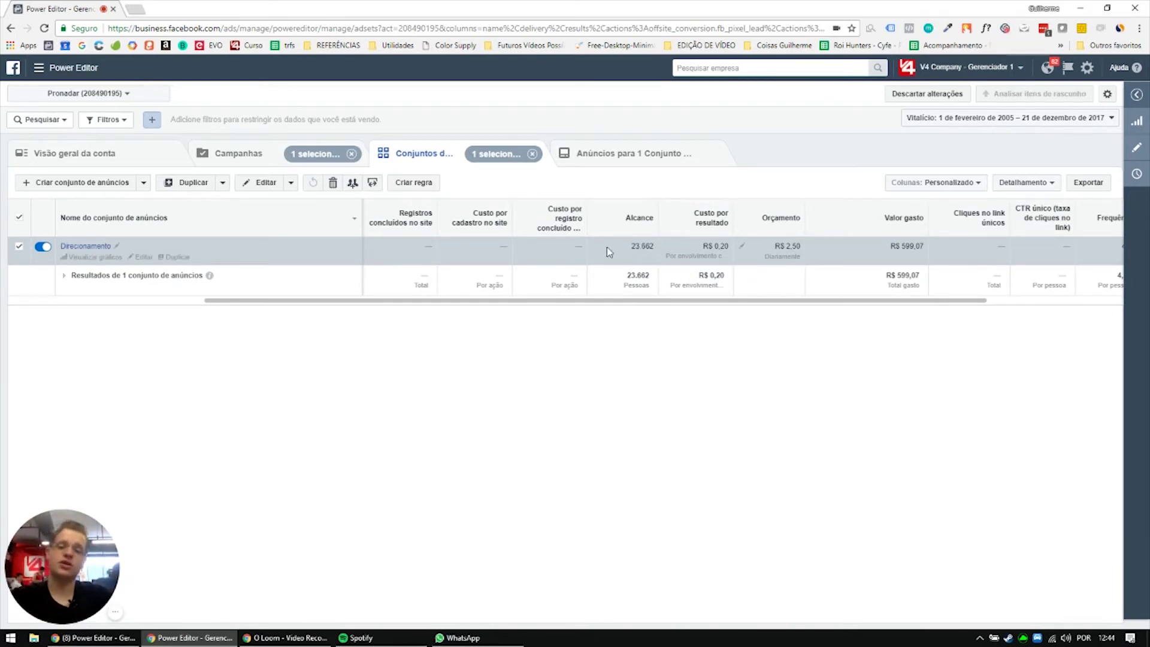
# - Break down the "Direcionamento" ad set's results by platform
pyautogui.click(1040, 181)
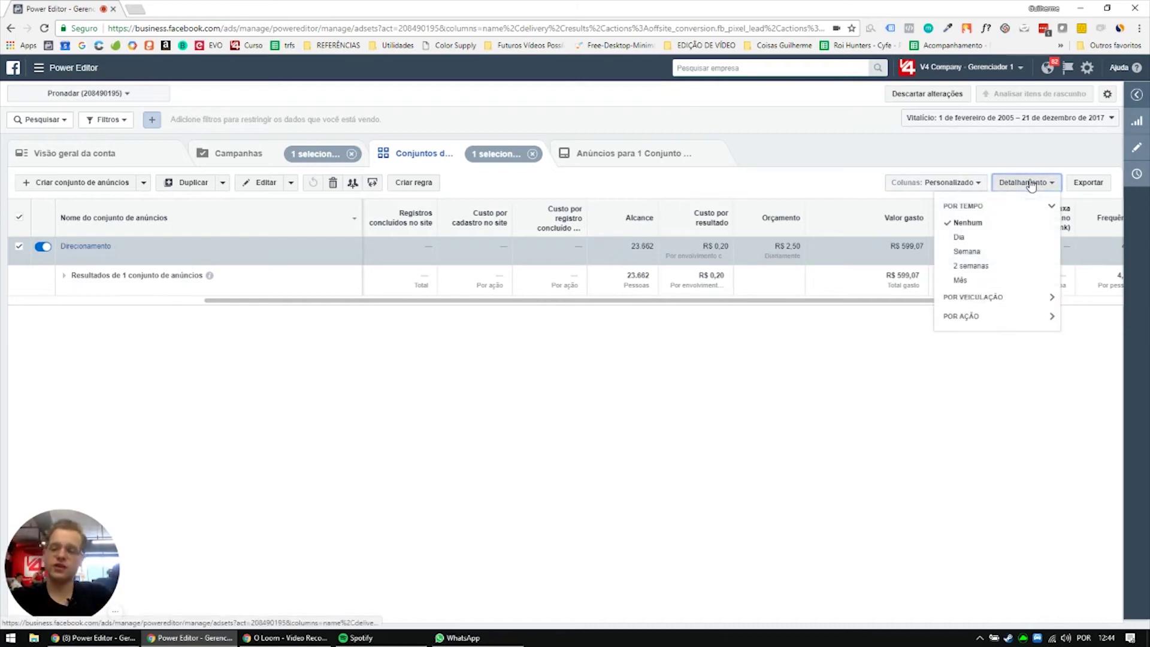
pyautogui.click(1017, 298)
pyautogui.click(994, 382)
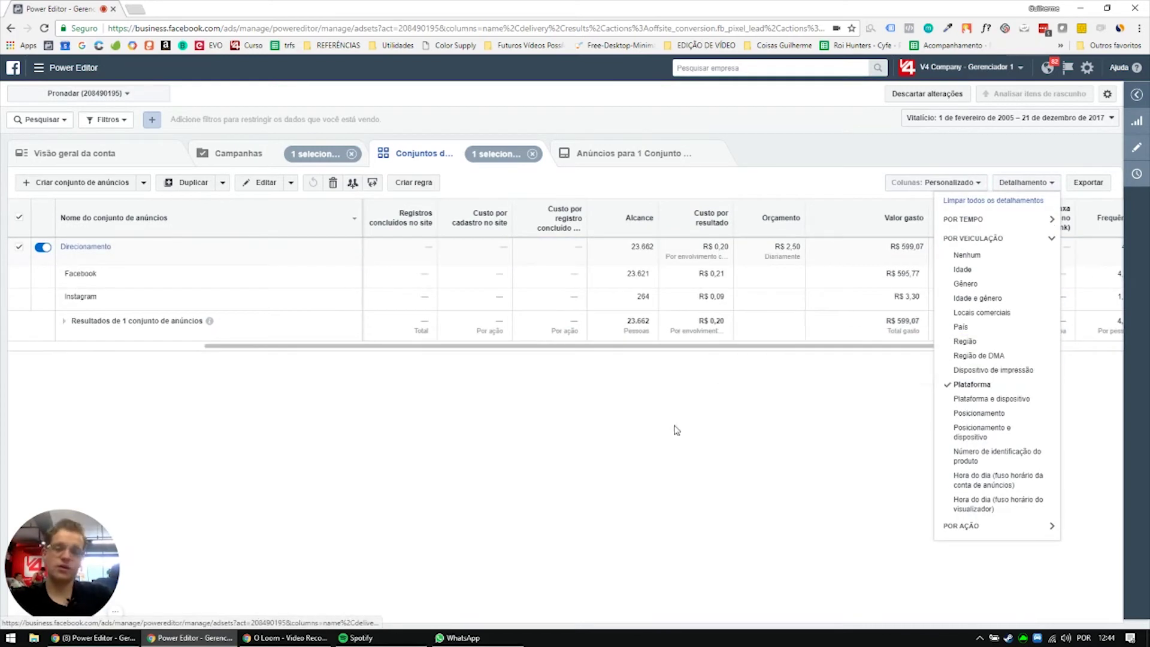
pyautogui.click(717, 414)
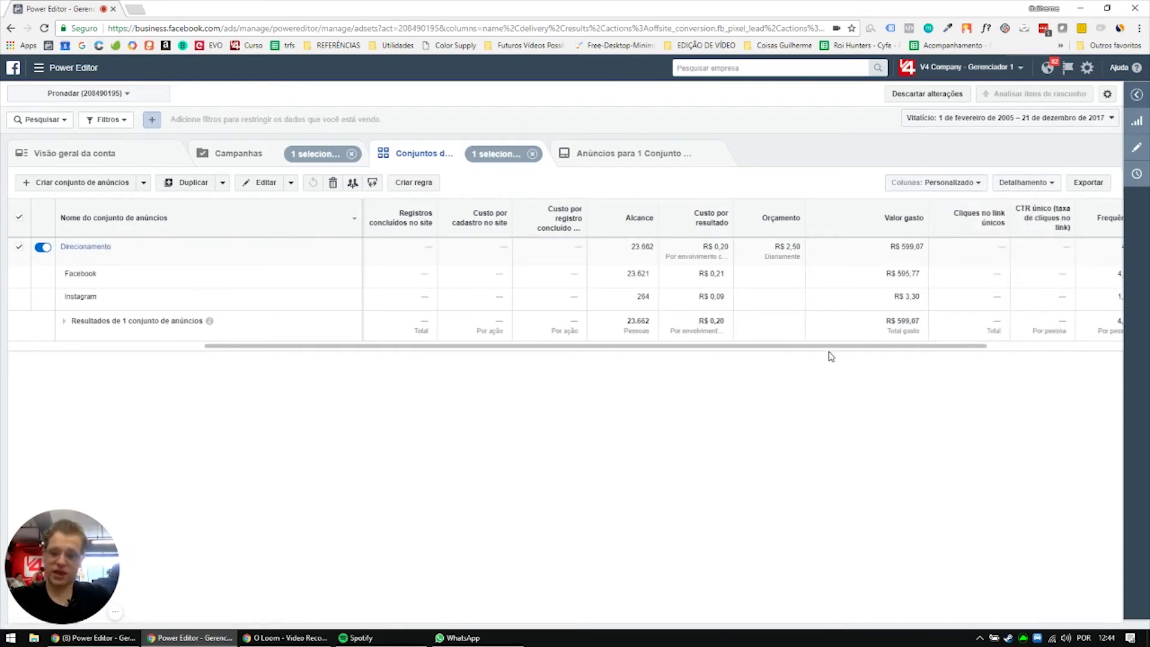
# - Examine the spend, cost and frequency per platform of the "Direcionamento" ad set, and open its ads
pyautogui.hscroll(1, 830, 356)
pyautogui.moveTo(863, 296); pyautogui.dragTo(889, 298)
pyautogui.click(889, 298)
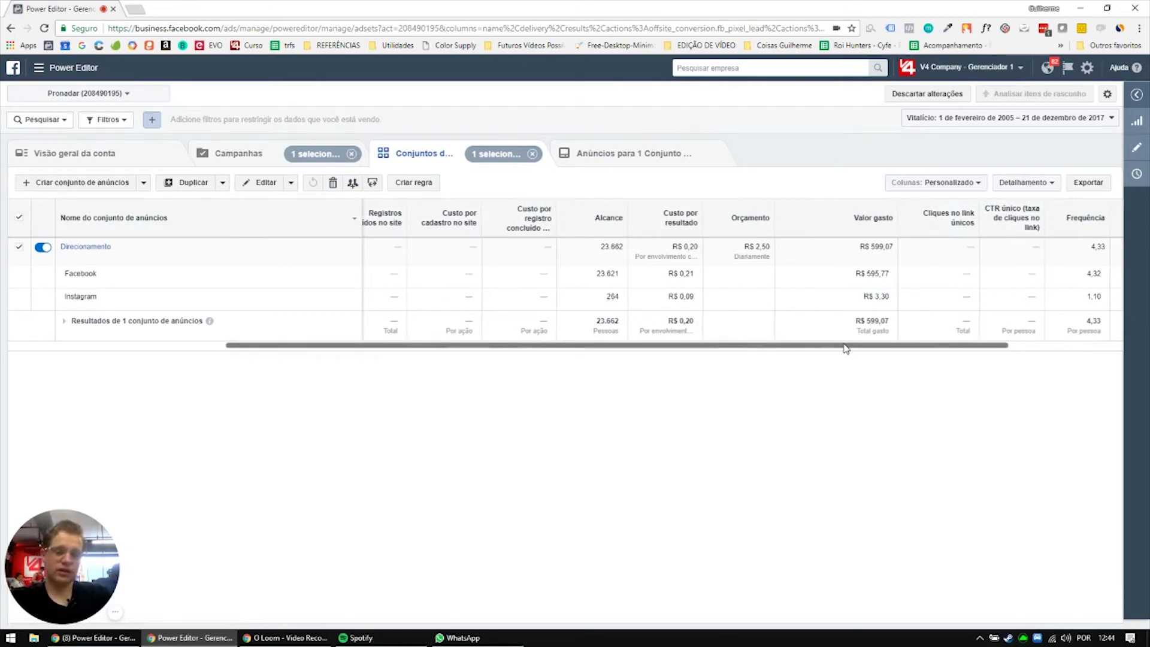
pyautogui.moveTo(845, 346); pyautogui.dragTo(508, 382)
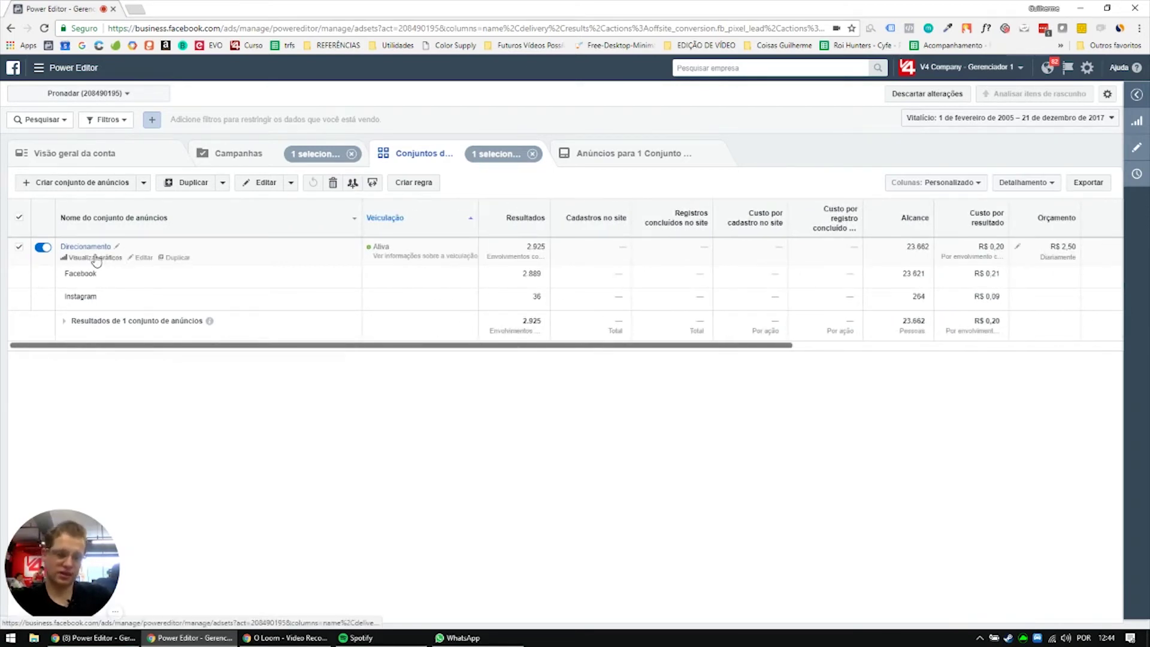
pyautogui.click(95, 255)
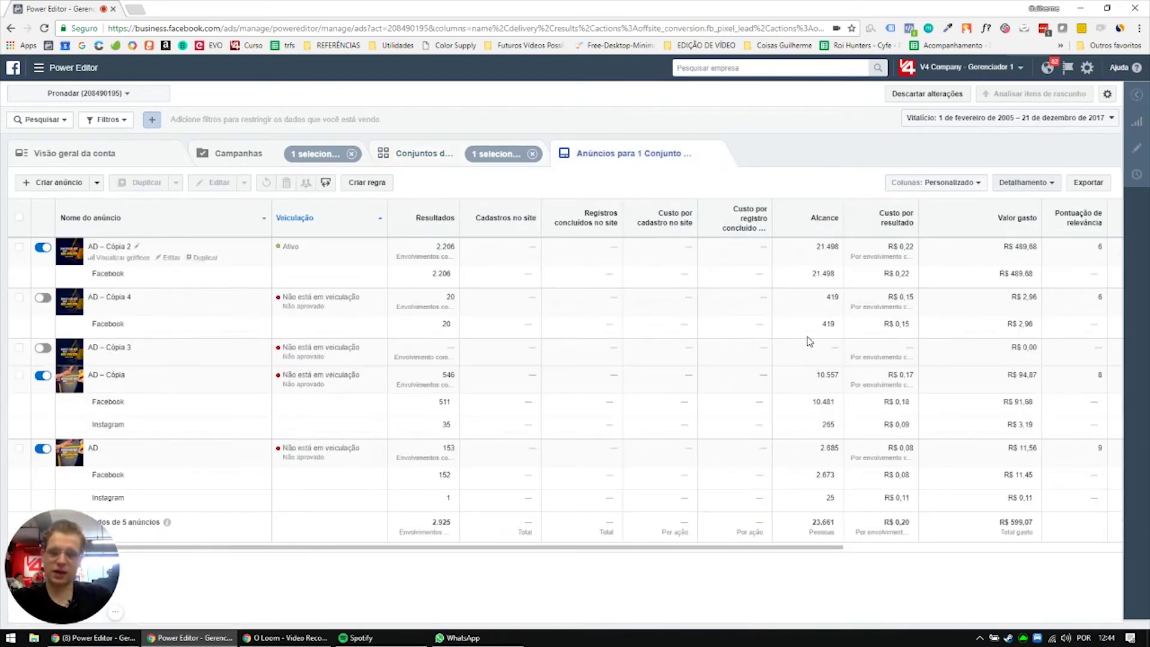
pyautogui.moveTo(41, 556); pyautogui.dragTo(41, 105)
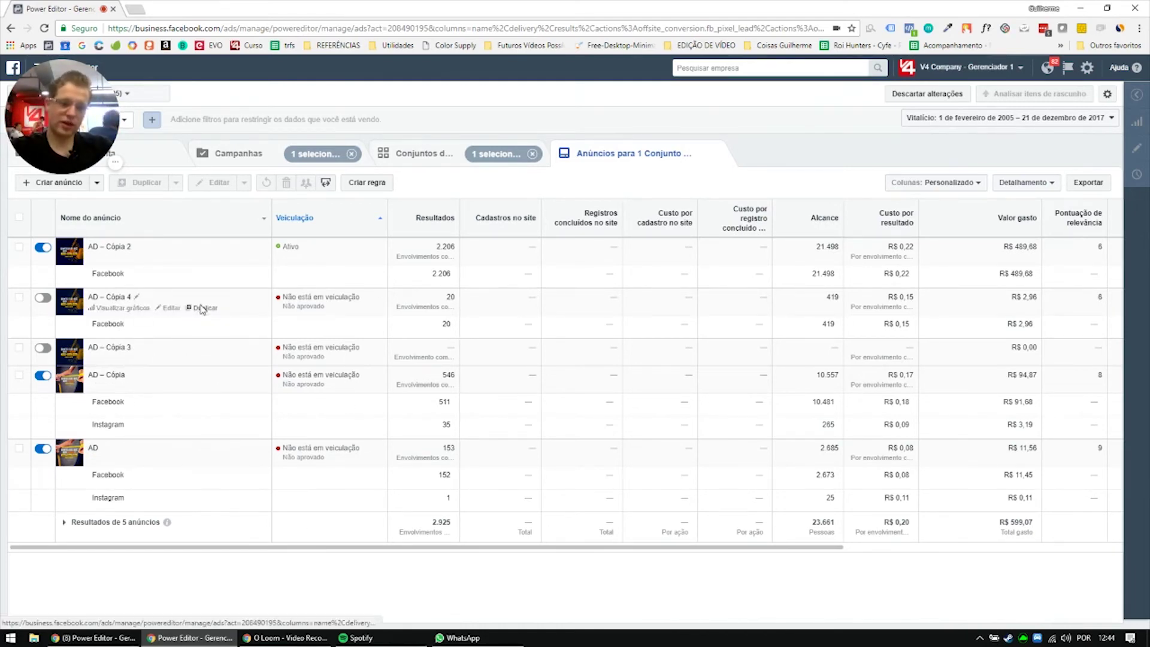
# - Open the "AD – Cópia 4" ad for editing, review its text and preview, and close the editor
pyautogui.click(204, 306)
pyautogui.press('Escape')
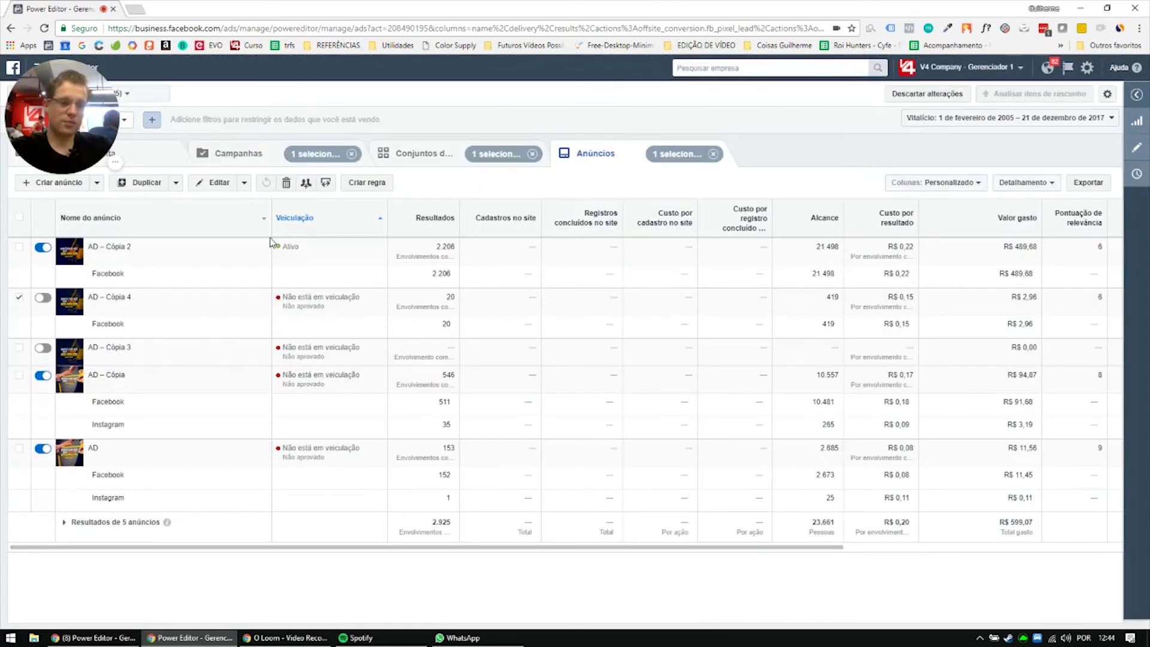
pyautogui.click(217, 182)
pyautogui.scroll(-5, 958, 461)
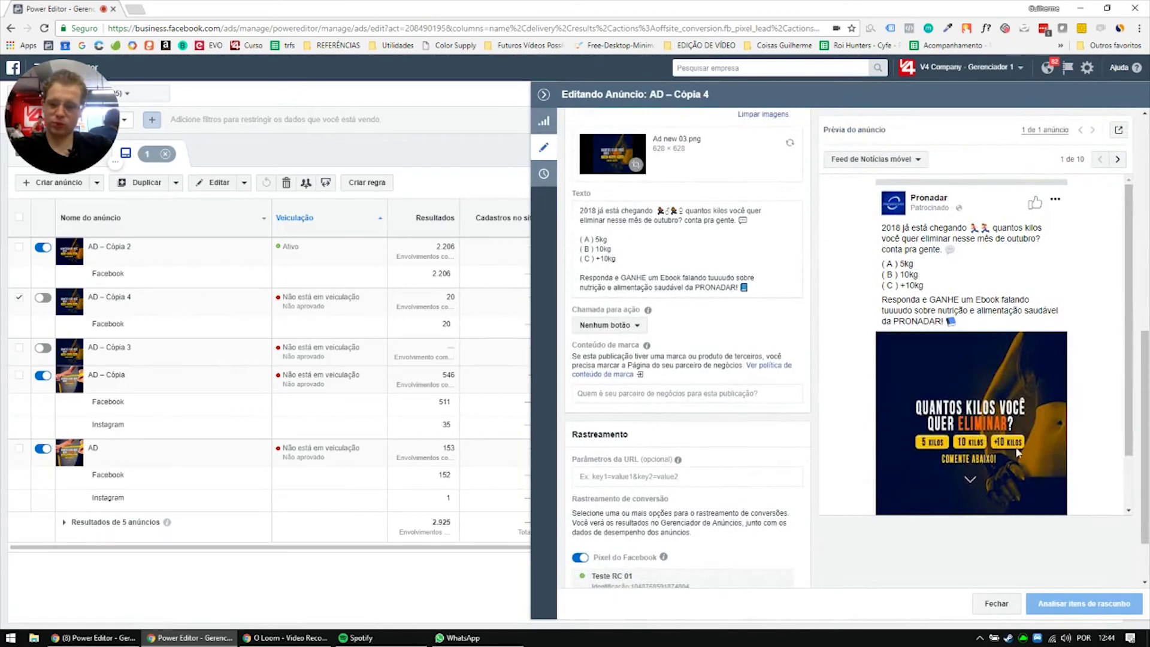
pyautogui.click(543, 94)
# - Open the "AD – Cópia 2" ad for editing, review its text and preview, and close the editor
pyautogui.click(219, 183)
pyautogui.scroll(-5, 605, 294)
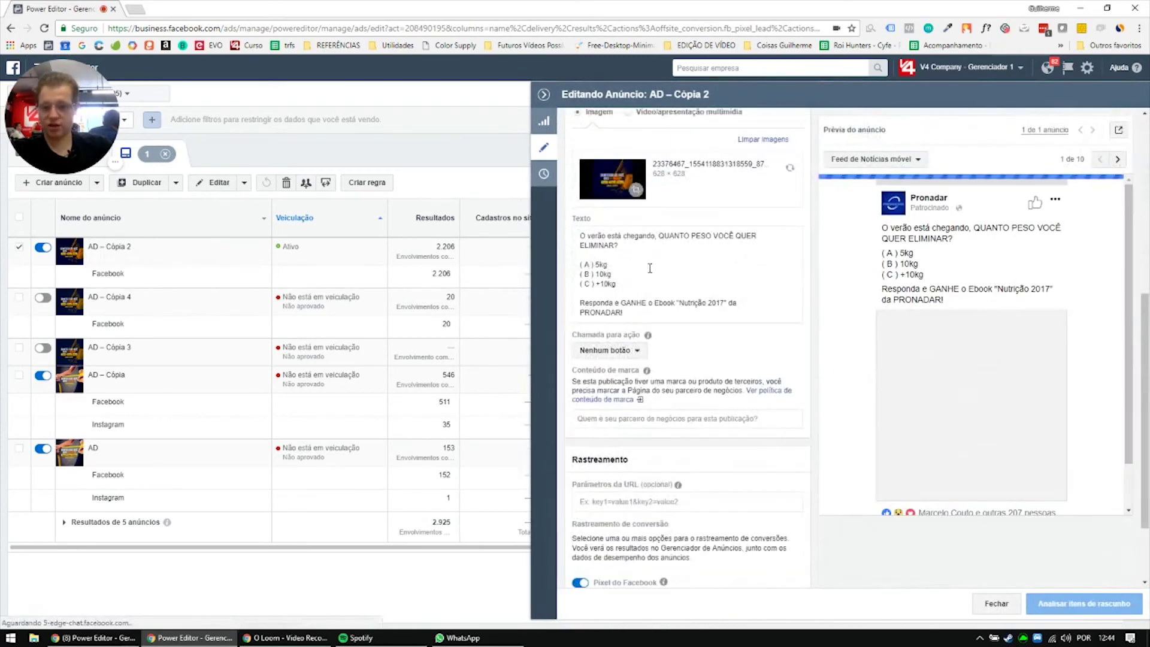
pyautogui.scroll(-2, 938, 388)
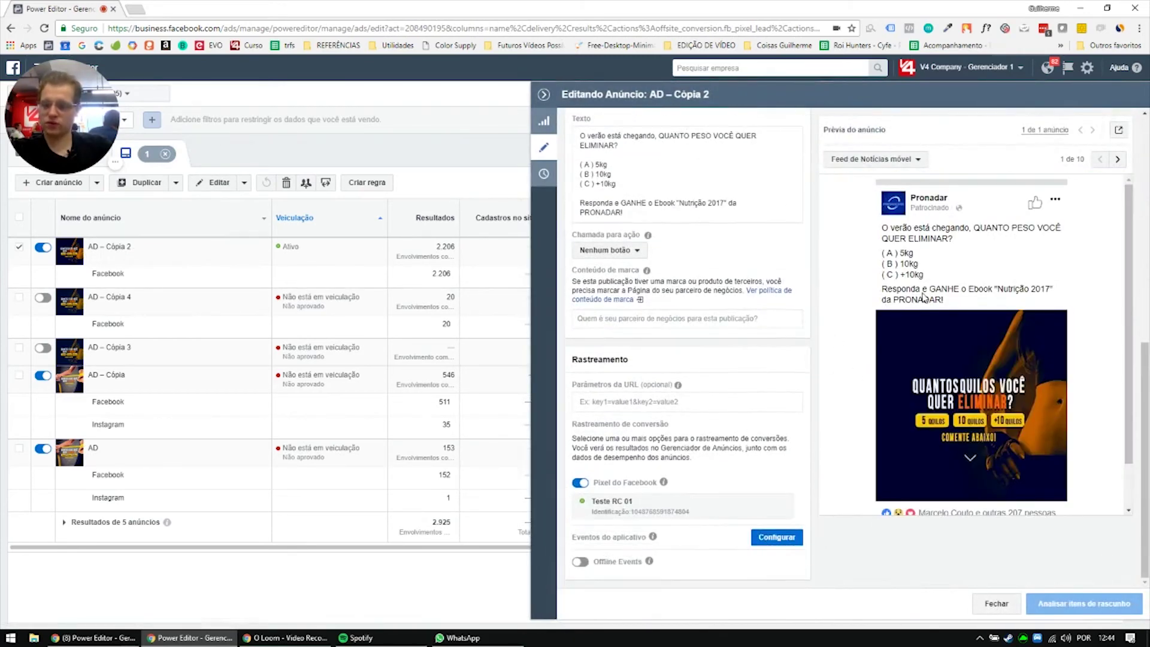
pyautogui.click(543, 94)
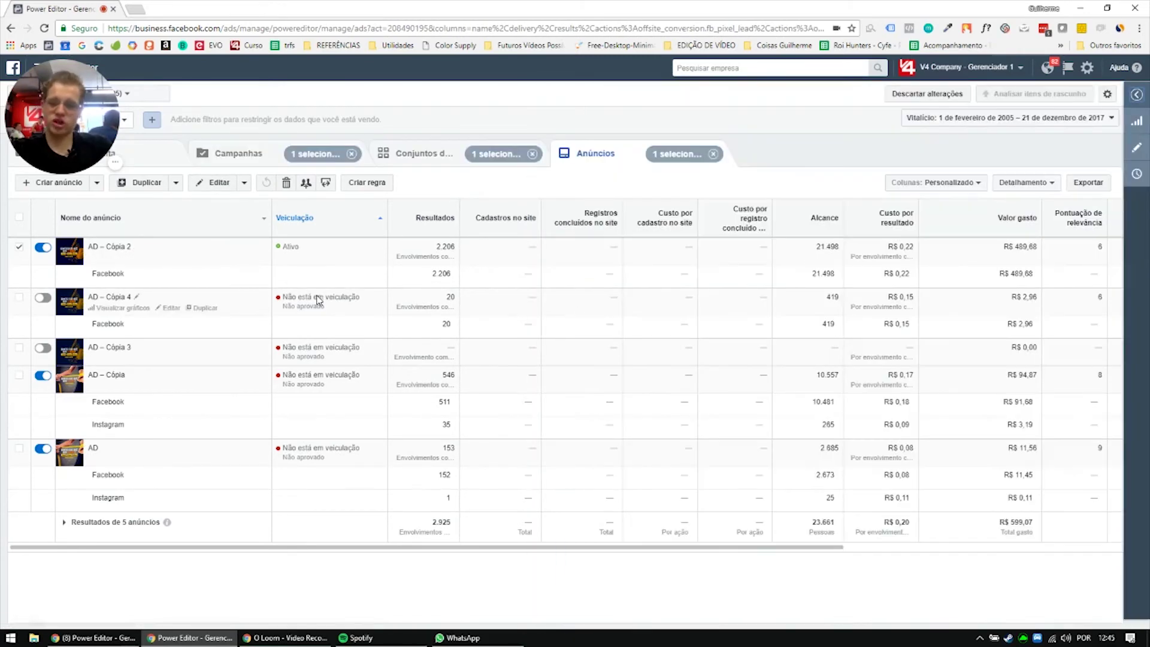
# - Compare the relevance scores and costs per result of the "AD – Cópia 2" and "AD" ads
pyautogui.moveTo(688, 547); pyautogui.dragTo(951, 550)
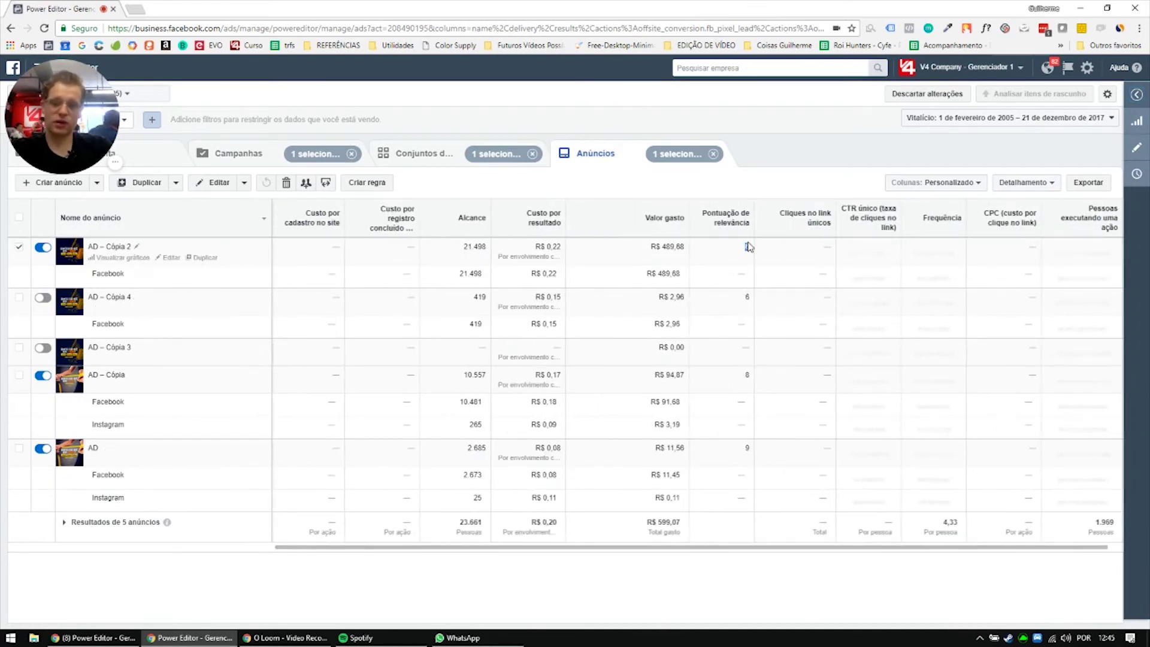
pyautogui.moveTo(623, 550); pyautogui.dragTo(261, 557)
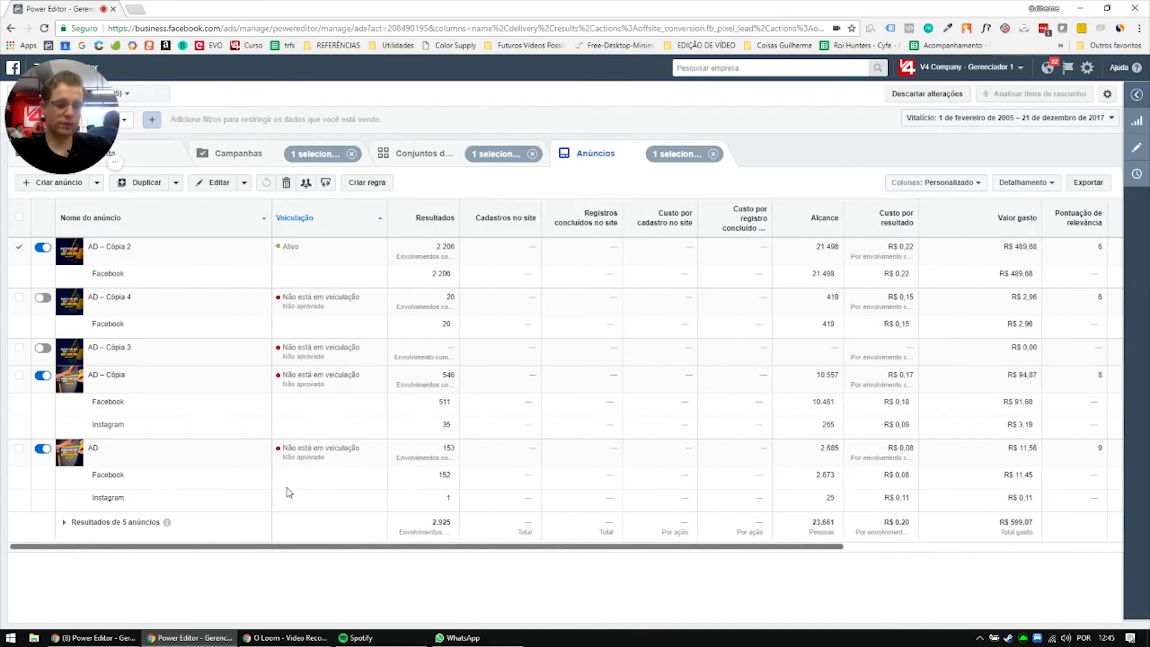
pyautogui.moveTo(288, 550); pyautogui.dragTo(604, 557)
pyautogui.moveTo(713, 444); pyautogui.dragTo(763, 452)
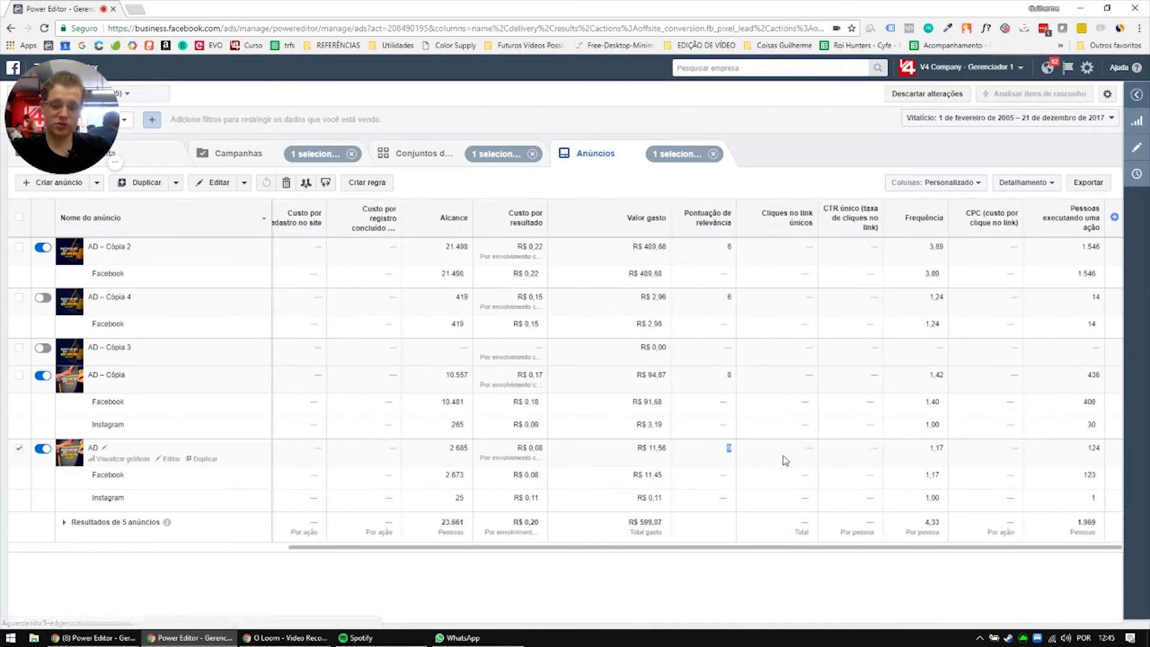
pyautogui.click(730, 456)
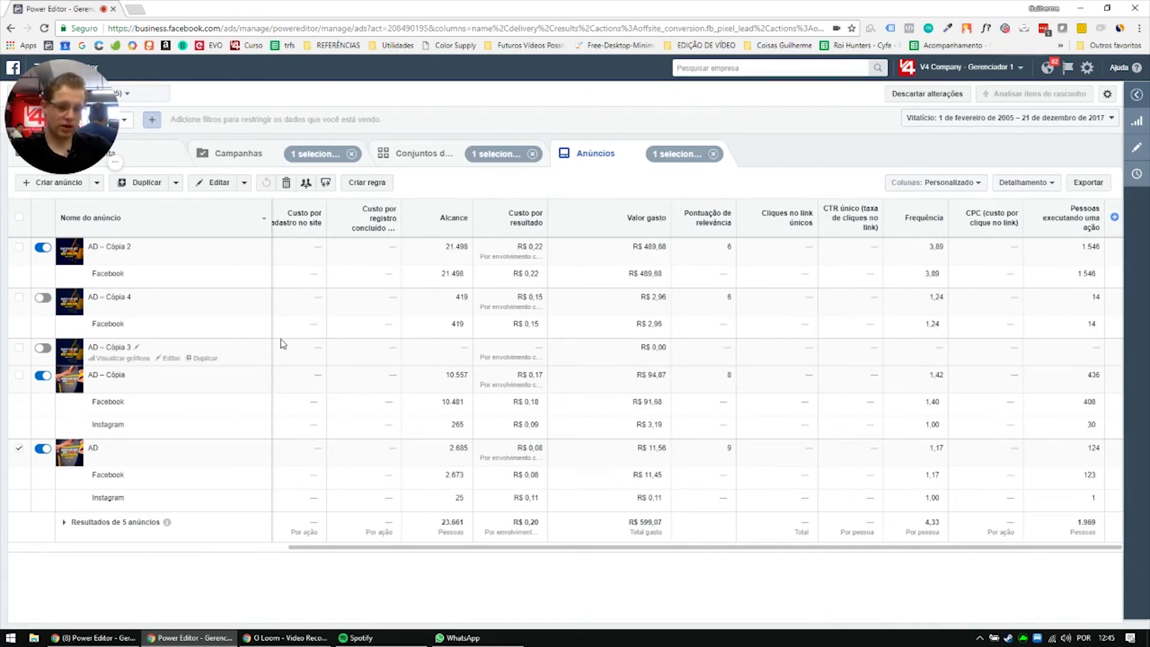
# - Open the "AD" ad for editing, review its disapproval notice and post preview, and close the editor
pyautogui.click(217, 182)
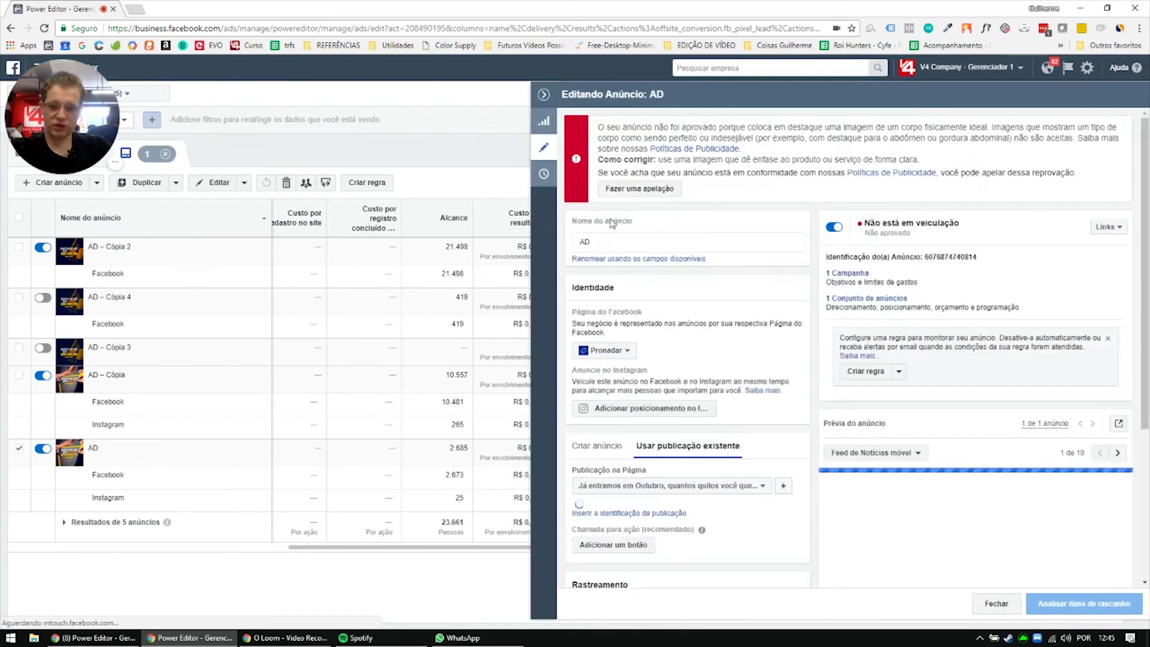
pyautogui.scroll(-3, 712, 202)
pyautogui.moveTo(706, 319)
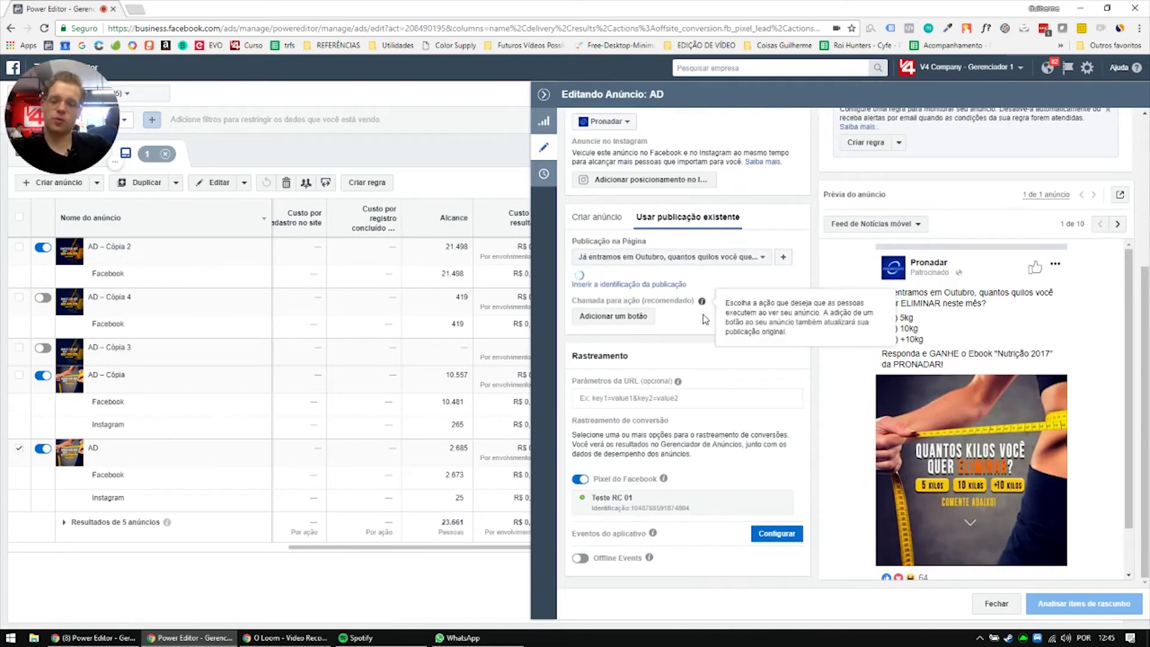
pyautogui.click(543, 94)
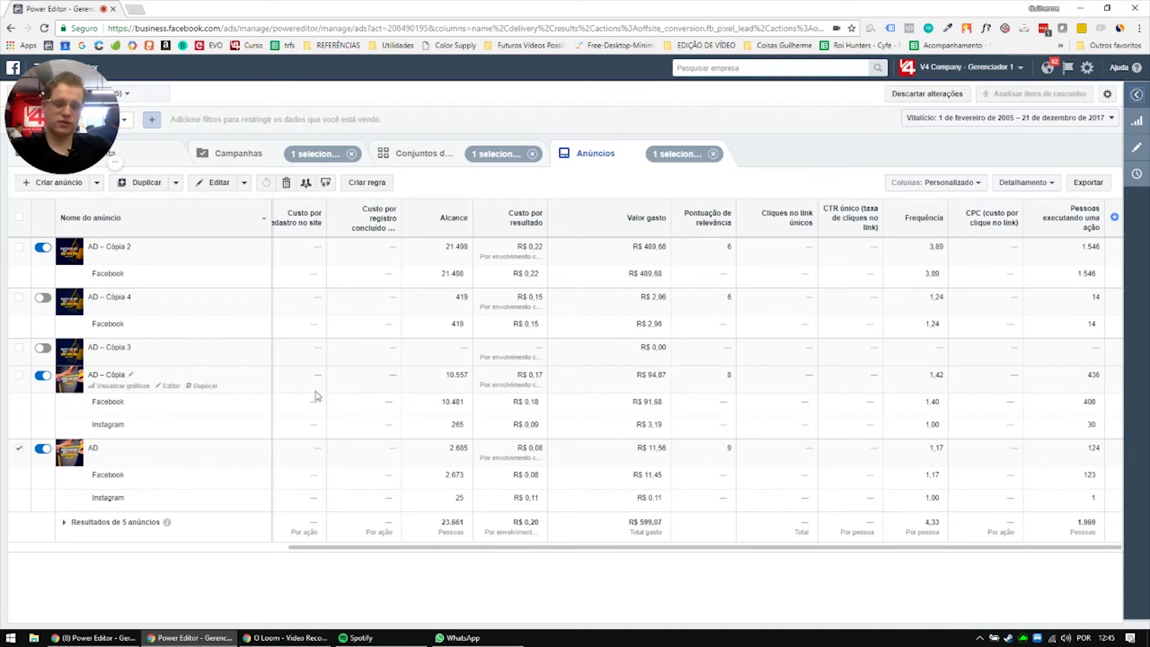
# - Break down the ads' results by age and gender, and look through the results of each group
pyautogui.moveTo(471, 550); pyautogui.dragTo(128, 533)
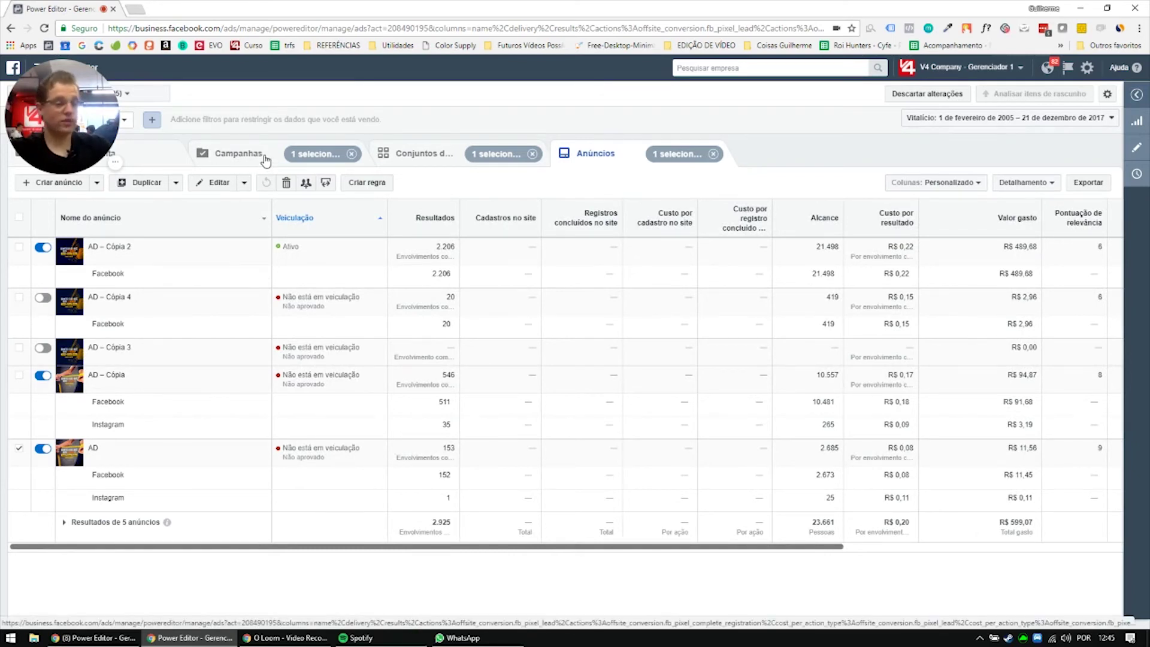
pyautogui.click(1025, 186)
pyautogui.click(1006, 310)
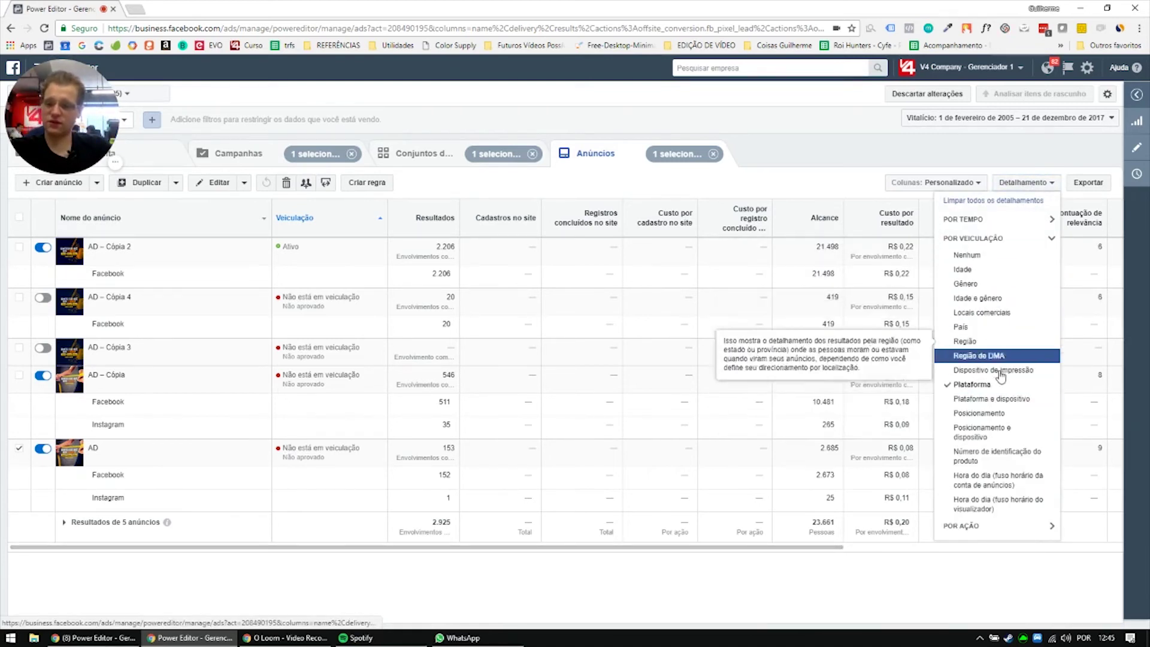
pyautogui.click(996, 300)
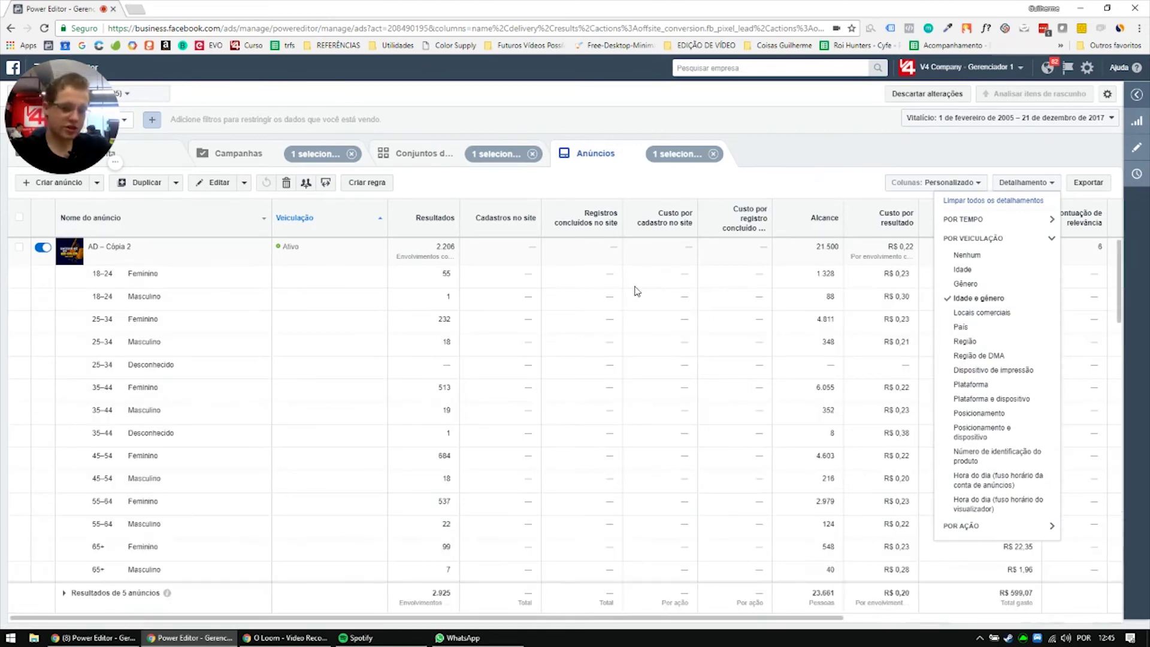
pyautogui.click(679, 314)
pyautogui.scroll(-5, 697, 316)
pyautogui.scroll(5, 657, 389)
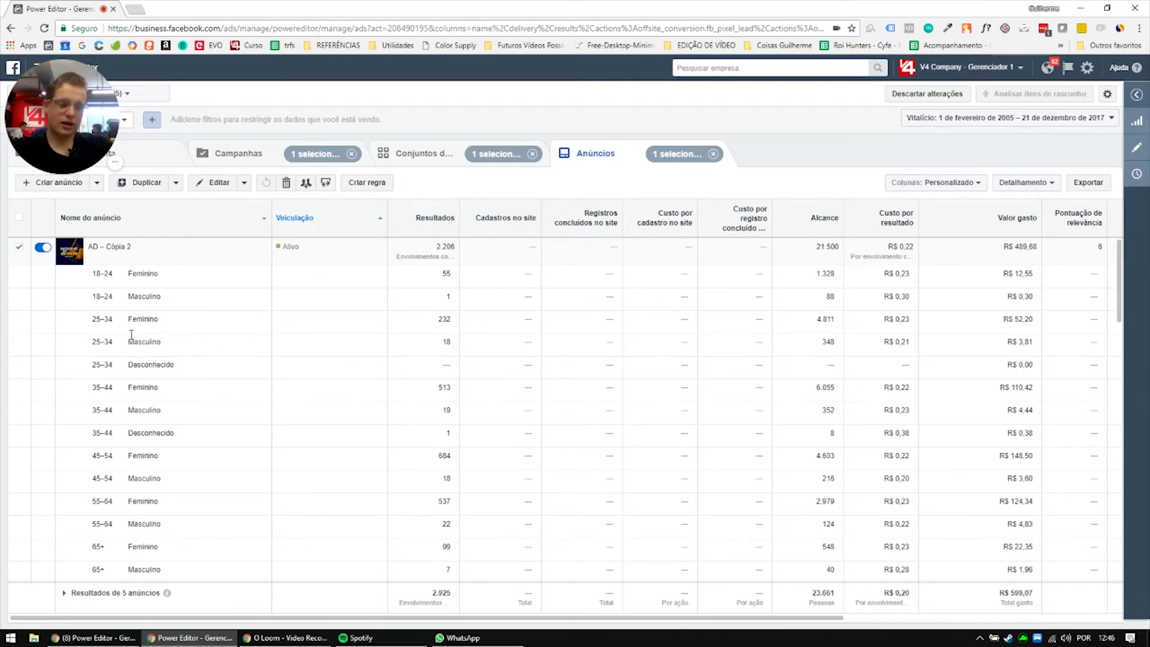
# - Return to the ad sets and clear the age and gender breakdown
pyautogui.click(441, 158)
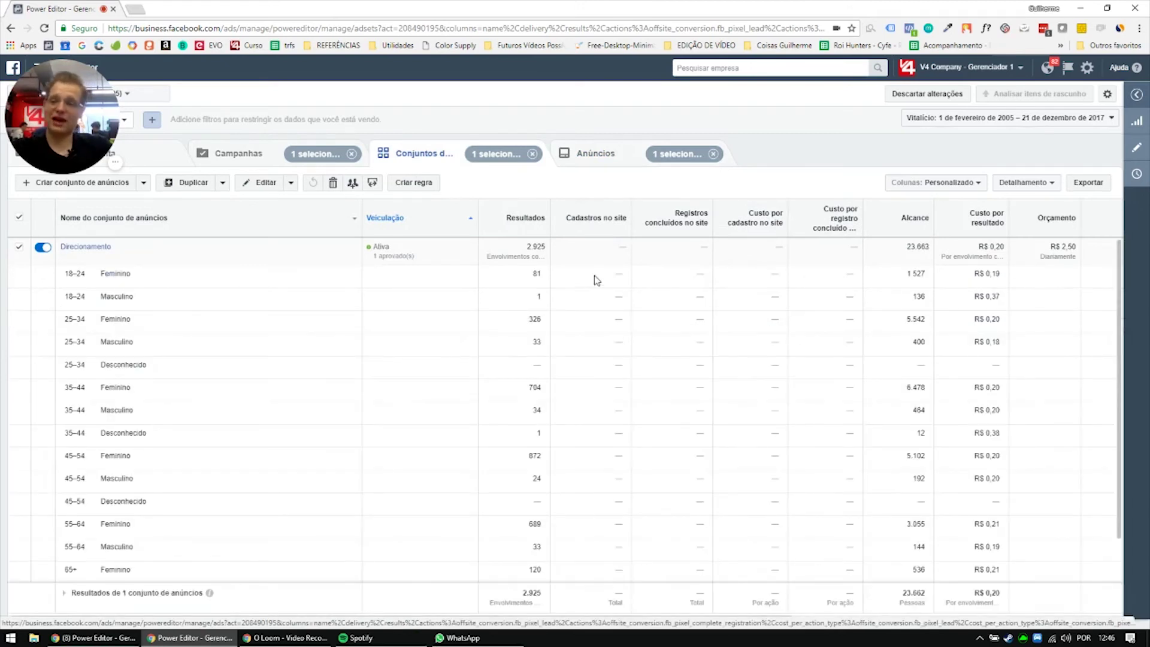
pyautogui.click(1016, 182)
pyautogui.click(949, 220)
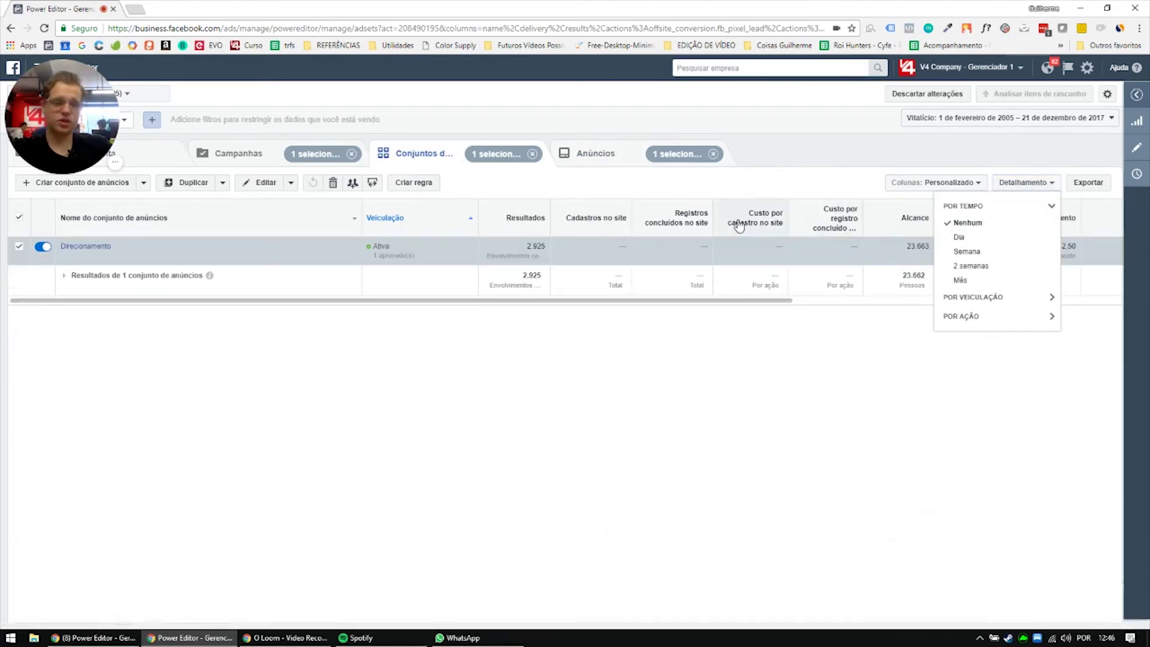
# - Open the "Direcionamento" ad set for editing and examine its daily budget setting
pyautogui.moveTo(740, 224)
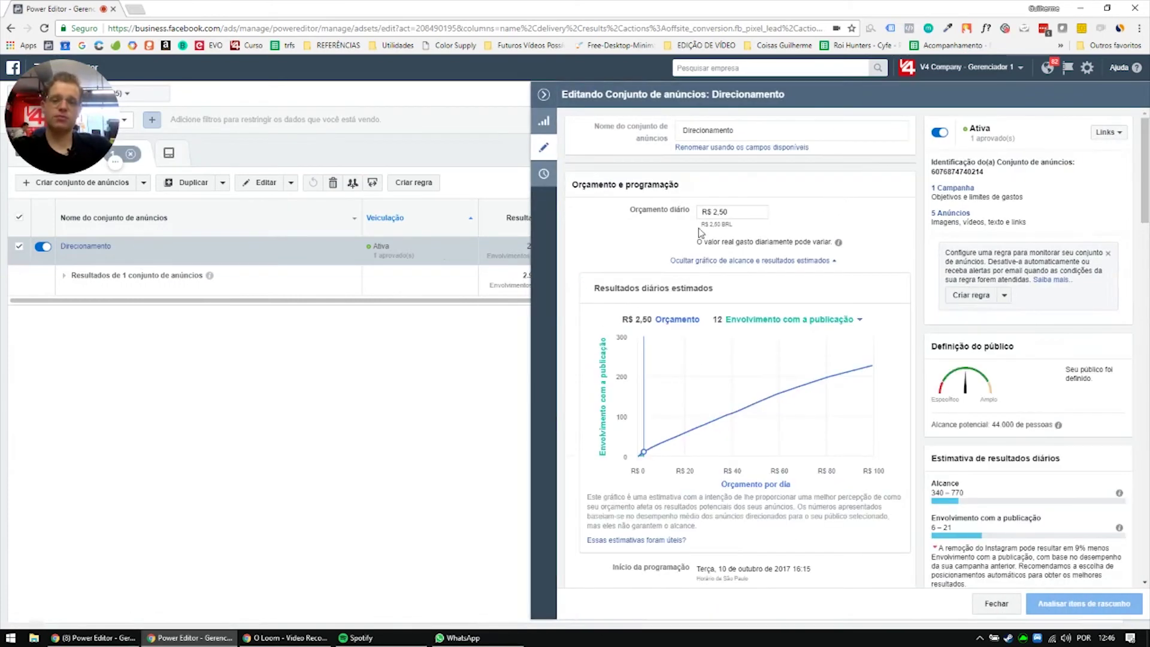
pyautogui.moveTo(630, 210); pyautogui.dragTo(666, 212)
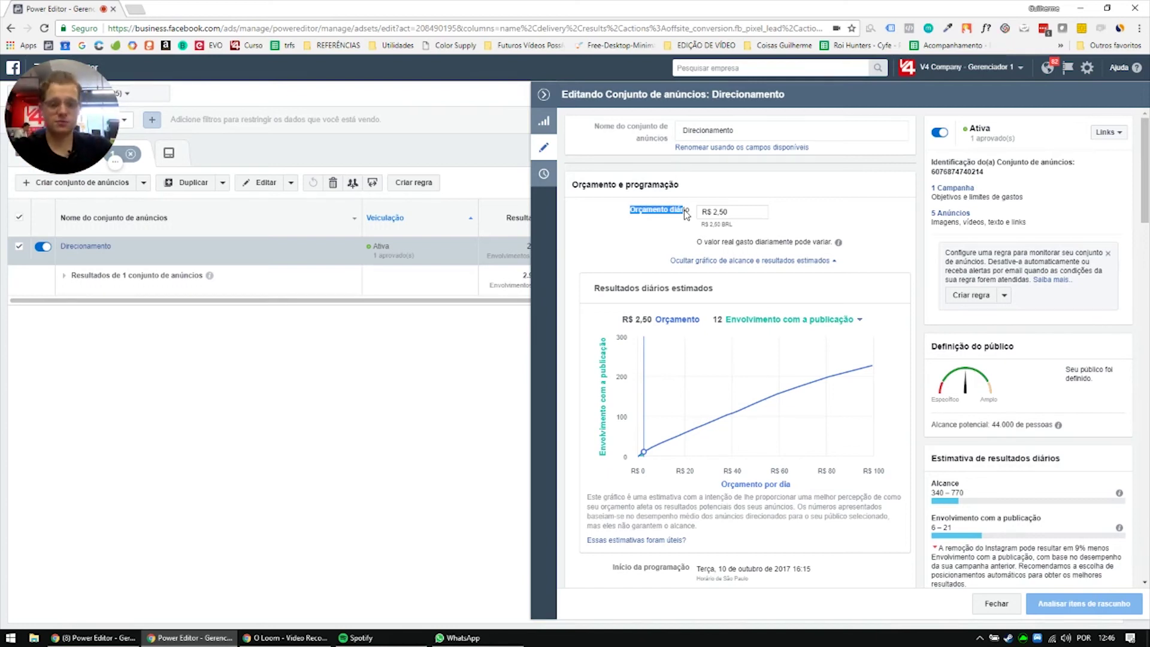
pyautogui.click(632, 210)
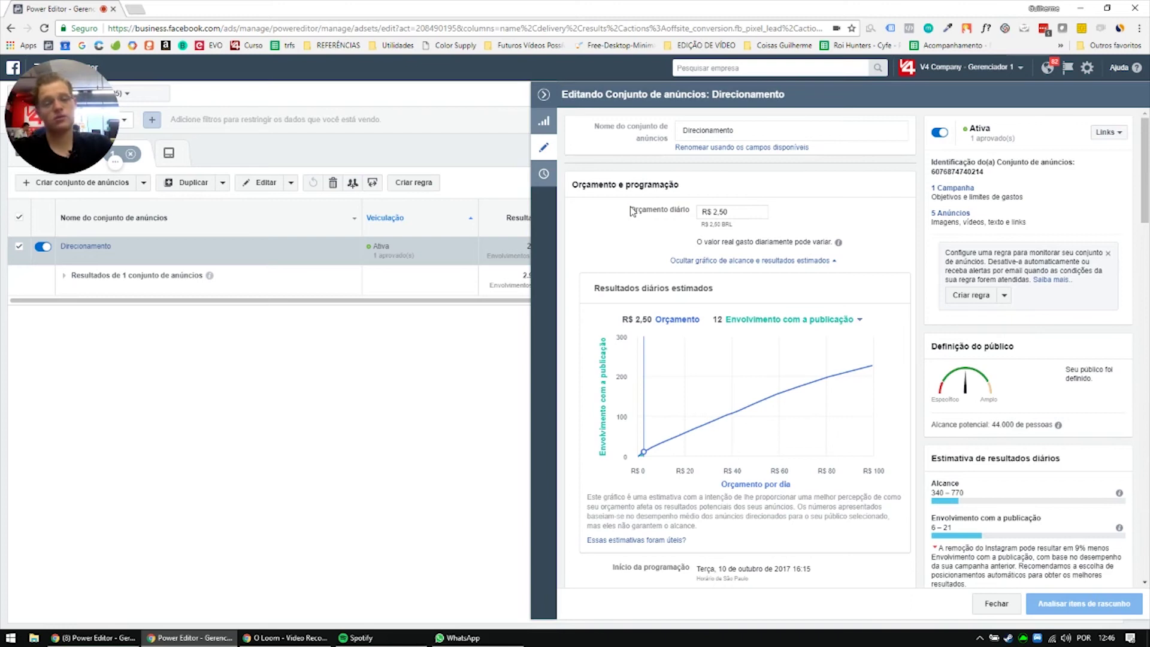
pyautogui.moveTo(629, 210); pyautogui.dragTo(671, 214)
pyautogui.click(674, 213)
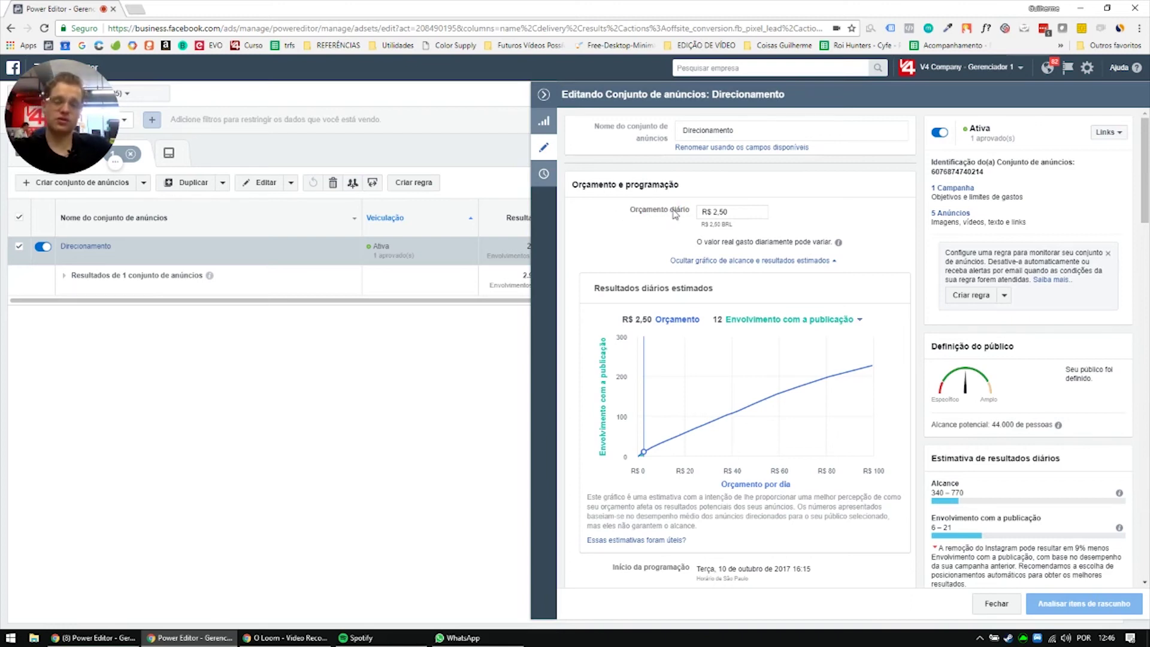
pyautogui.tripleClick(676, 212)
pyautogui.click(662, 208)
pyautogui.click(734, 212)
pyautogui.moveTo(631, 209); pyautogui.dragTo(684, 211)
pyautogui.click(684, 209)
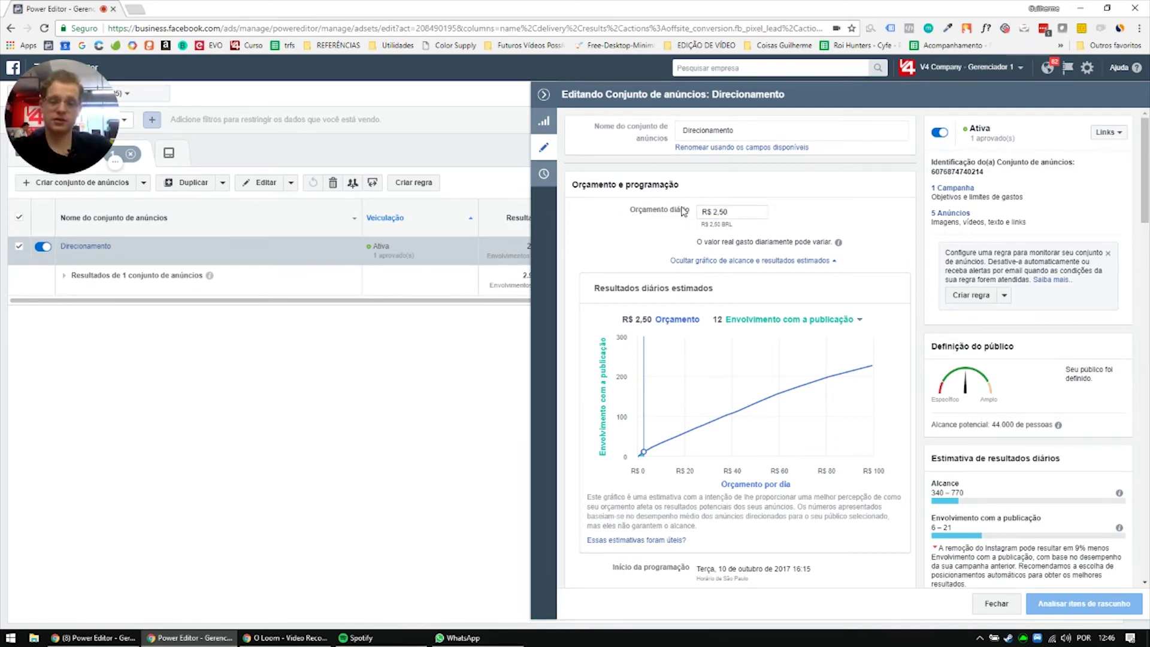
# - Examine the ad scheduling options of the "Direcionamento" ad set in relation to its budget type
pyautogui.scroll(-3, 674, 210)
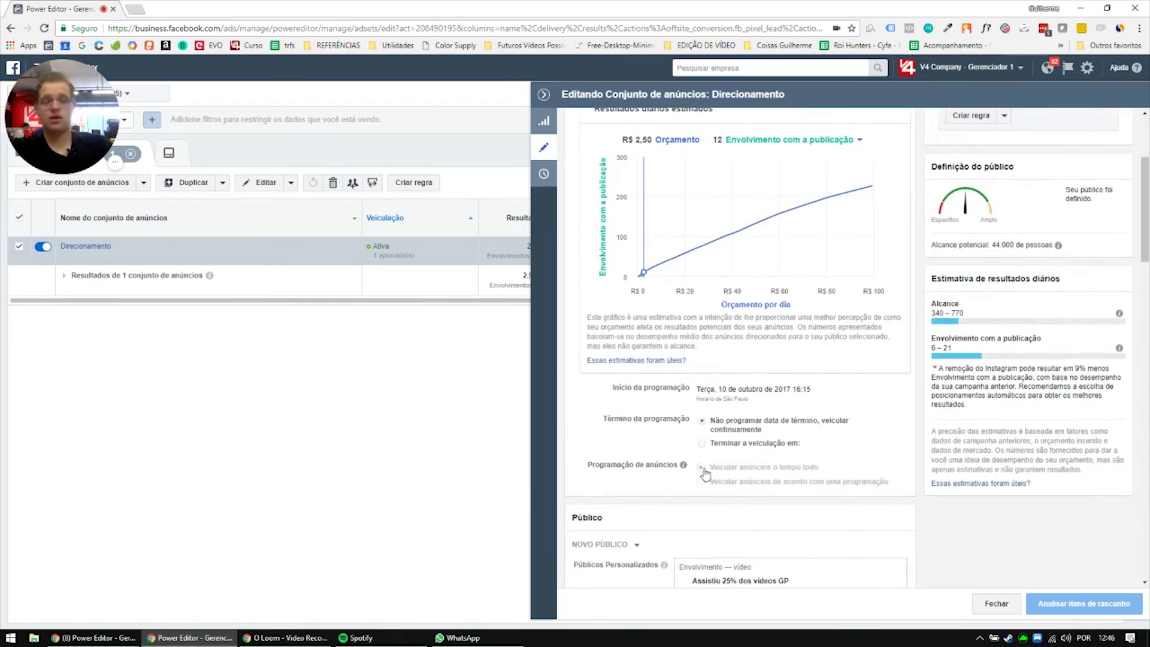
pyautogui.moveTo(588, 465); pyautogui.dragTo(663, 466)
pyautogui.click(611, 465)
pyautogui.click(634, 471)
pyautogui.scroll(3, 631, 471)
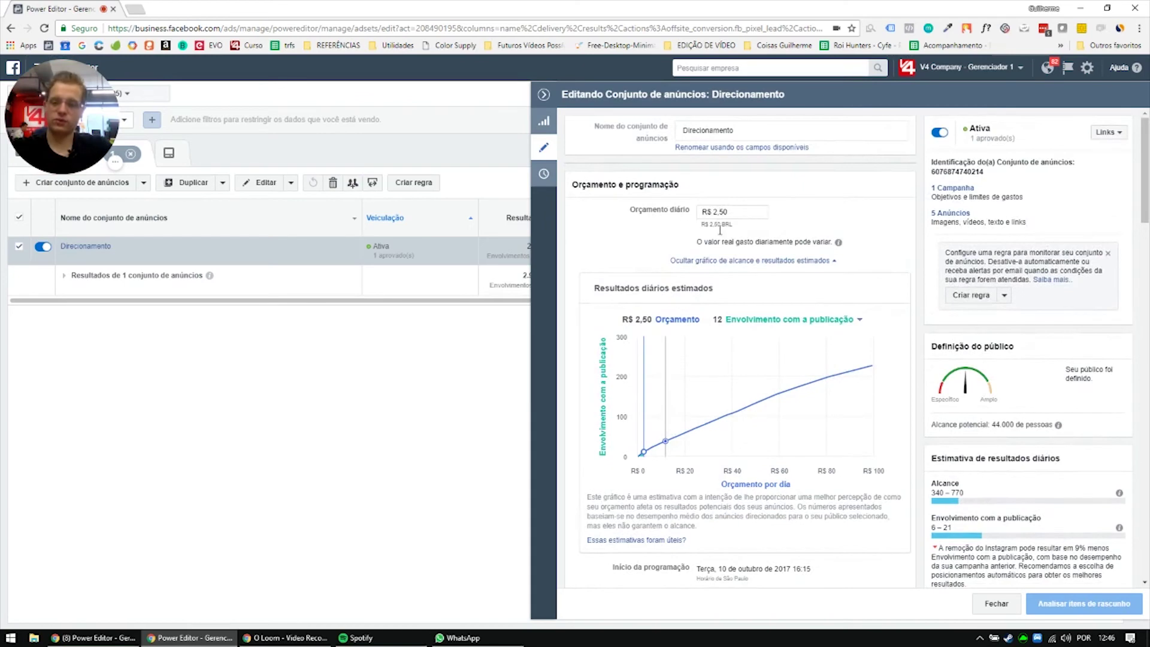
pyautogui.moveTo(625, 211); pyautogui.dragTo(691, 211)
pyautogui.click(658, 221)
pyautogui.scroll(-4, 689, 299)
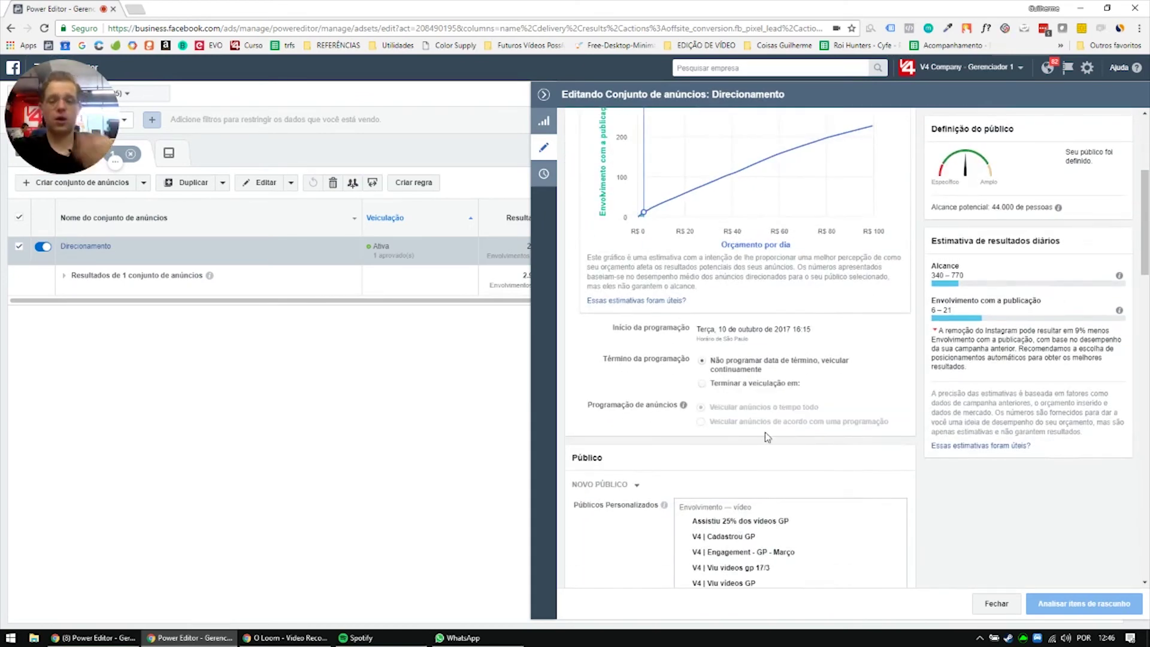
pyautogui.moveTo(774, 429)
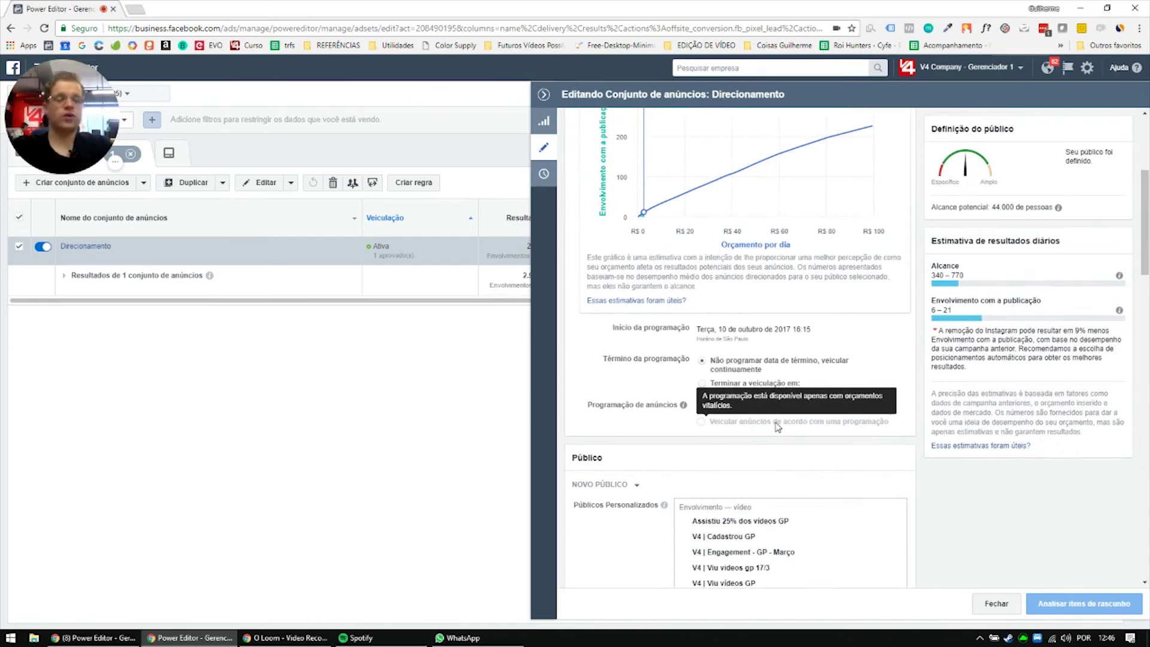
# - Restrict the "Direcionamento" ad set's audience to ages 35 to 44 and to women ("Mulheres")
pyautogui.scroll(-11, 624, 283)
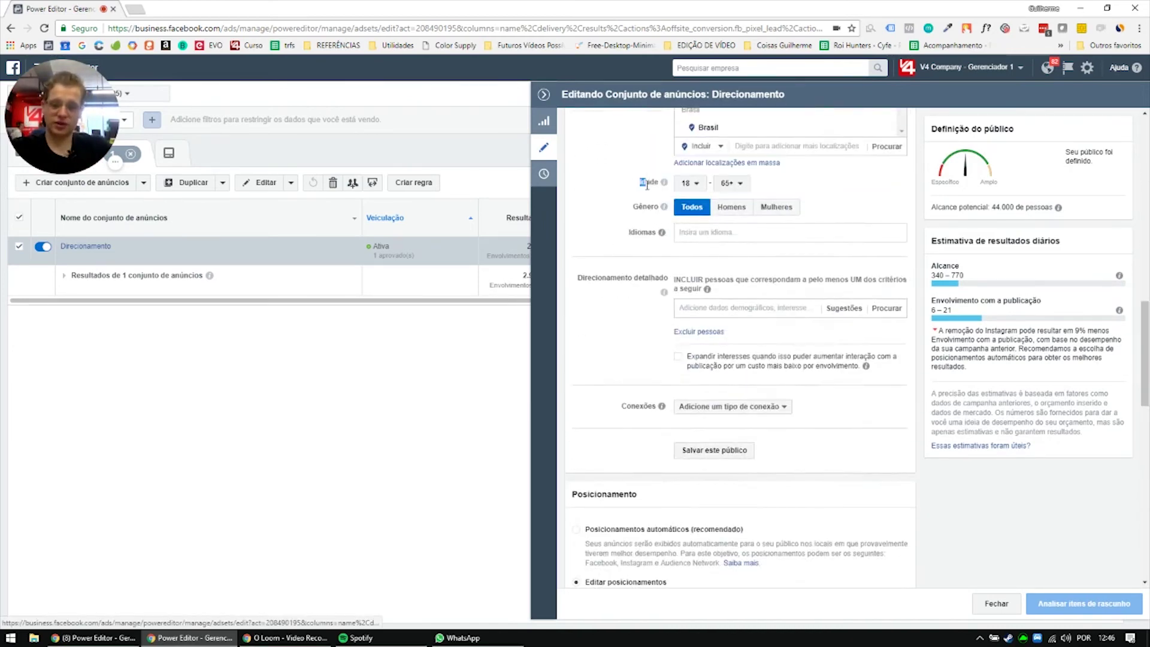
pyautogui.click(688, 183)
pyautogui.scroll(-4, 697, 281)
pyautogui.click(698, 269)
pyautogui.click(731, 183)
pyautogui.scroll(4, 723, 326)
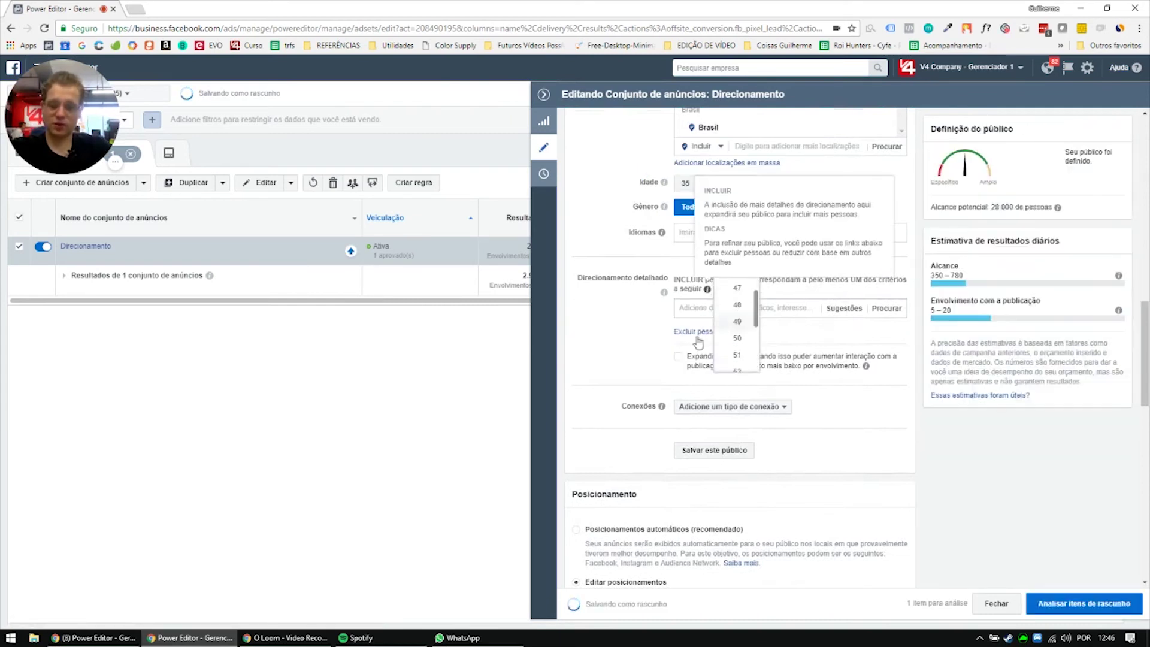
pyautogui.scroll(2, 732, 267)
pyautogui.click(732, 264)
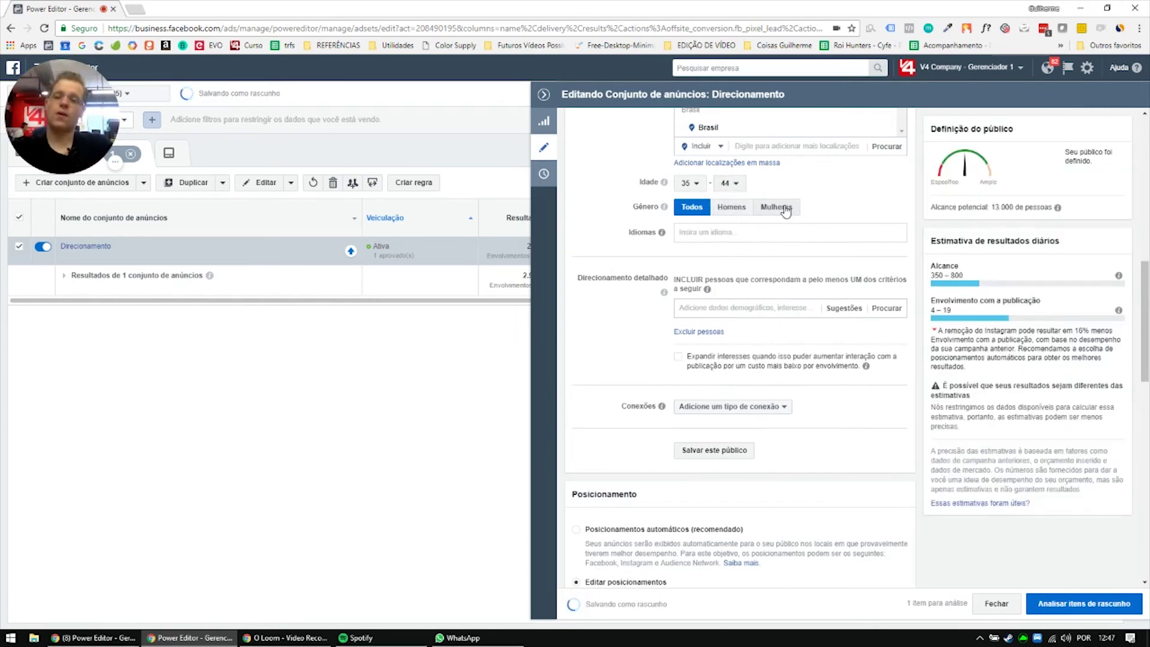
pyautogui.click(785, 208)
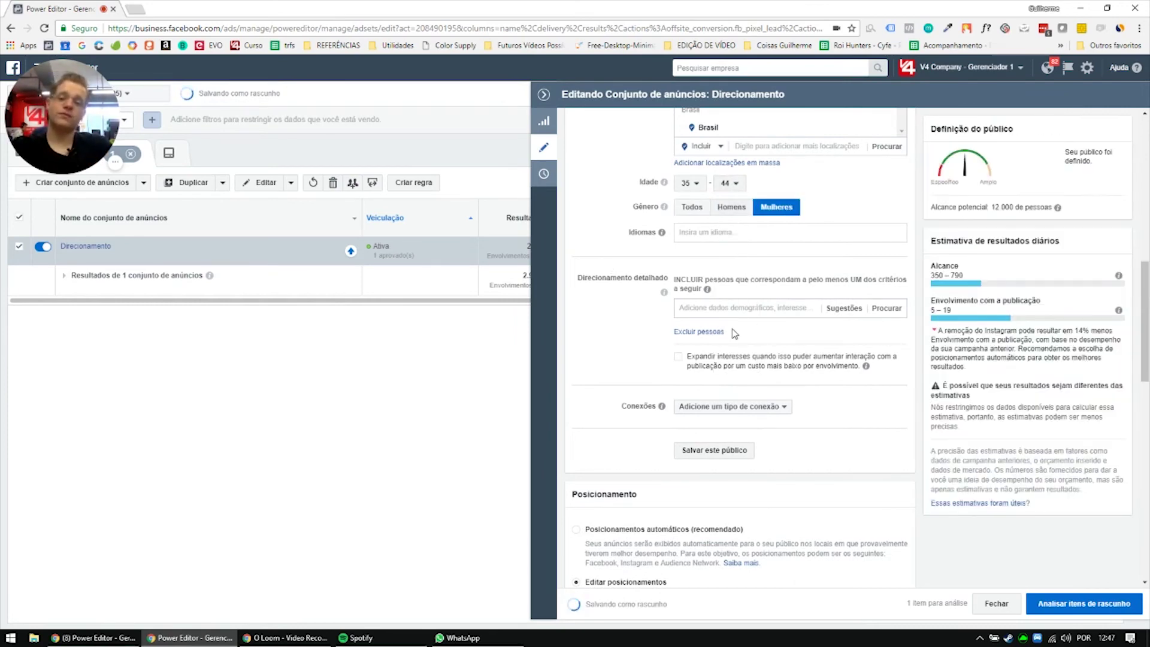
# - Limit the ad set's placements to mobile devices only ("Somente dispositivo móvel")
pyautogui.scroll(-7, 756, 352)
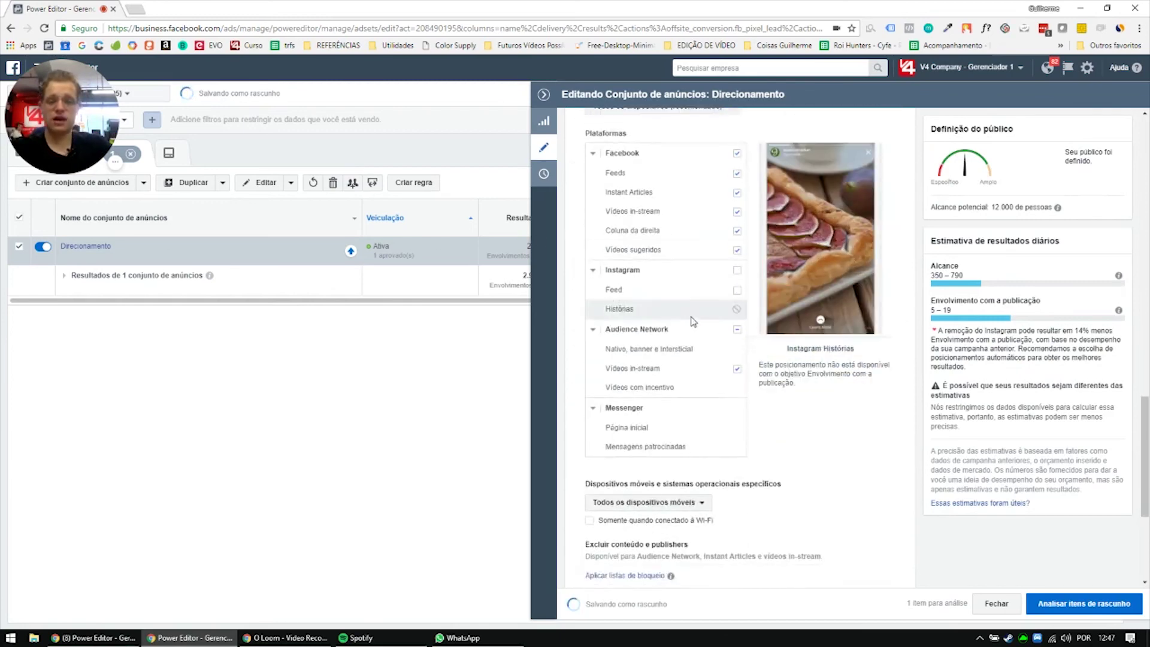
pyautogui.click(672, 227)
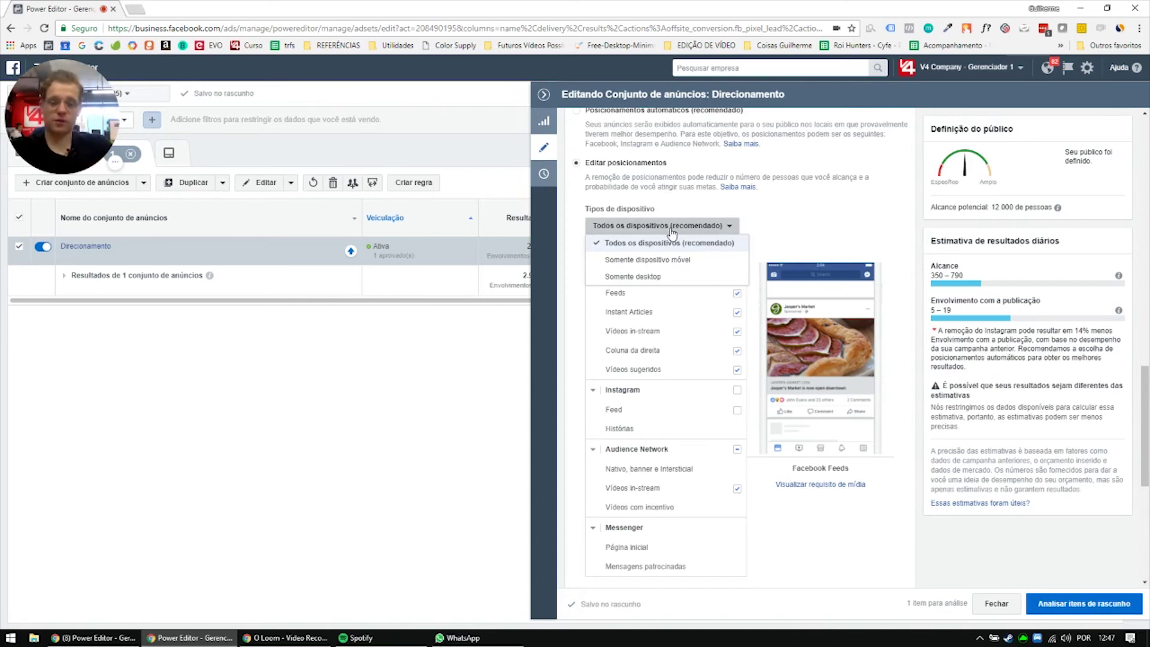
pyautogui.click(677, 262)
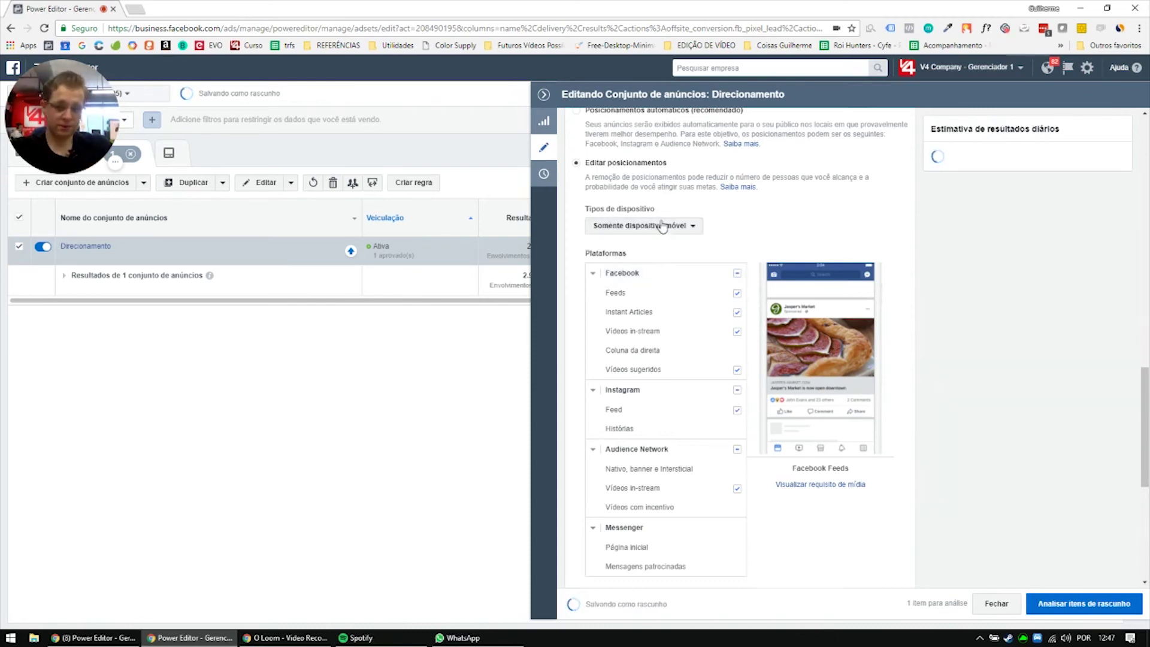
# - Restrict mobile delivery to iOS devices connected to Wi-Fi, removing iPods and iPads so only iPhones are included
pyautogui.scroll(-6, 689, 251)
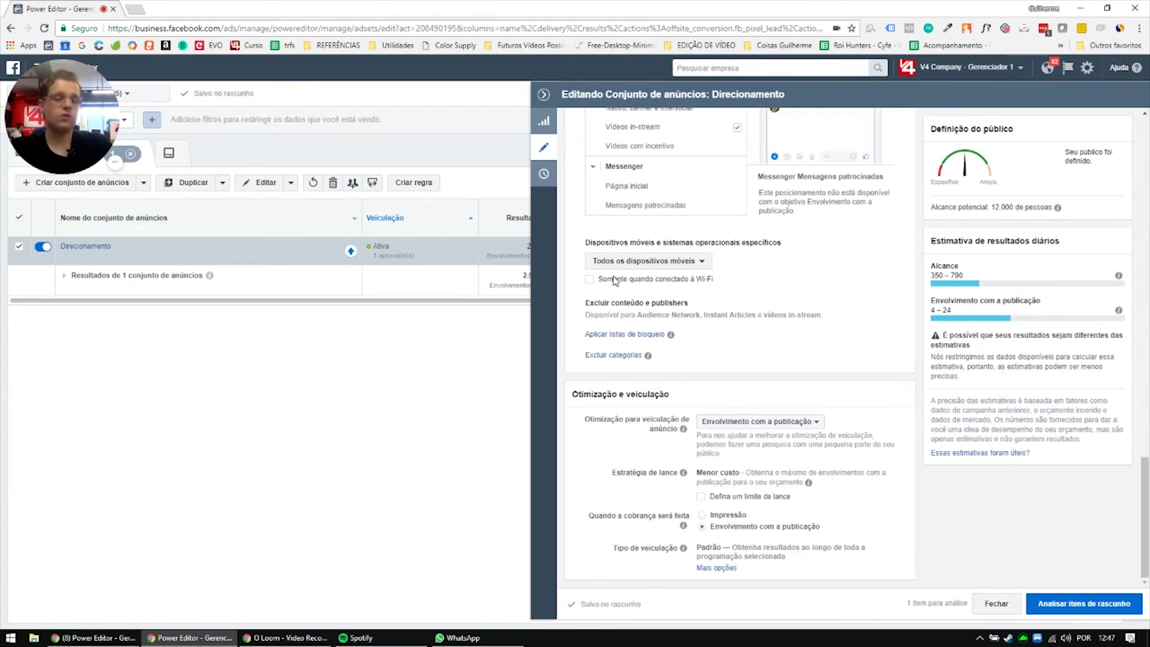
pyautogui.click(590, 279)
pyautogui.click(640, 263)
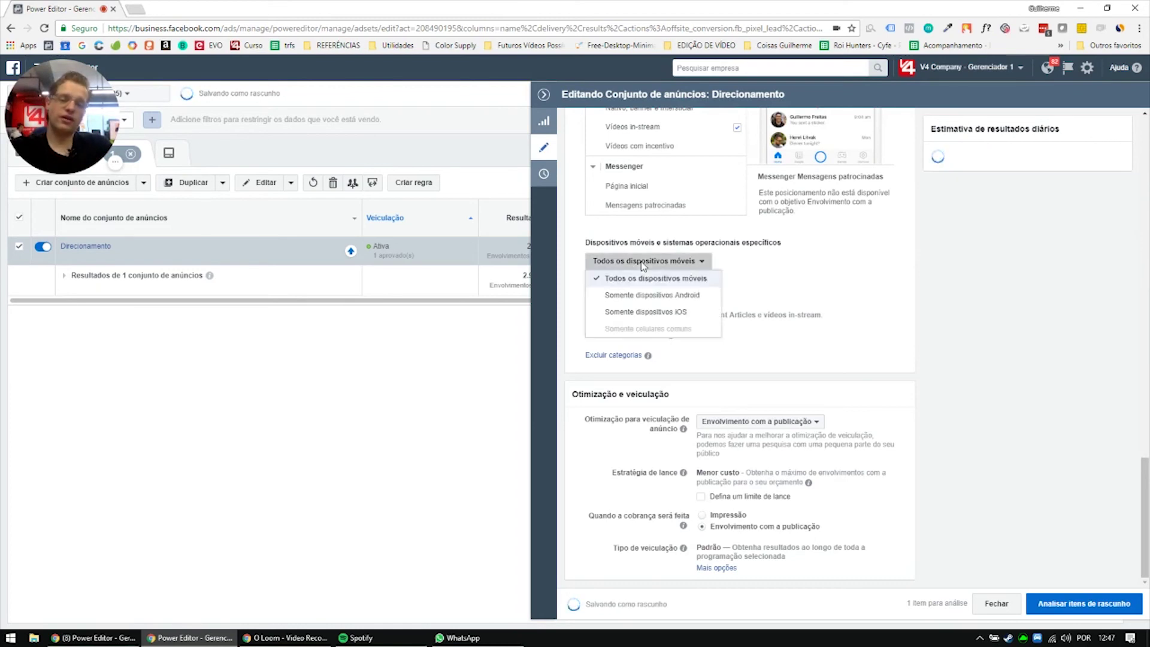
pyautogui.click(683, 312)
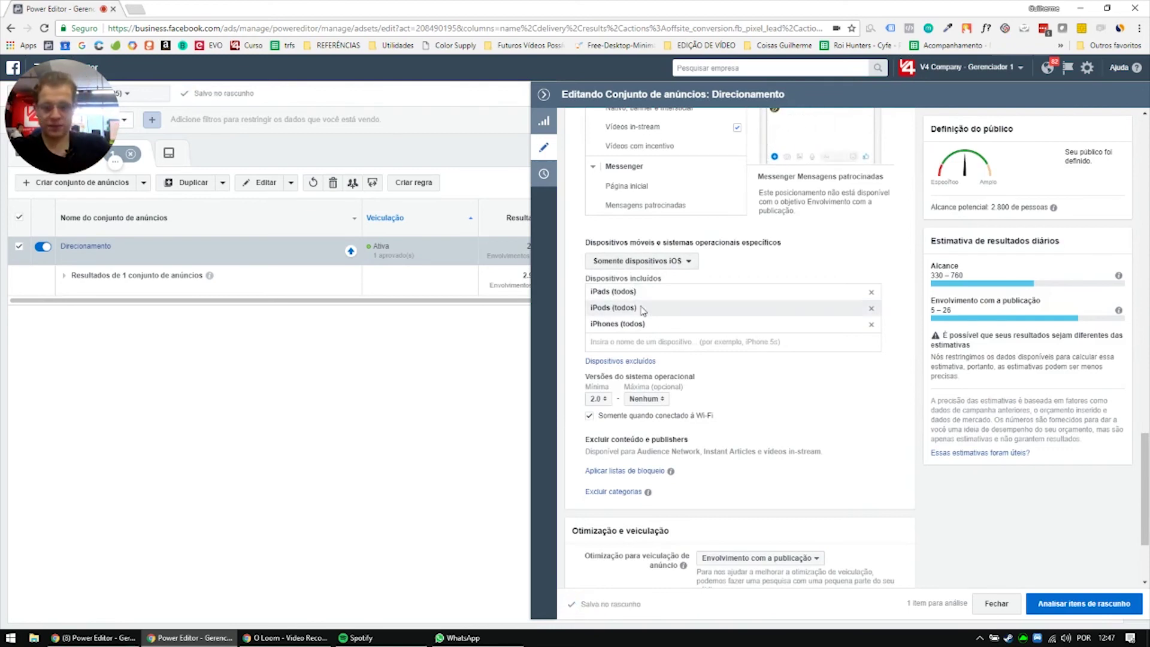
pyautogui.click(871, 307)
pyautogui.click(872, 291)
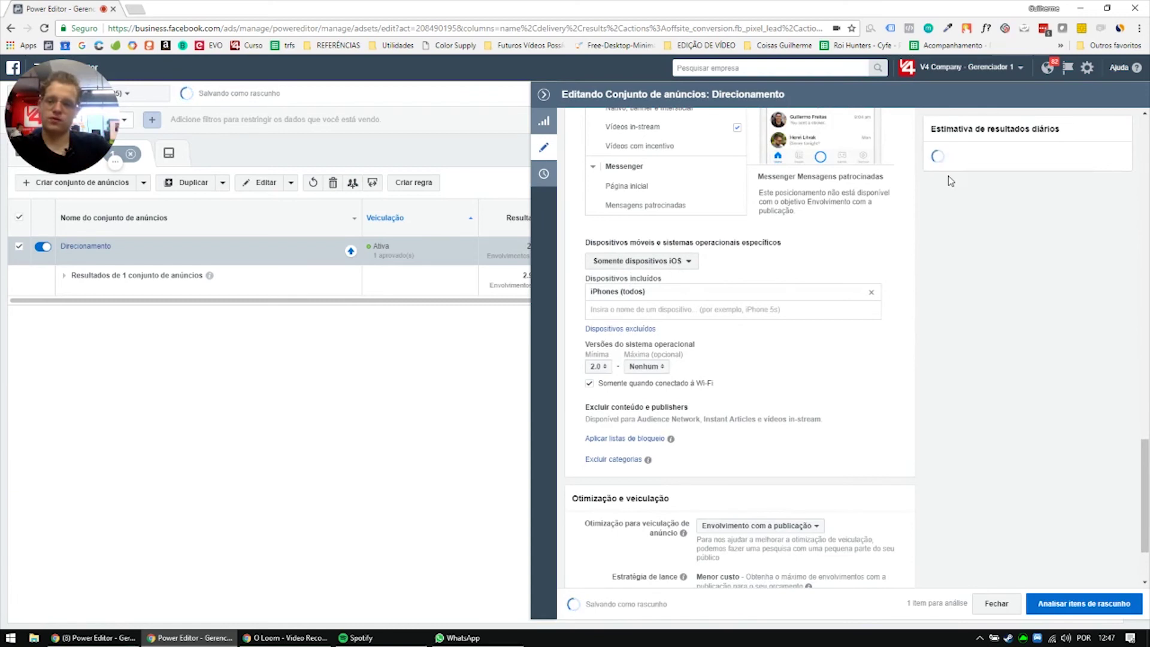
# - Check the potential reach of the narrowed audience, and close the ad set editor to return to the campaigns list
pyautogui.doubleClick(1000, 207)
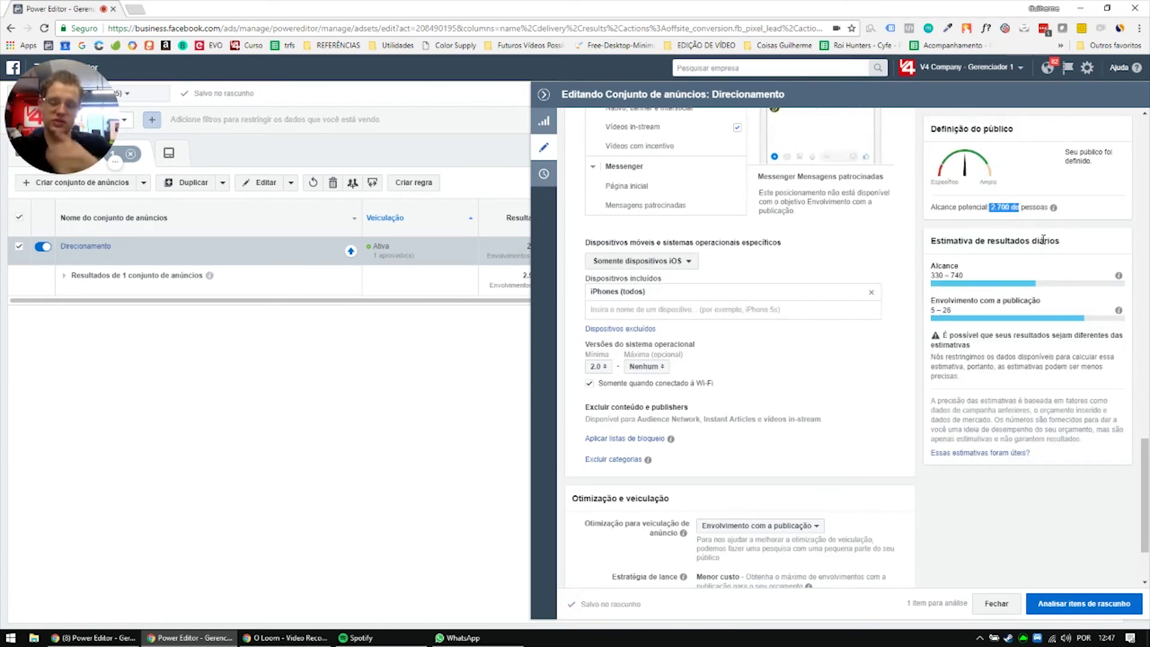
pyautogui.click(991, 207)
pyautogui.moveTo(989, 207); pyautogui.dragTo(1021, 207)
pyautogui.click(987, 207)
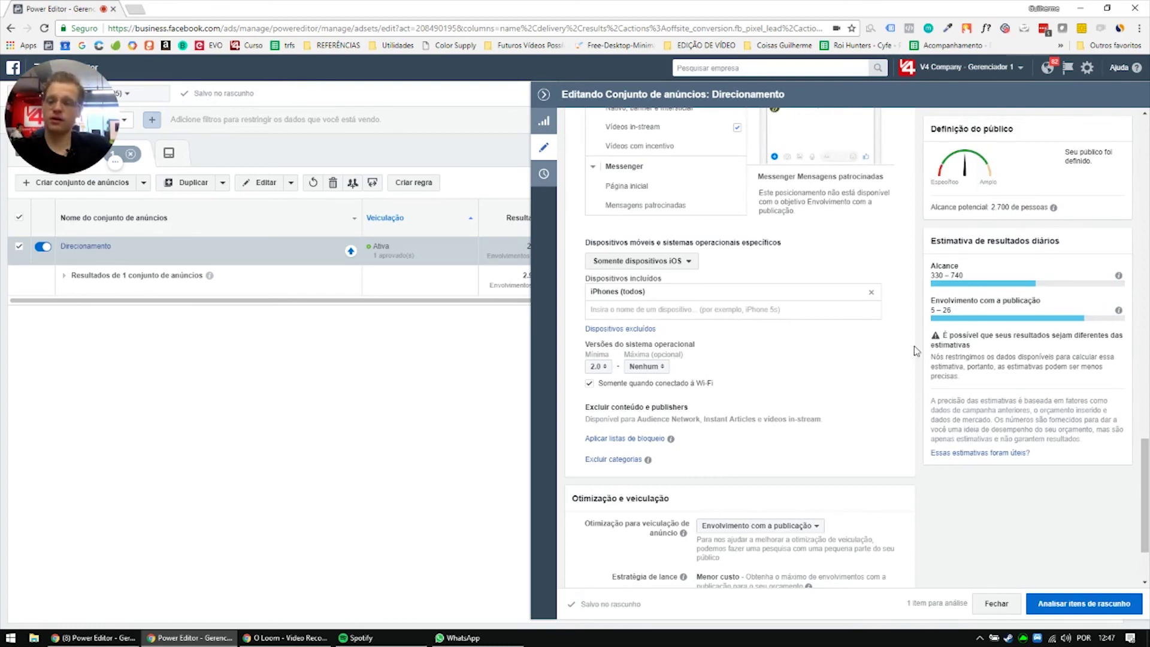
pyautogui.click(997, 604)
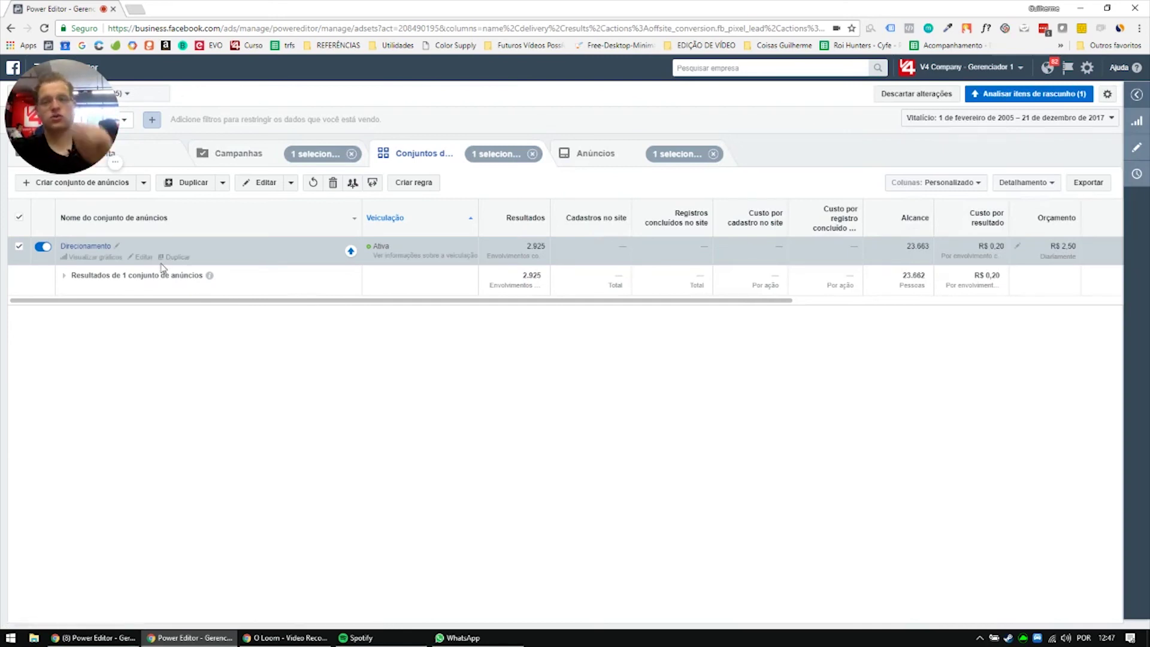
pyautogui.click(231, 154)
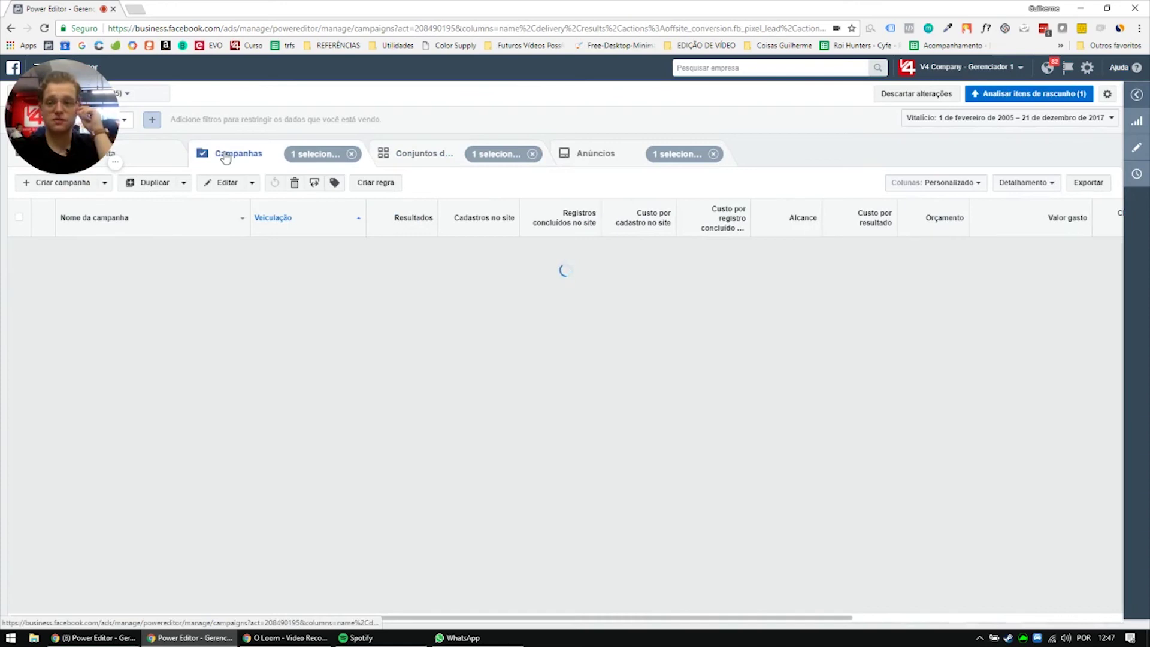